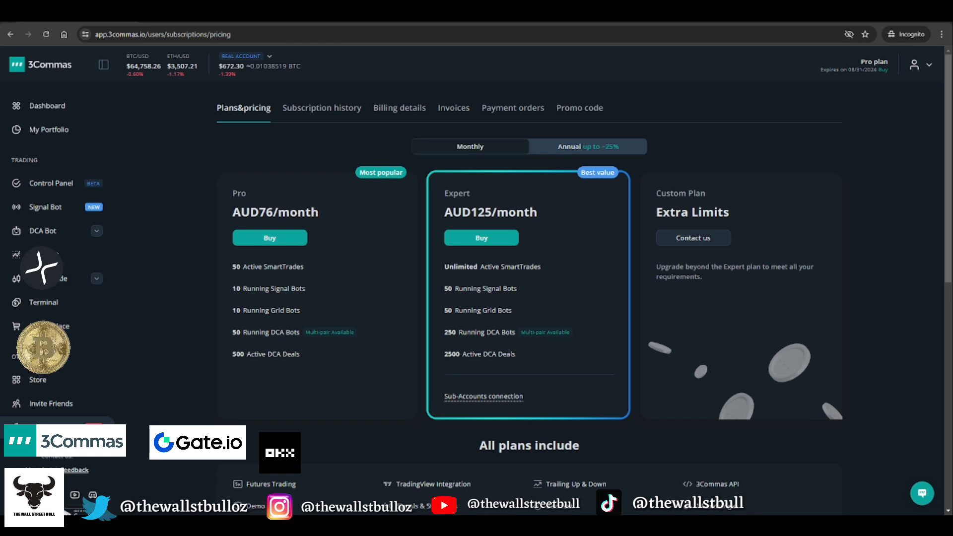
Compare the Pro and Expert subscription limits and show the plans' annual prices
{"action": "left_click_drag", "start_coordinate": [231, 354], "coordinate": [304, 367]}
{"action": "left_click", "coordinate": [313, 355]}
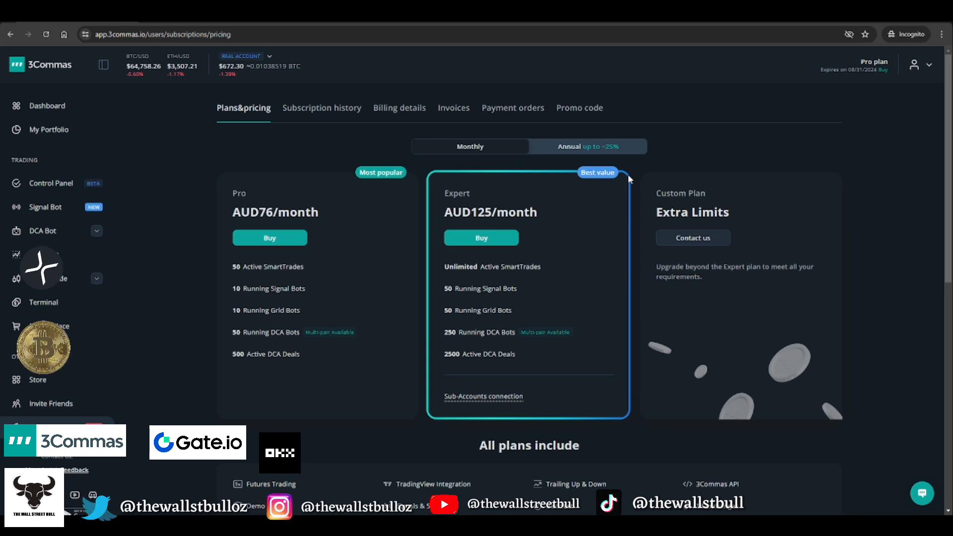
{"action": "left_click", "coordinate": [586, 154]}
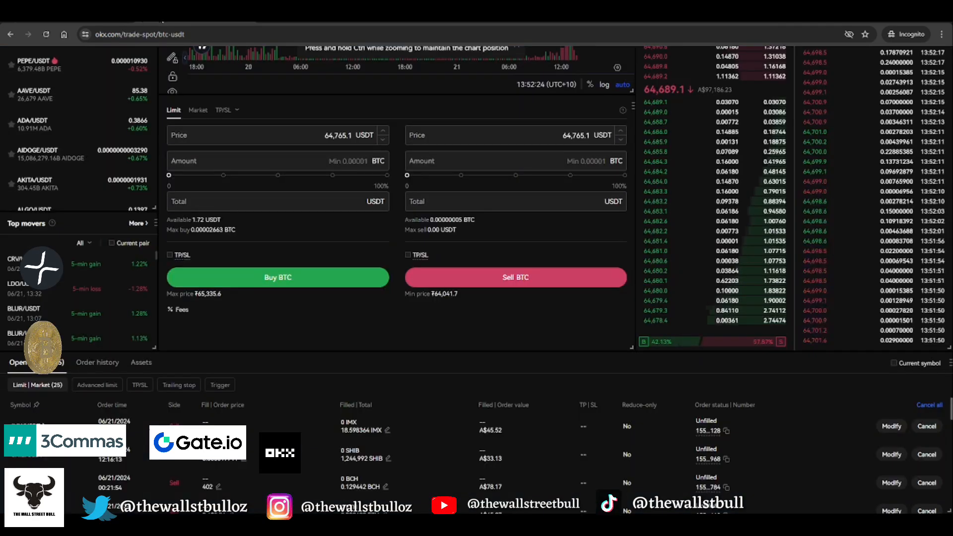
Check the OKX BTC/USDT spot page, and review the features and questions listed under the 3Commas plans
{"action": "scroll", "coordinate": [542, 299], "scroll_direction": "up", "scroll_amount": 5}
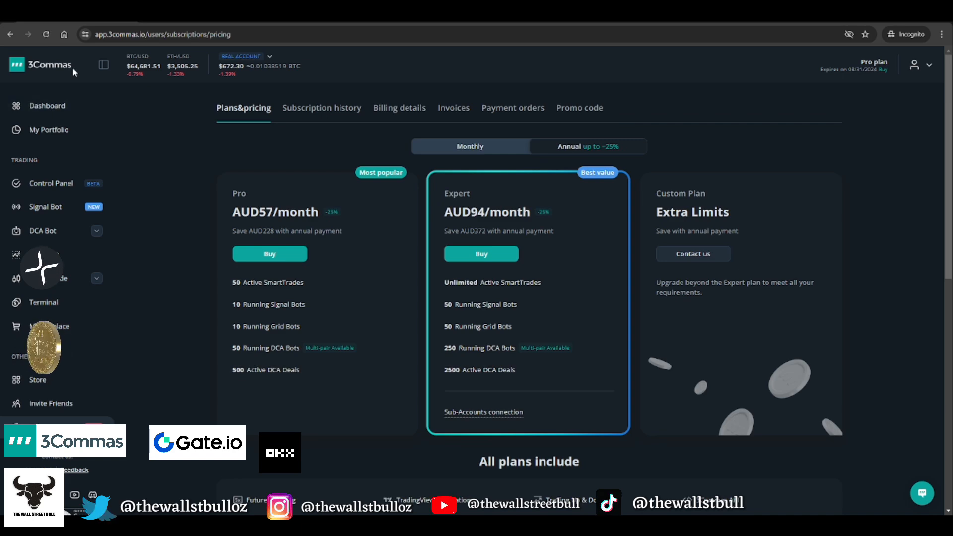
{"action": "scroll", "coordinate": [243, 219], "scroll_direction": "down", "scroll_amount": 5}
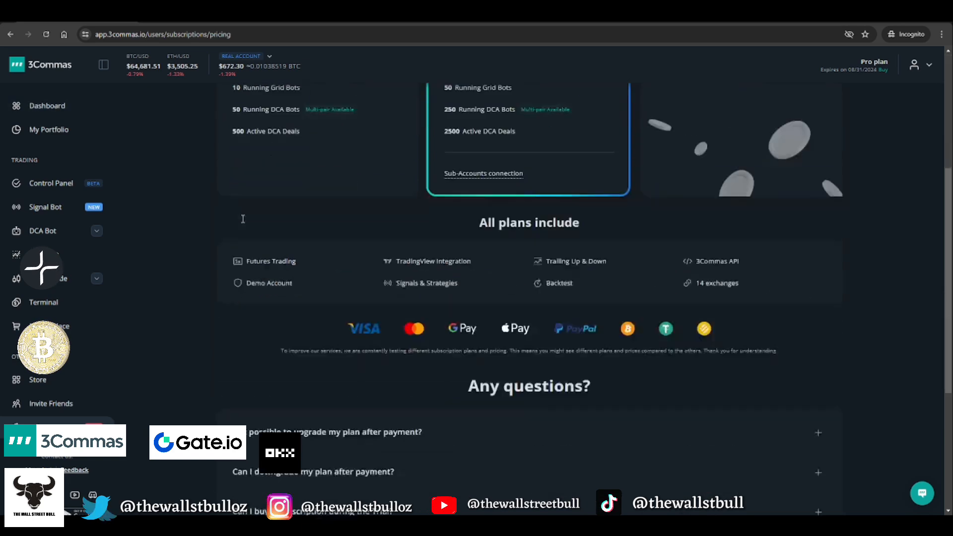
{"action": "scroll", "coordinate": [243, 219], "scroll_direction": "down", "scroll_amount": 5}
{"action": "scroll", "coordinate": [215, 201], "scroll_direction": "up", "scroll_amount": 10}
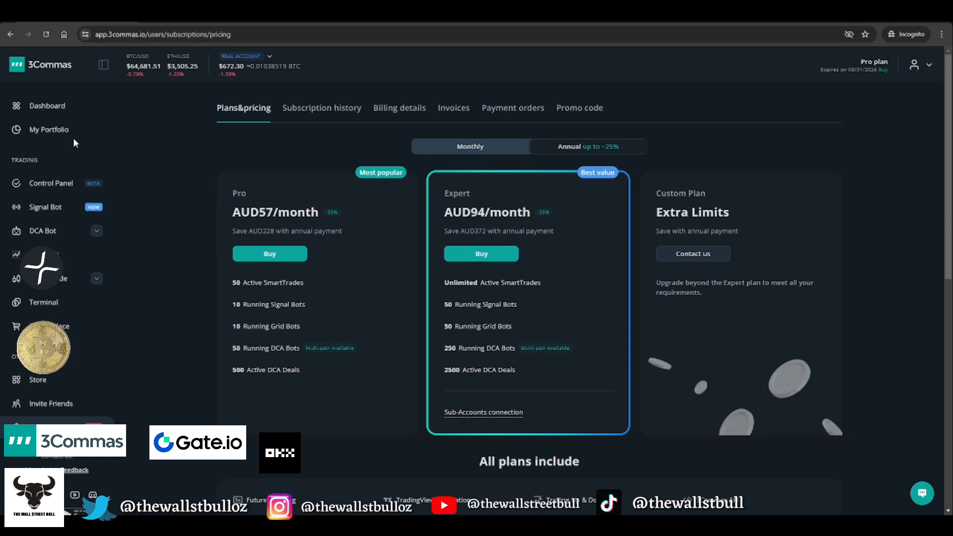
Open the Dashboard and look over its bot cards, aggregate balance, connected exchanges and trading opportunities
{"action": "left_click", "coordinate": [49, 108]}
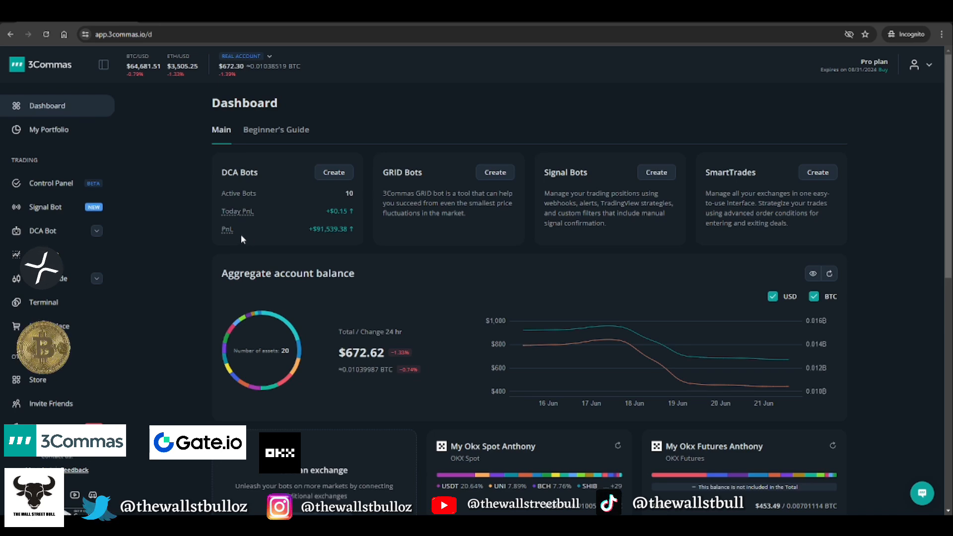
{"action": "scroll", "coordinate": [213, 231], "scroll_direction": "down", "scroll_amount": 10}
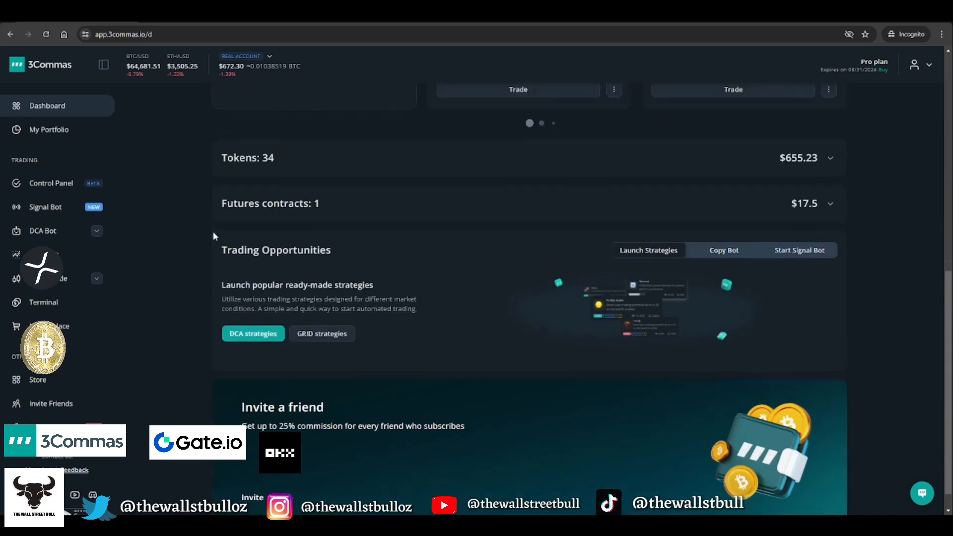
{"action": "scroll", "coordinate": [212, 231], "scroll_direction": "up", "scroll_amount": 10}
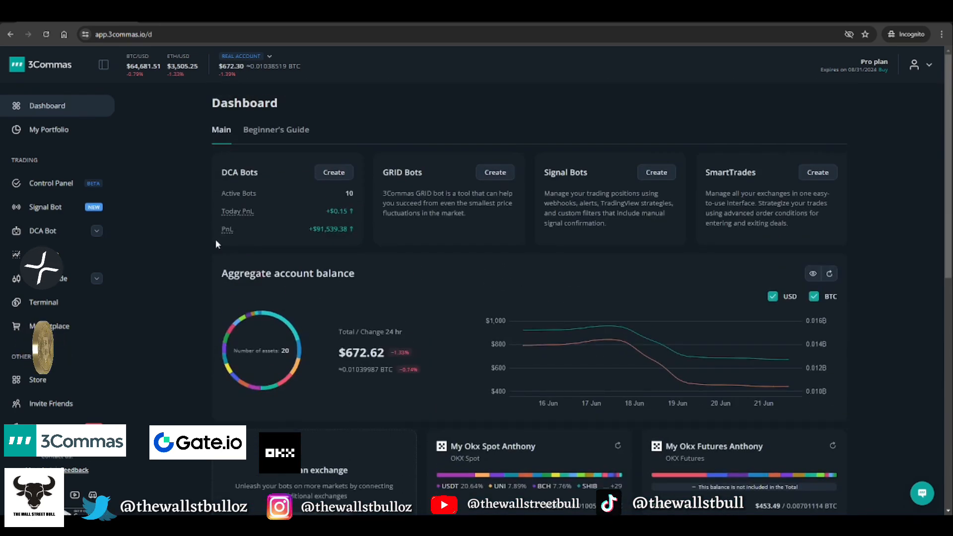
{"action": "scroll", "coordinate": [216, 239], "scroll_direction": "down", "scroll_amount": 6}
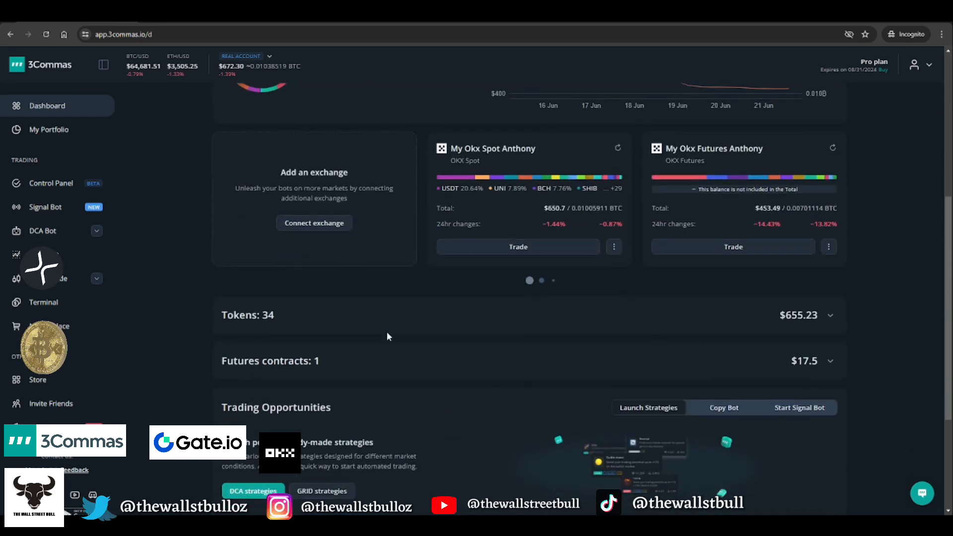
{"action": "scroll", "coordinate": [397, 328], "scroll_direction": "down", "scroll_amount": 4}
{"action": "scroll", "coordinate": [461, 297], "scroll_direction": "up", "scroll_amount": 9}
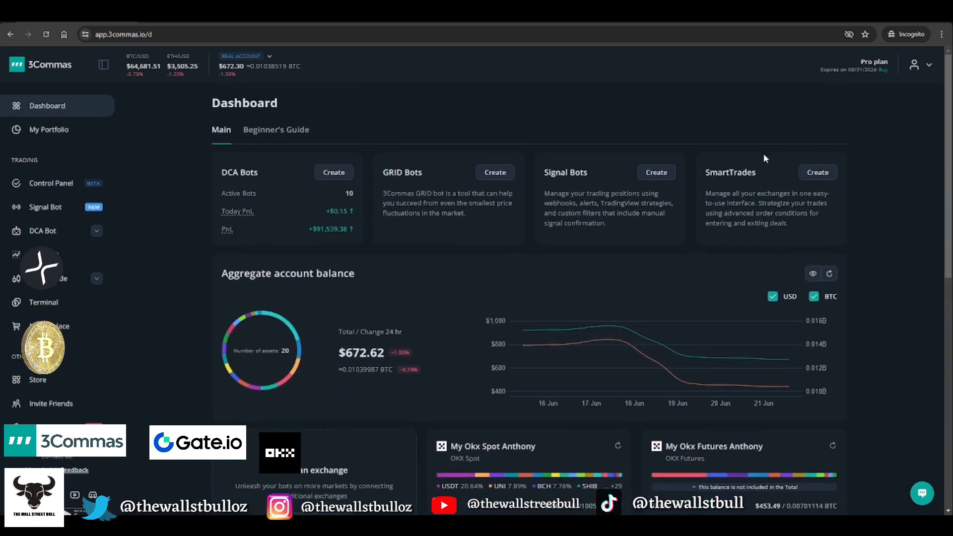
View the exchanges available for connection from the Dashboard, and close the list without choosing one
{"action": "scroll", "coordinate": [759, 164], "scroll_direction": "down", "scroll_amount": 4}
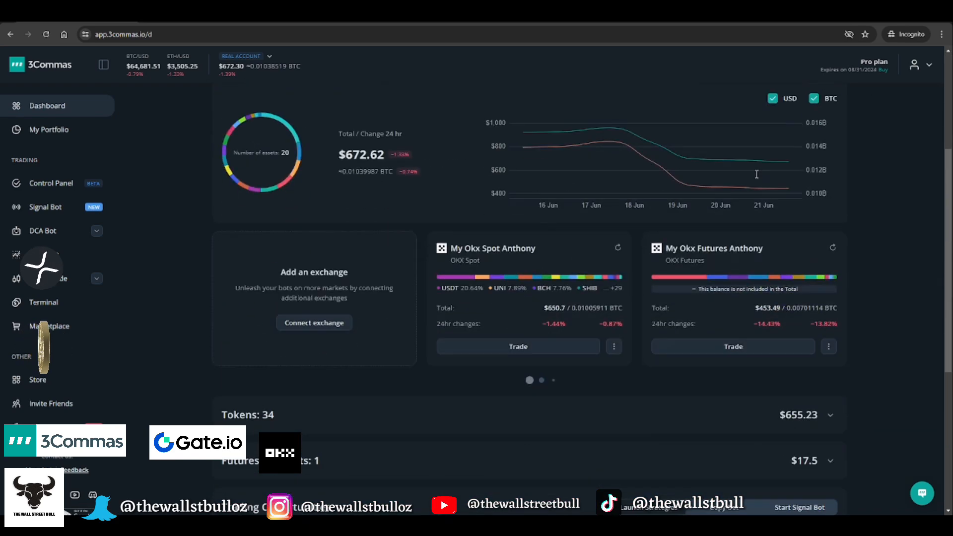
{"action": "left_click", "coordinate": [317, 326]}
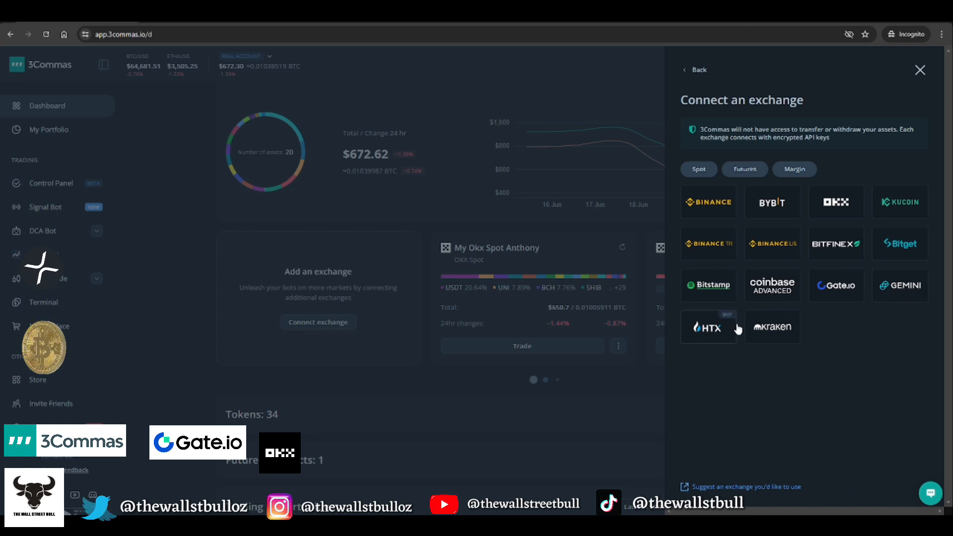
{"action": "left_click", "coordinate": [920, 70]}
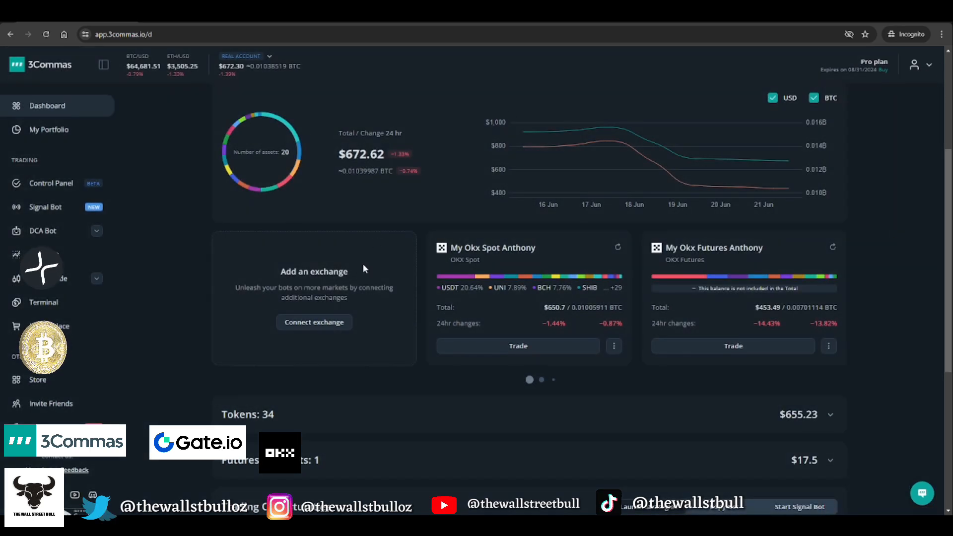
Review the Dashboard's bot cards and aggregate account balance, and open the Signal Bot page
{"action": "scroll", "coordinate": [362, 264], "scroll_direction": "up", "scroll_amount": 4}
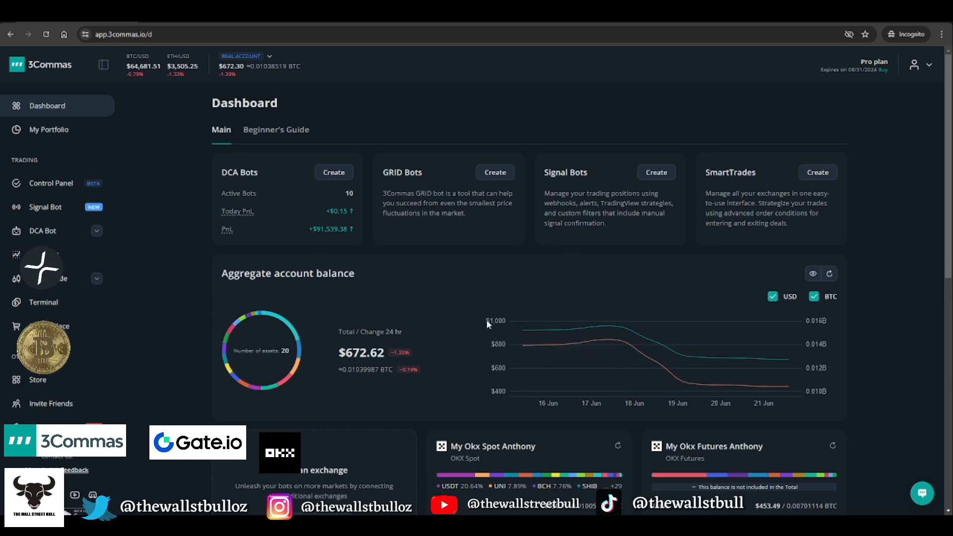
{"action": "scroll", "coordinate": [486, 322], "scroll_direction": "down", "scroll_amount": 2}
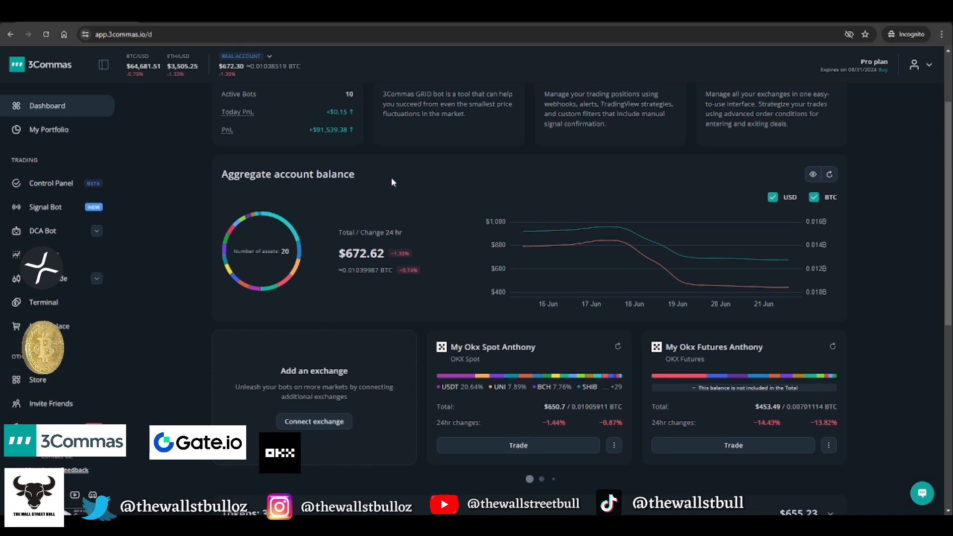
{"action": "scroll", "coordinate": [391, 177], "scroll_direction": "up", "scroll_amount": 2}
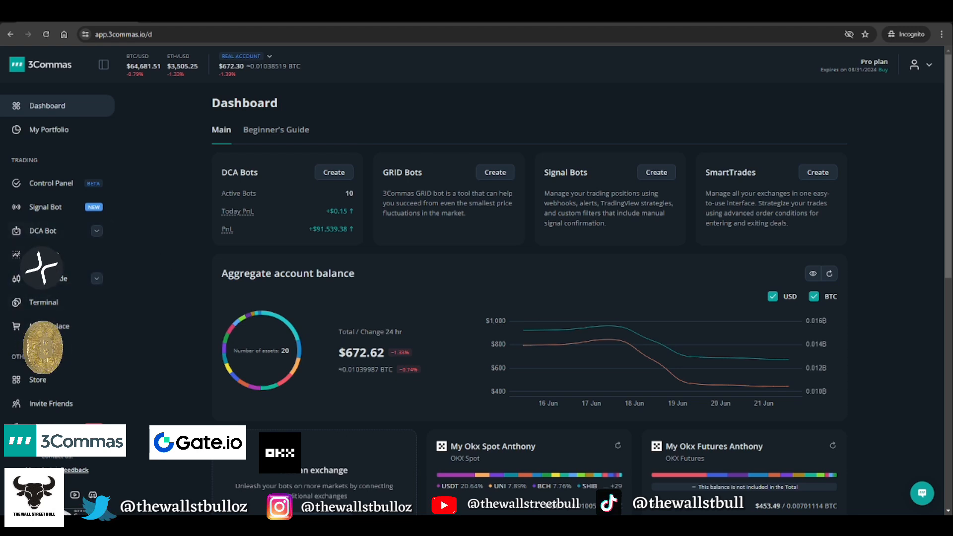
{"action": "left_click", "coordinate": [50, 207]}
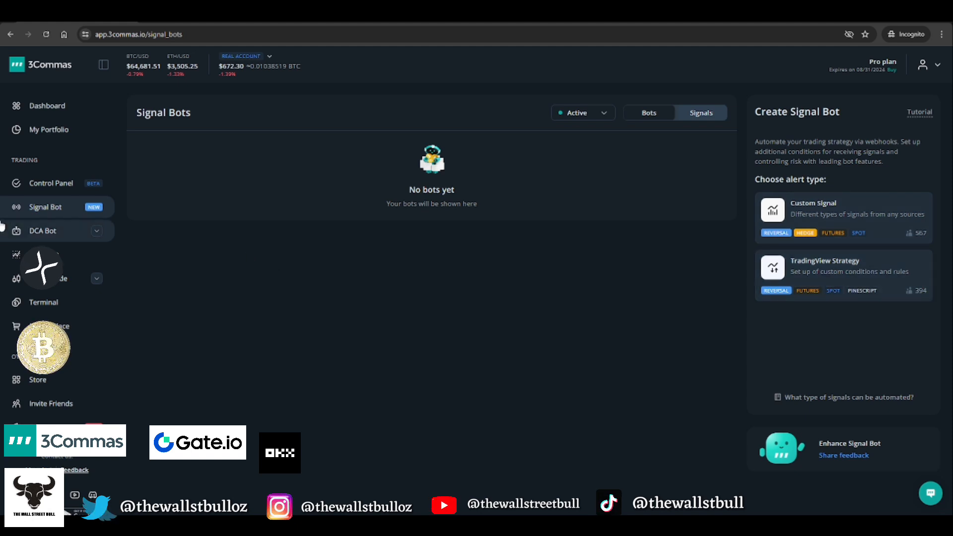
Set up a DCA bot from the Classic trading strategy and open its detailed settings
{"action": "left_click", "coordinate": [50, 235]}
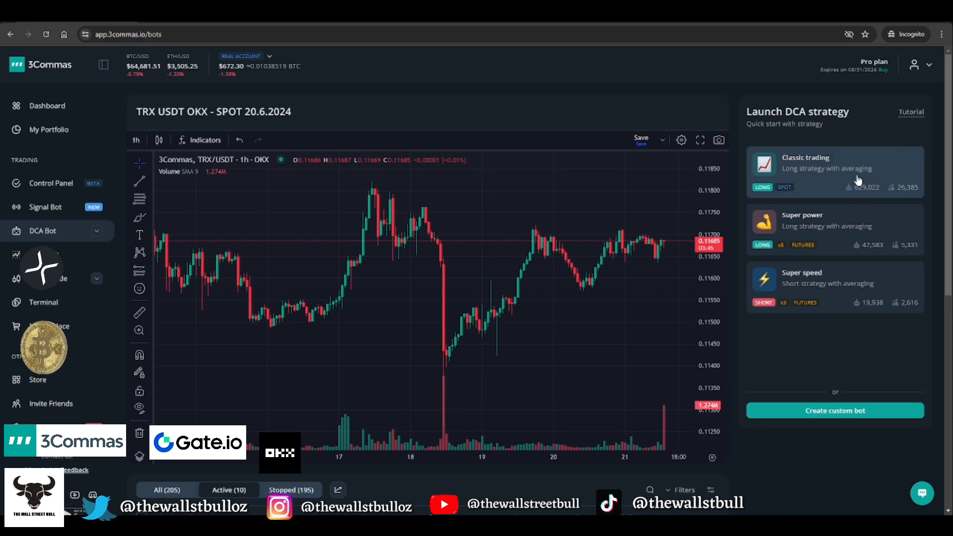
{"action": "left_click", "coordinate": [810, 174]}
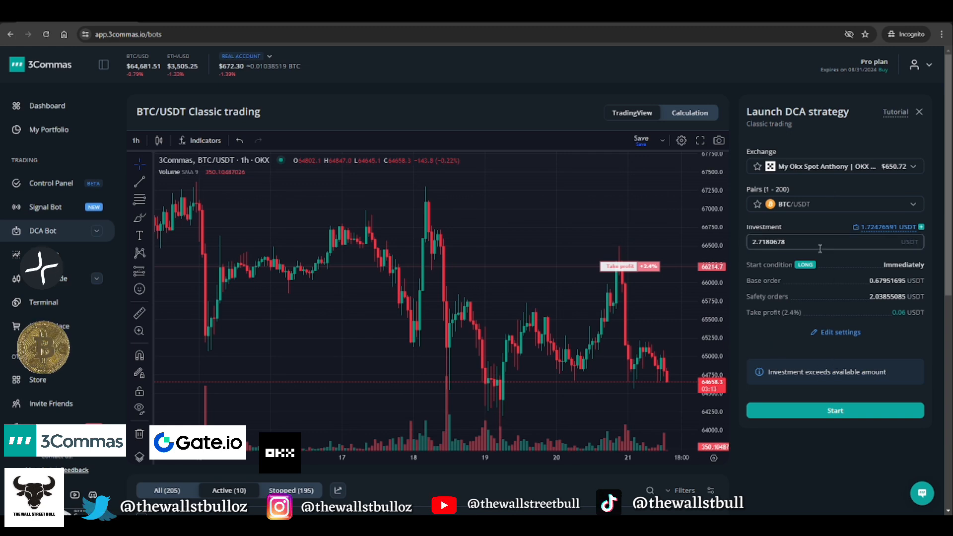
{"action": "left_click", "coordinate": [838, 333]}
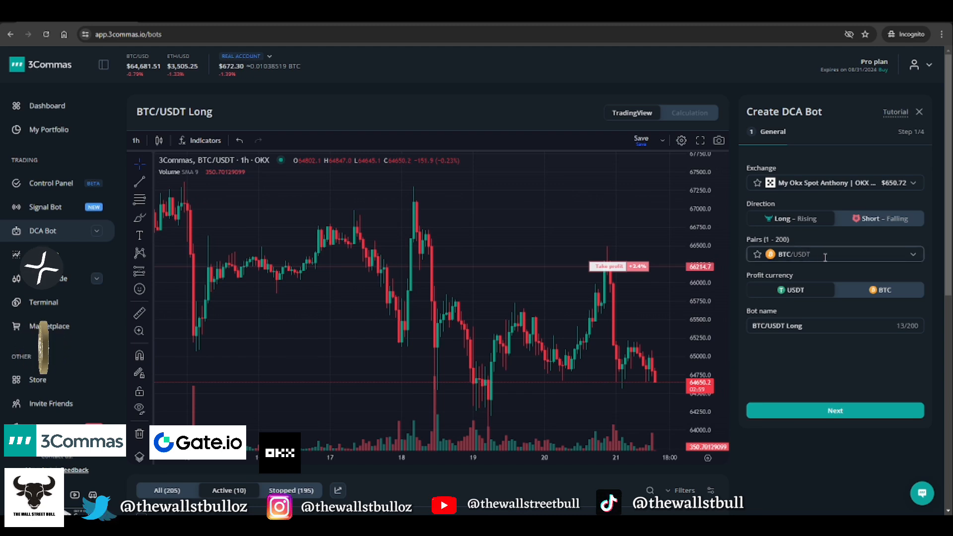
Add the SOL, ETH, LINK, AVAX, DOGE and MATIC USDT pairs to the DCA bot's pair selection
{"action": "left_click", "coordinate": [912, 255]}
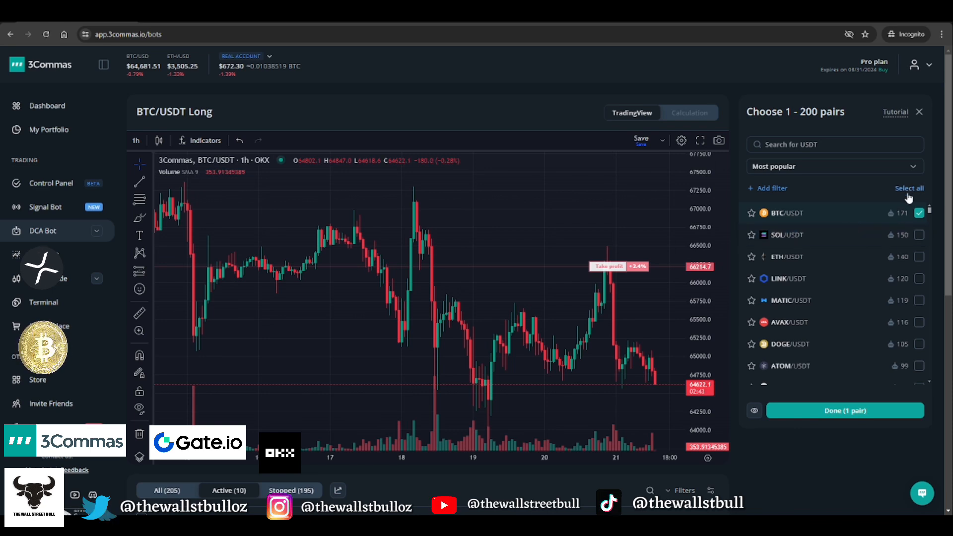
{"action": "left_click", "coordinate": [919, 236]}
{"action": "left_click", "coordinate": [919, 257]}
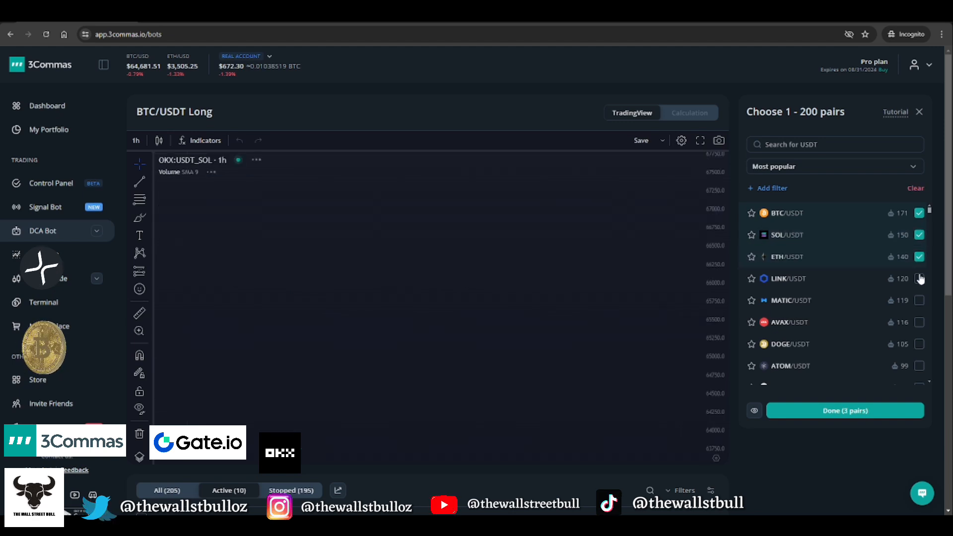
{"action": "left_click", "coordinate": [918, 278]}
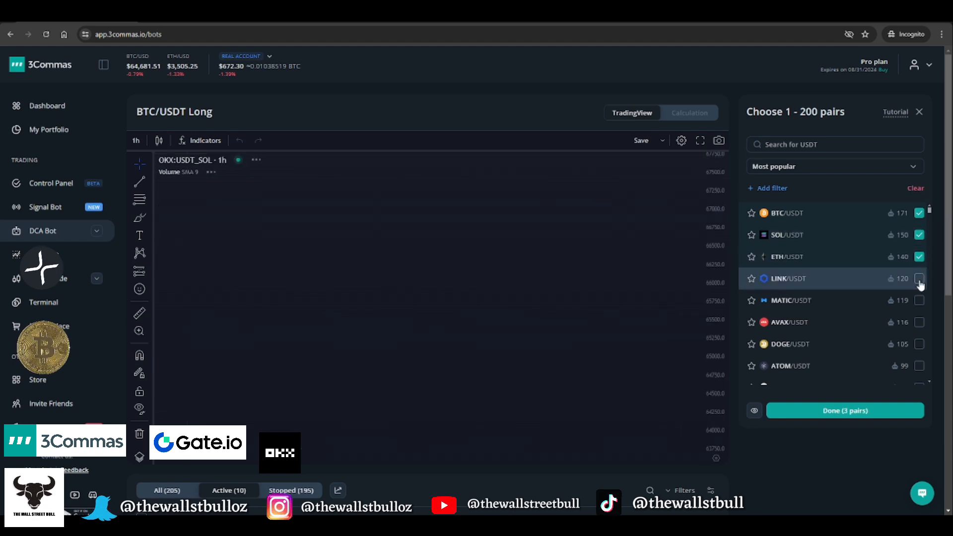
{"action": "left_click", "coordinate": [918, 322]}
{"action": "left_click", "coordinate": [919, 344]}
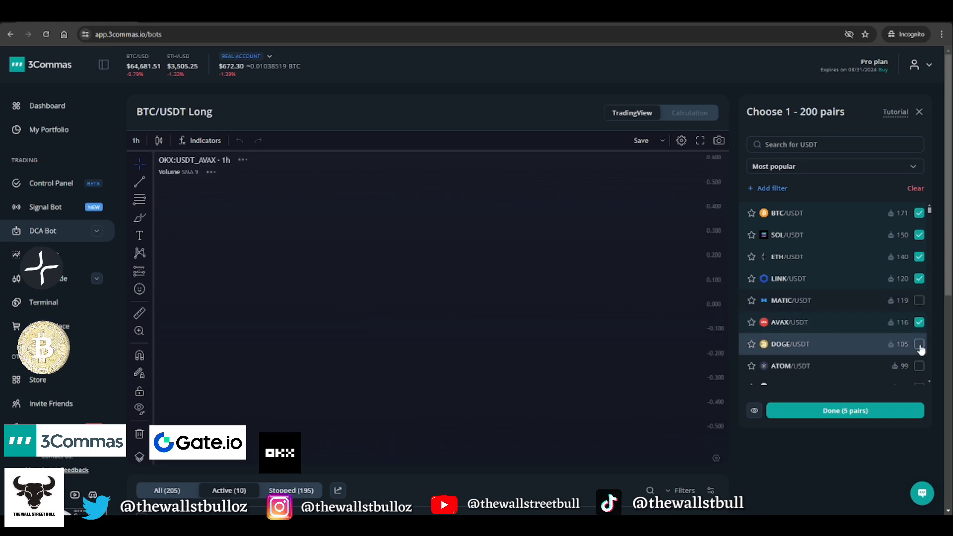
{"action": "left_click", "coordinate": [919, 300]}
Add the ATOM, DOT, GRT, IMX, LTC and SHIB USDT pairs to the bot's selection
{"action": "scroll", "coordinate": [903, 279], "scroll_direction": "down", "scroll_amount": 2}
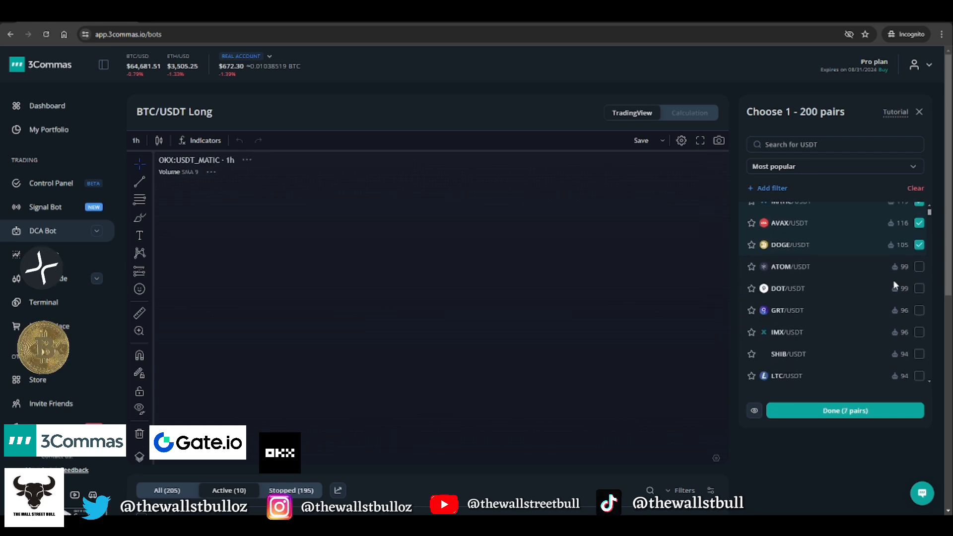
{"action": "left_click", "coordinate": [920, 268]}
{"action": "left_click", "coordinate": [919, 289]}
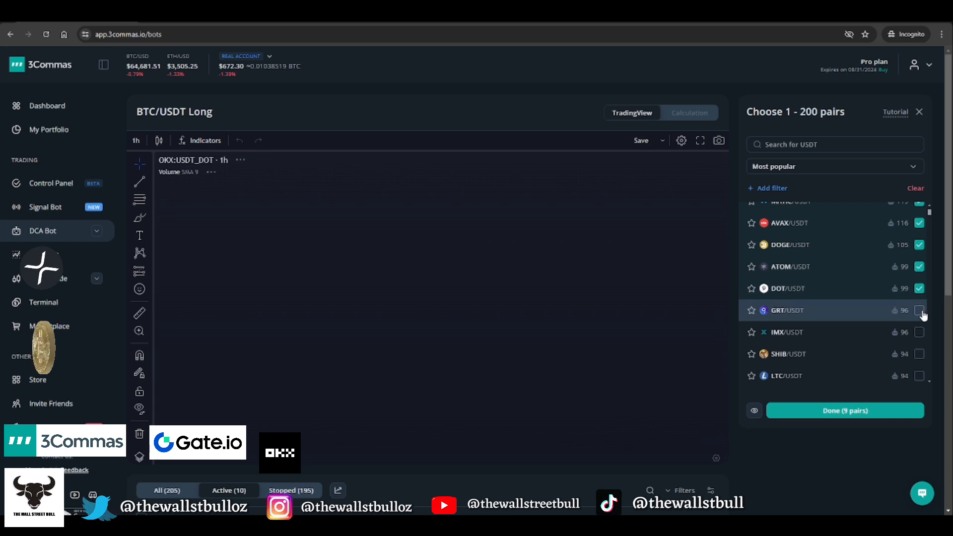
{"action": "left_click", "coordinate": [919, 311]}
{"action": "left_click", "coordinate": [919, 333]}
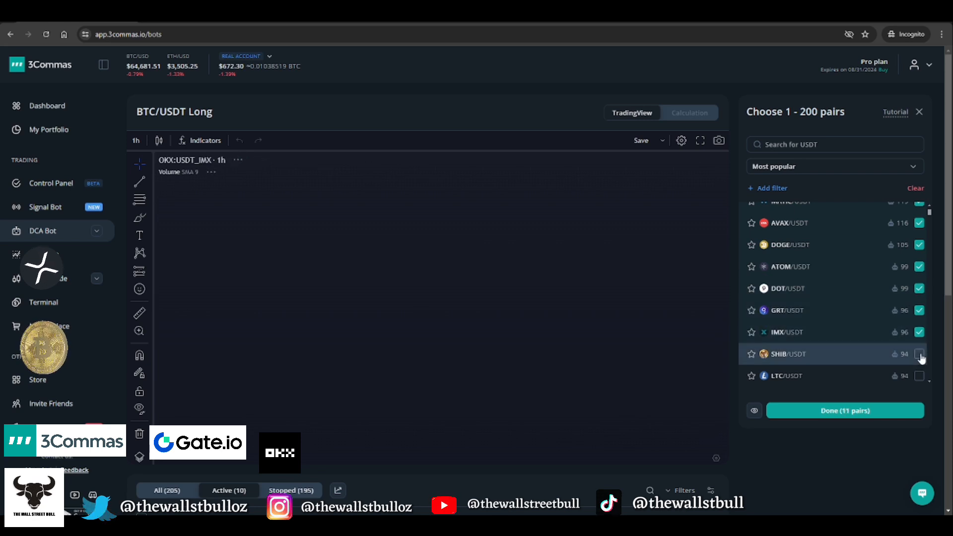
{"action": "left_click", "coordinate": [919, 376]}
{"action": "left_click", "coordinate": [919, 354]}
Add the AAVE, FTM, SAND, ADA, XRP and UNI USDT pairs to the bot's selection
{"action": "scroll", "coordinate": [882, 308], "scroll_direction": "down", "scroll_amount": 1}
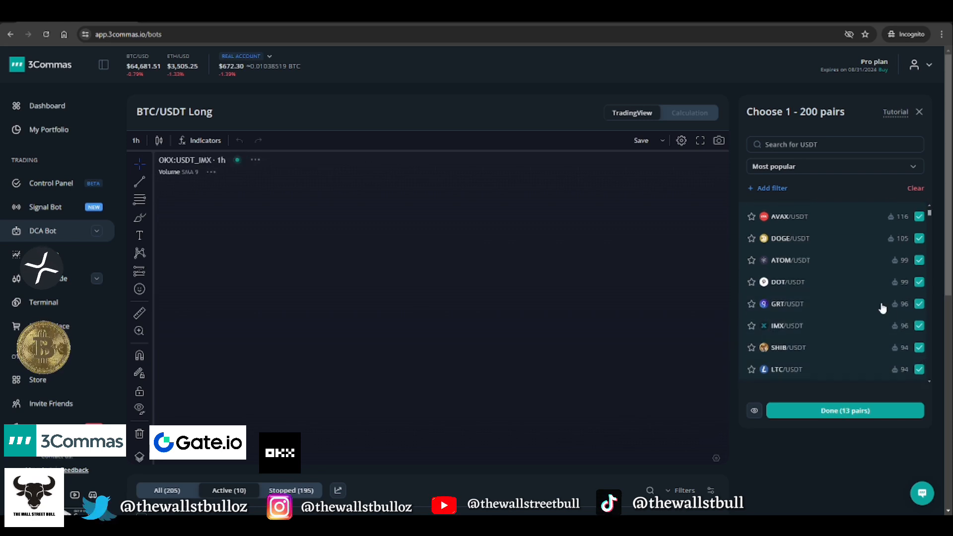
{"action": "scroll", "coordinate": [881, 304], "scroll_direction": "down", "scroll_amount": 3}
{"action": "left_click", "coordinate": [919, 249]}
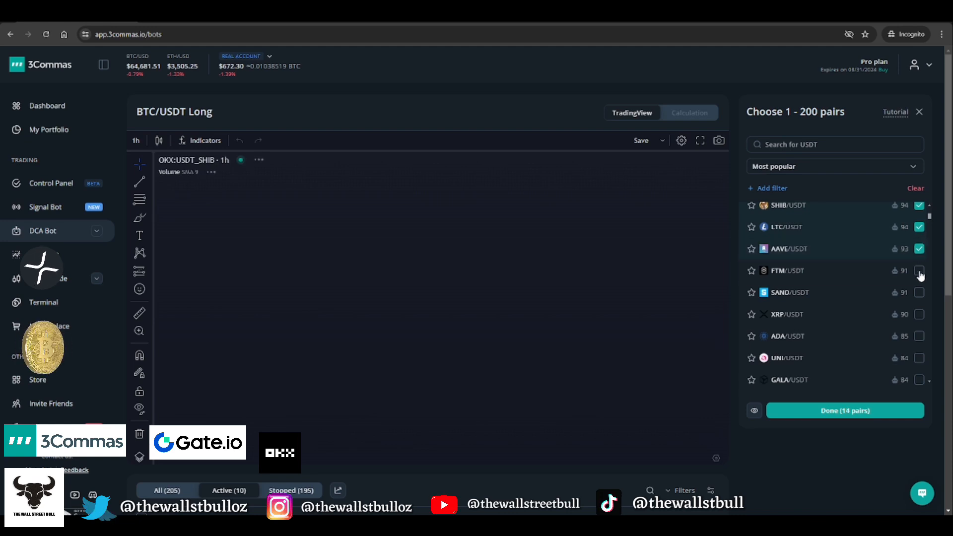
{"action": "left_click", "coordinate": [919, 294]}
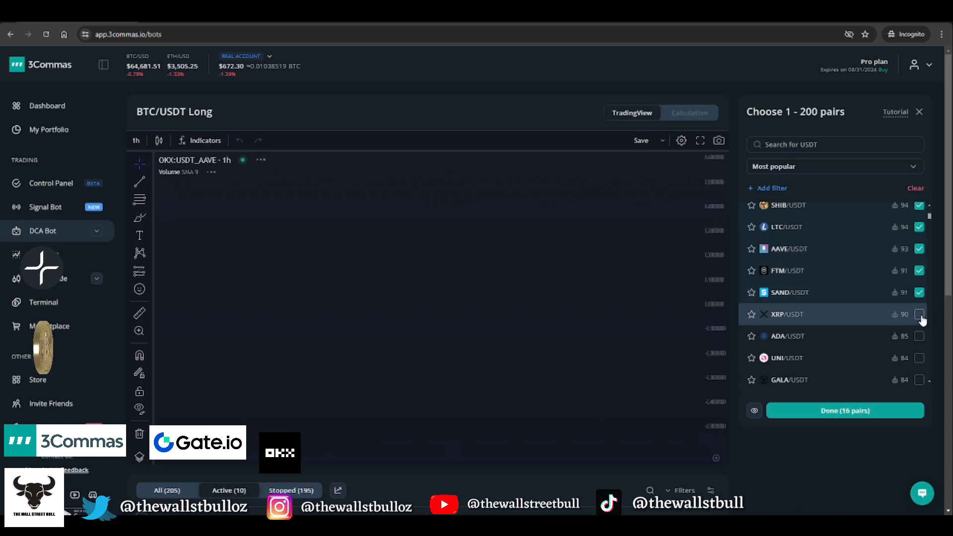
{"action": "left_click", "coordinate": [919, 337]}
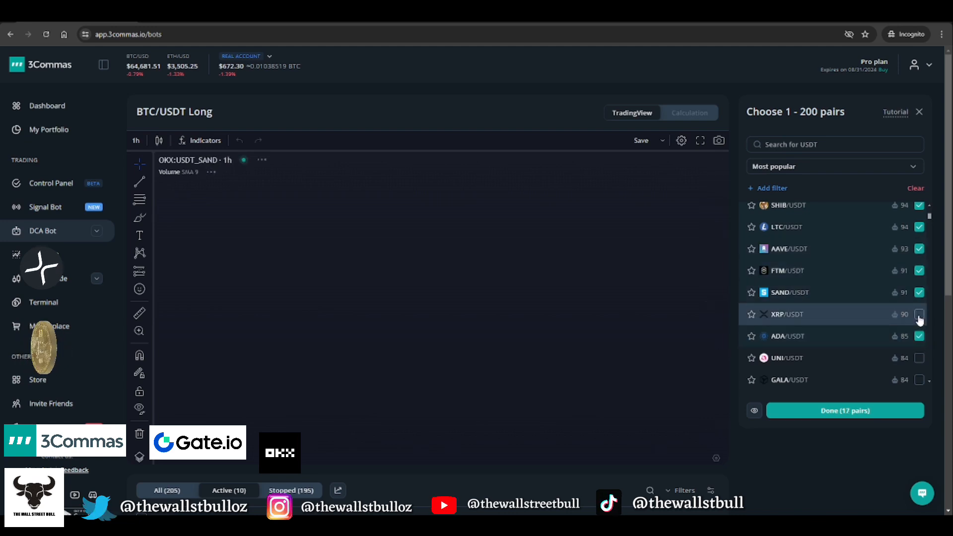
{"action": "left_click", "coordinate": [919, 315]}
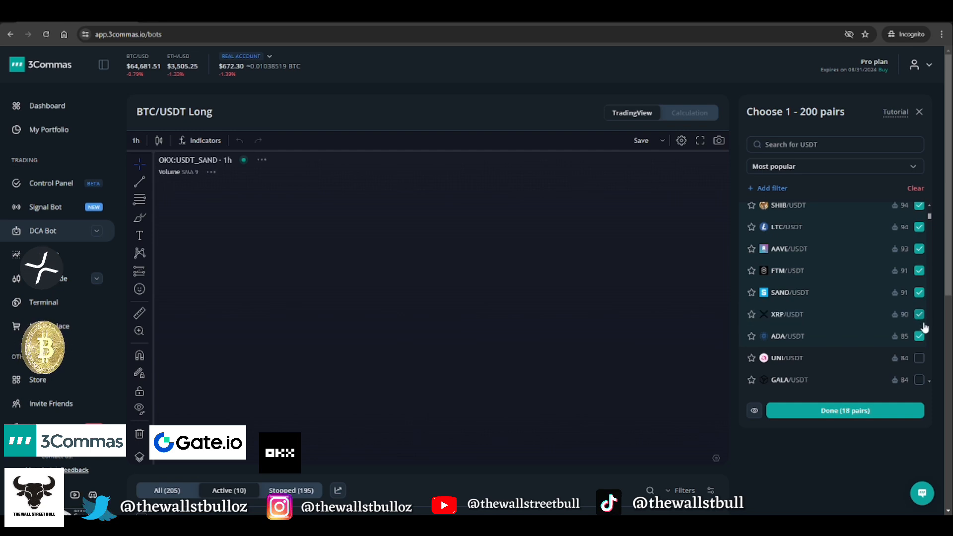
{"action": "left_click", "coordinate": [919, 359]}
Add the GALA, YFI, LRC, MKR and NEAR USDT pairs to the DCA bot's selection
{"action": "scroll", "coordinate": [870, 315], "scroll_direction": "down", "scroll_amount": 2}
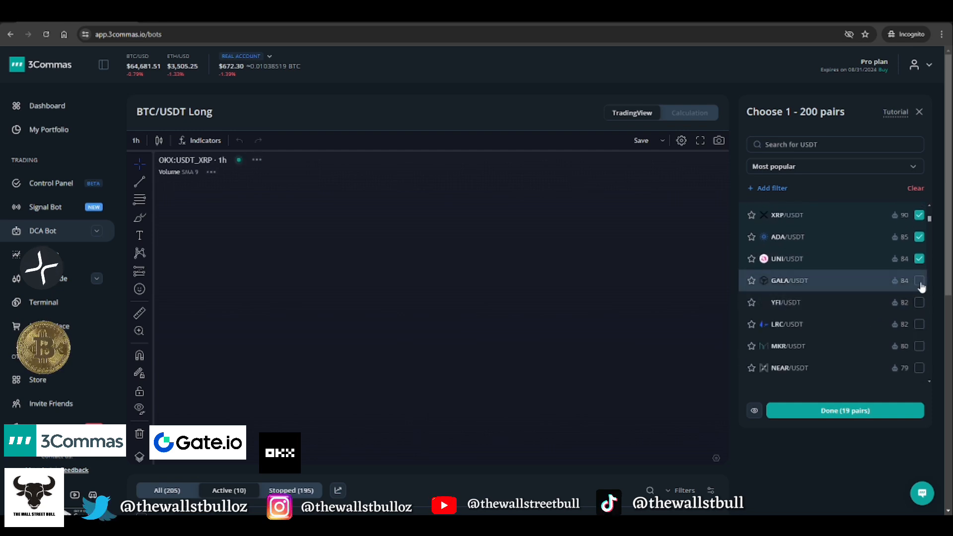
{"action": "left_click", "coordinate": [919, 282]}
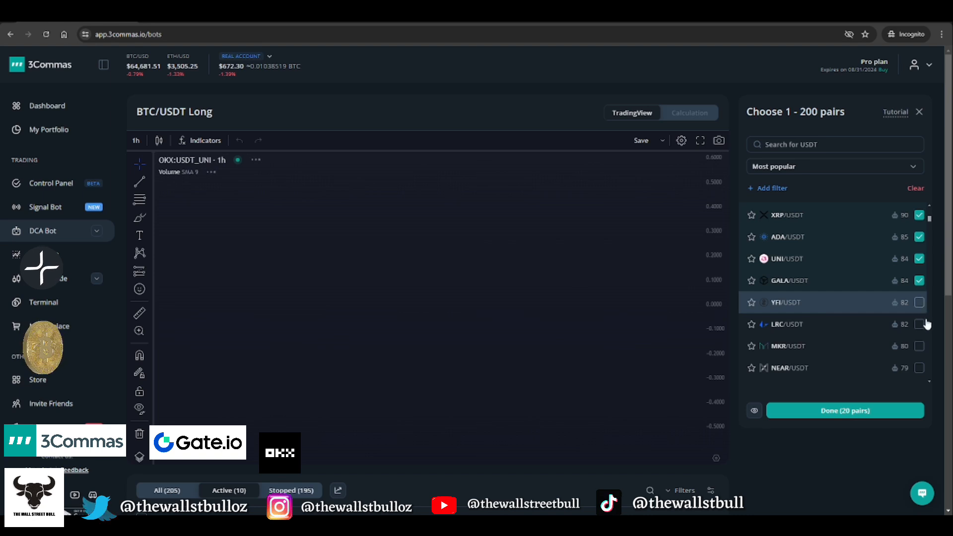
{"action": "left_click", "coordinate": [919, 324]}
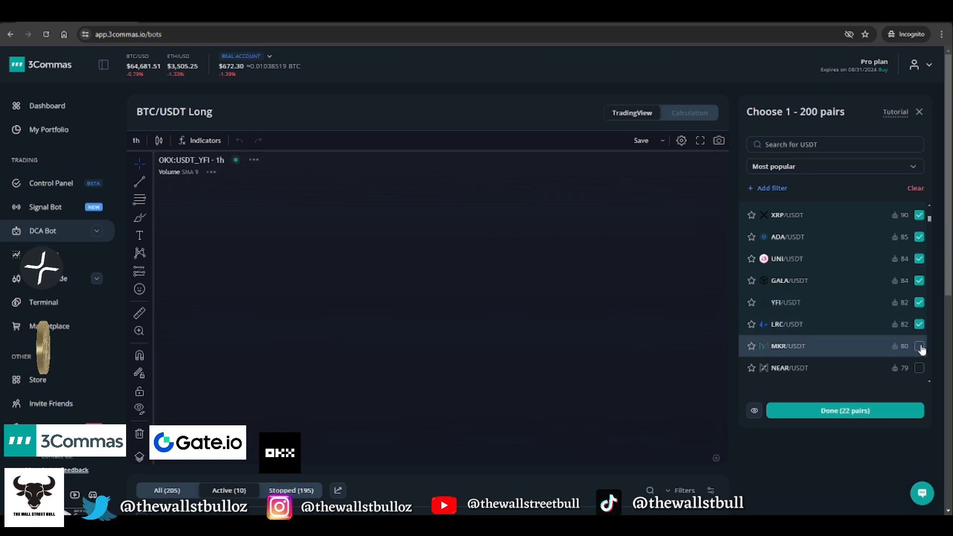
{"action": "left_click", "coordinate": [919, 346]}
{"action": "left_click", "coordinate": [919, 368]}
Add the LDO, MANA, CRV, DYDX, CHZ, AXS and EOS USDT pairs to the bot's selection
{"action": "scroll", "coordinate": [883, 317], "scroll_direction": "down", "scroll_amount": 2}
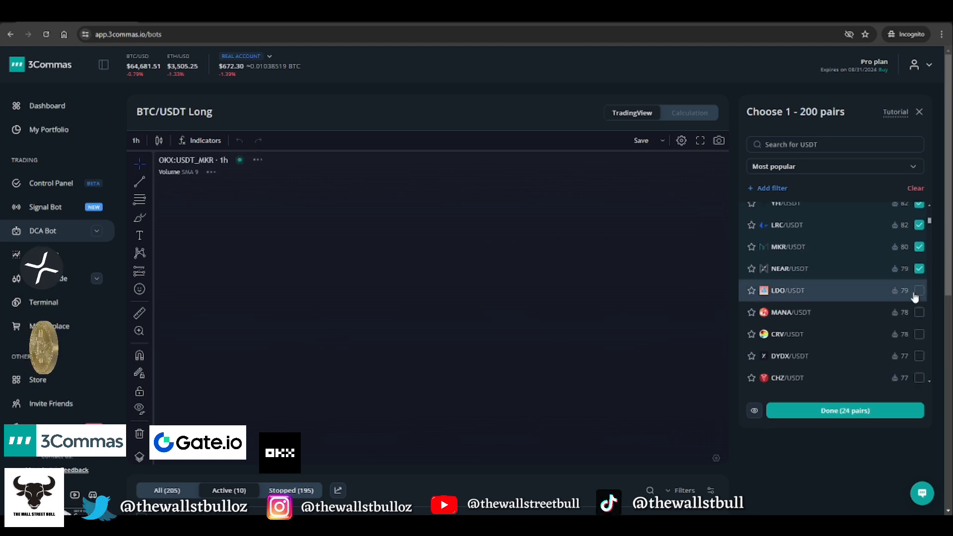
{"action": "left_click", "coordinate": [918, 312]}
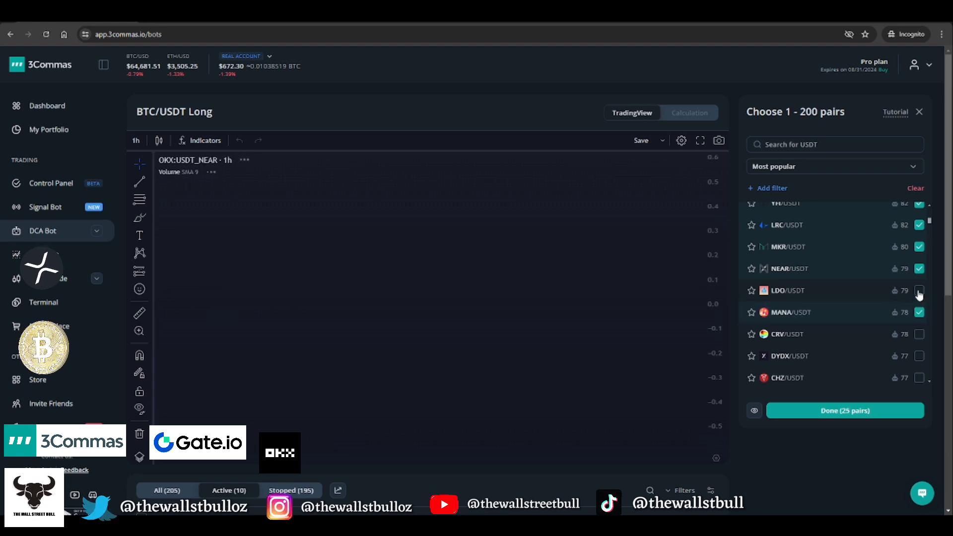
{"action": "left_click", "coordinate": [919, 291]}
{"action": "left_click", "coordinate": [919, 334]}
{"action": "scroll", "coordinate": [883, 337], "scroll_direction": "down", "scroll_amount": 2}
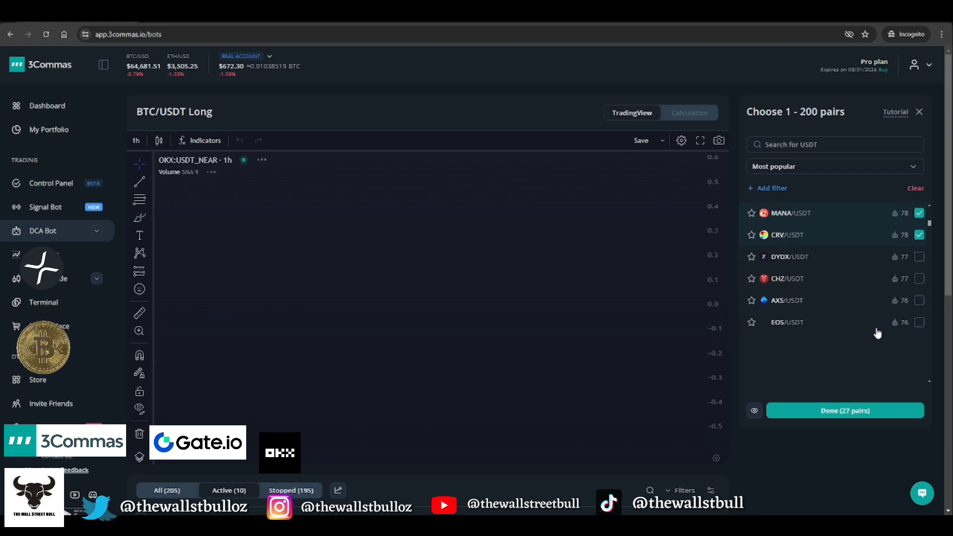
{"action": "left_click", "coordinate": [919, 300]}
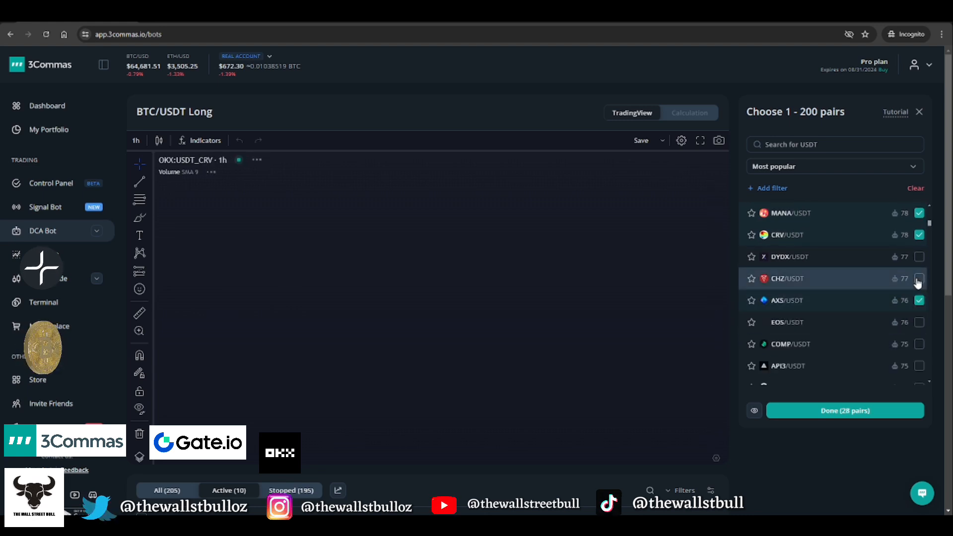
{"action": "left_click", "coordinate": [919, 279]}
{"action": "left_click", "coordinate": [918, 257]}
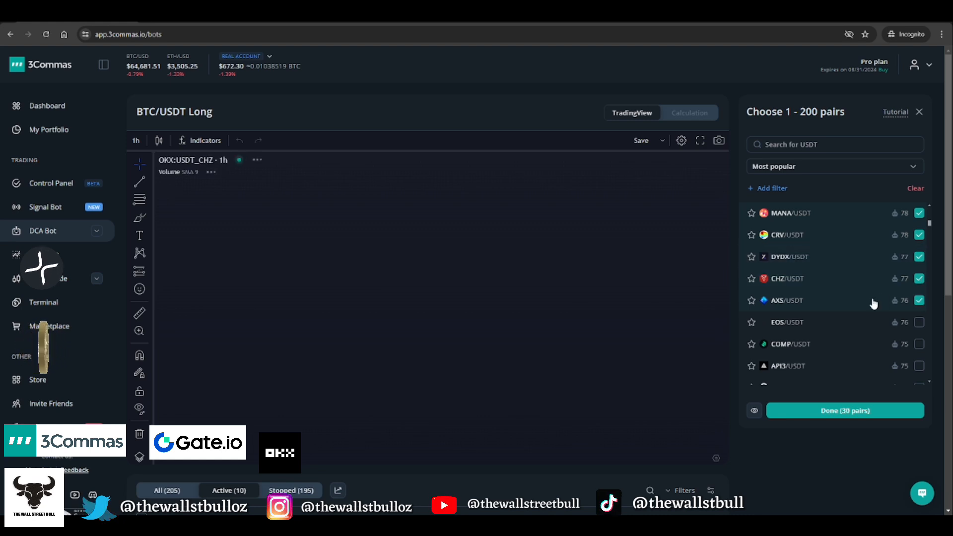
{"action": "left_click", "coordinate": [919, 322]}
Add the TON and SUI USDT pairs and confirm the bot's pair selection
{"action": "scroll", "coordinate": [866, 303], "scroll_direction": "down", "scroll_amount": 3}
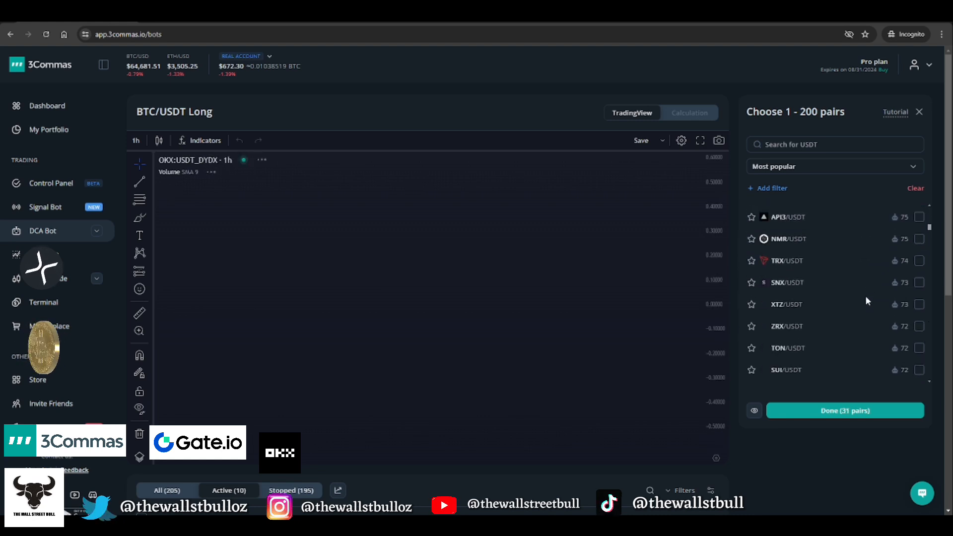
{"action": "scroll", "coordinate": [865, 295], "scroll_direction": "down", "scroll_amount": 1}
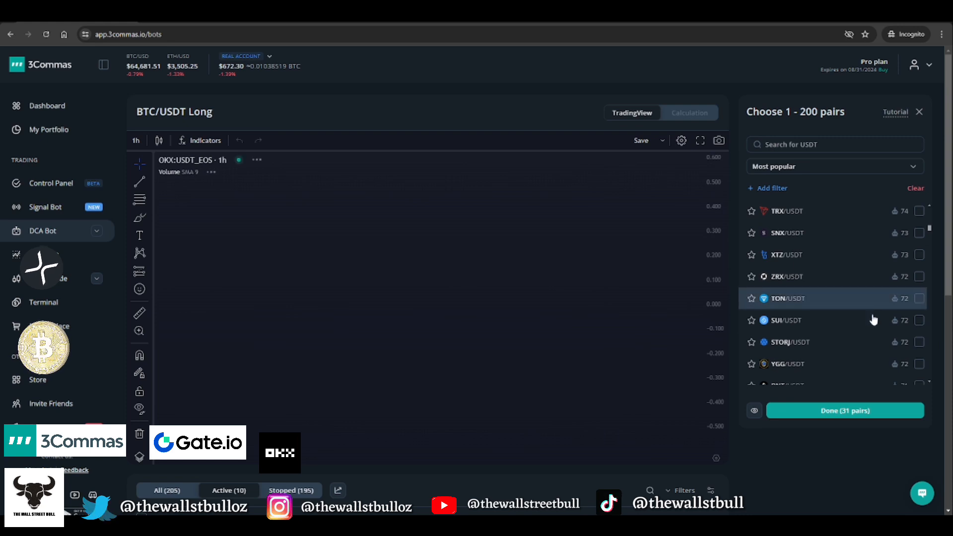
{"action": "left_click", "coordinate": [919, 298]}
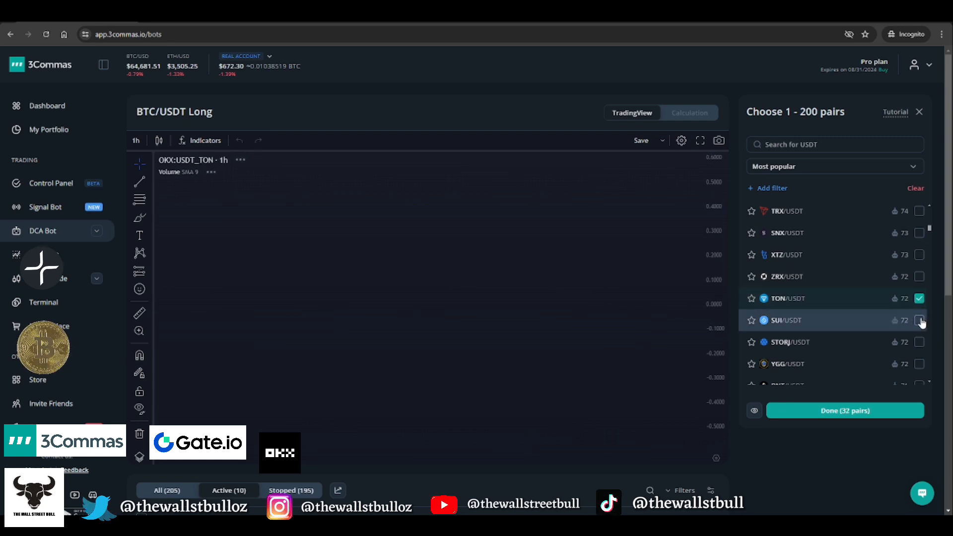
{"action": "left_click", "coordinate": [919, 320]}
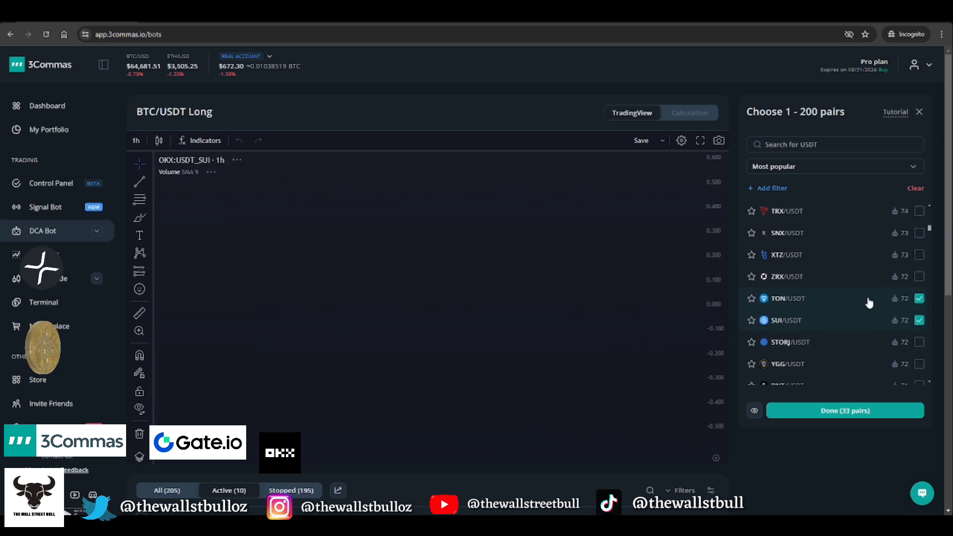
{"action": "left_click", "coordinate": [846, 411]}
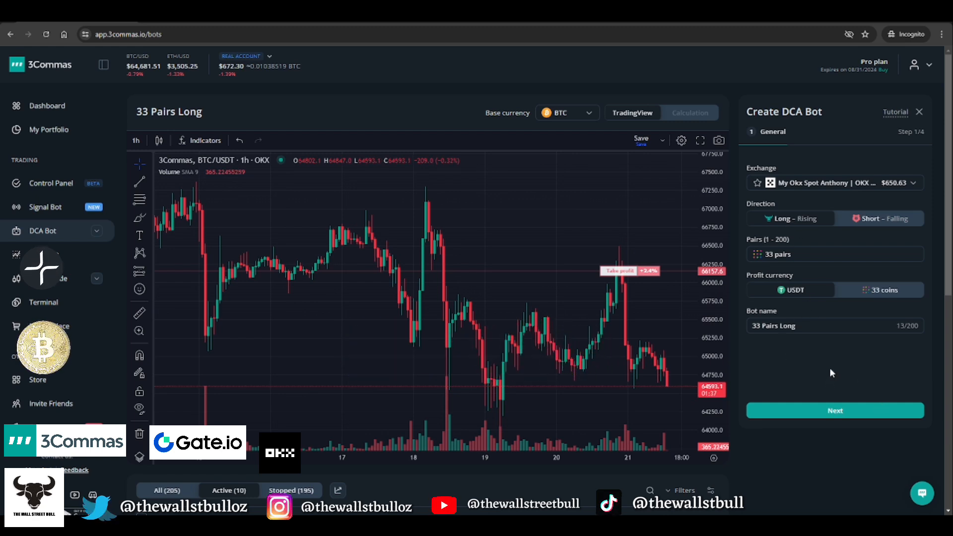
Continue to the entry order settings and set the base order size to 12 USDT with the Market order type
{"action": "left_click", "coordinate": [833, 416]}
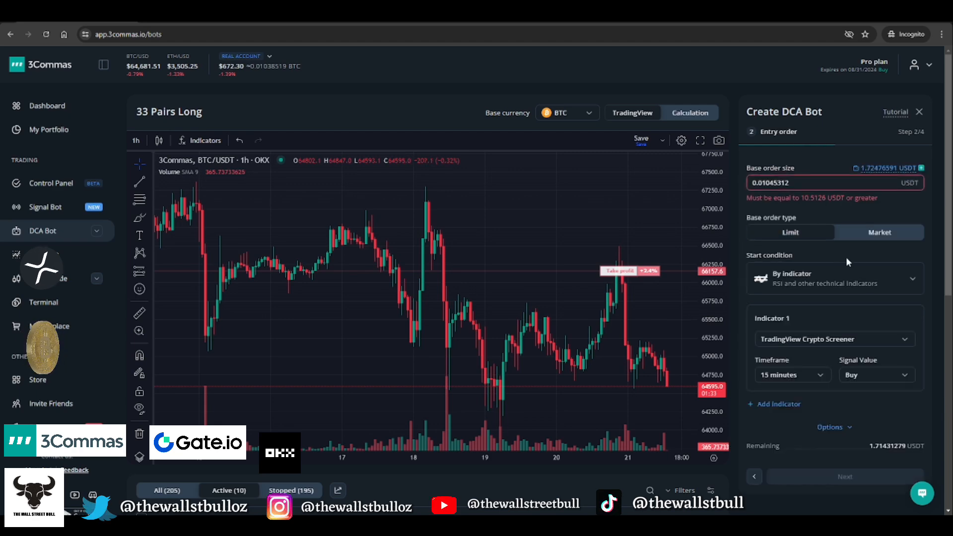
{"action": "scroll", "coordinate": [835, 248], "scroll_direction": "down", "scroll_amount": 1}
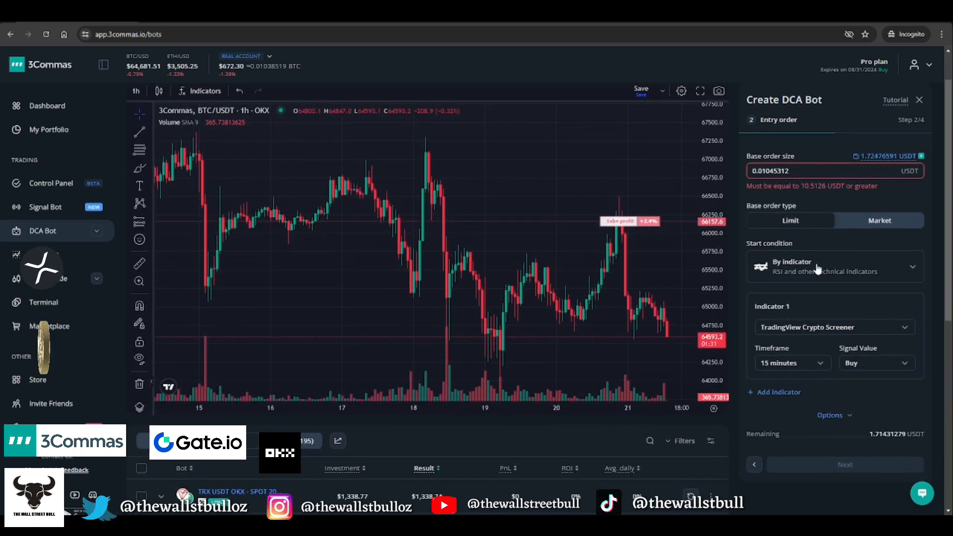
{"action": "left_click_drag", "start_coordinate": [796, 172], "coordinate": [733, 169]}
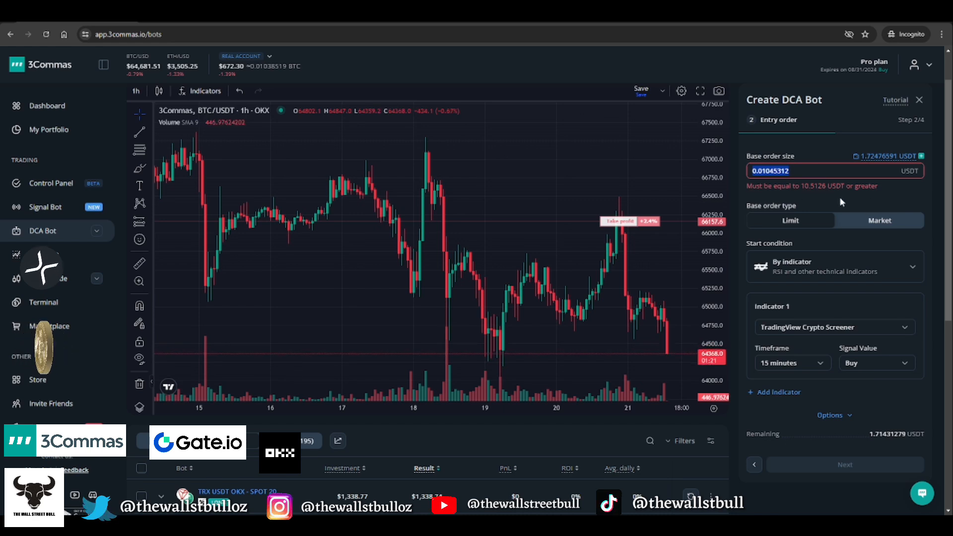
{"action": "type", "text": "12"}
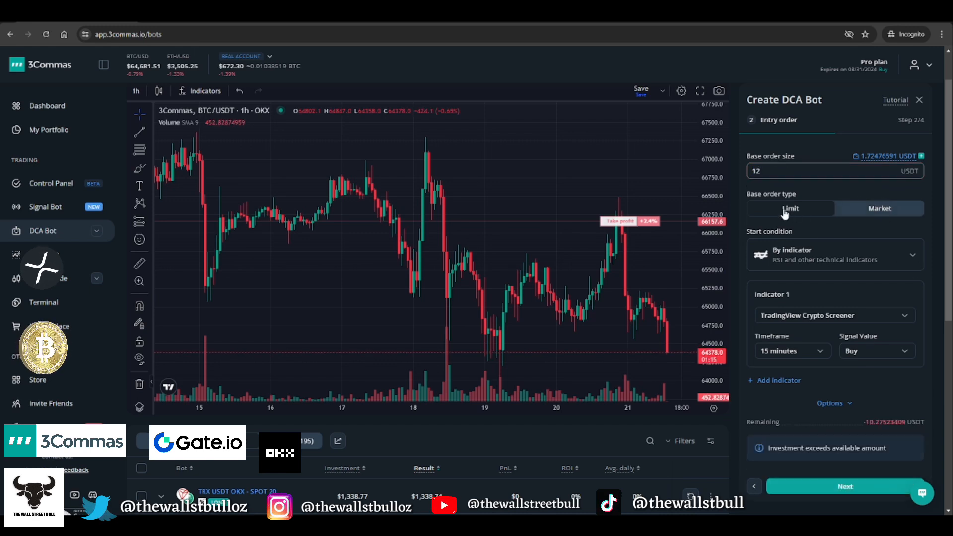
{"action": "left_click", "coordinate": [889, 211]}
{"action": "scroll", "coordinate": [799, 227], "scroll_direction": "down", "scroll_amount": 1}
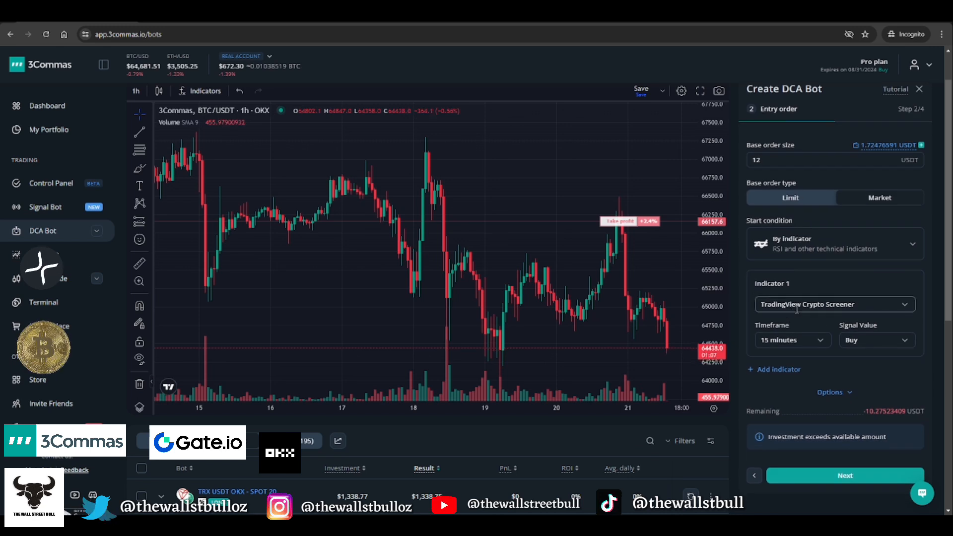
Review the start conditions, keep By indicator, and choose RSI as Indicator 1
{"action": "left_click", "coordinate": [814, 250]}
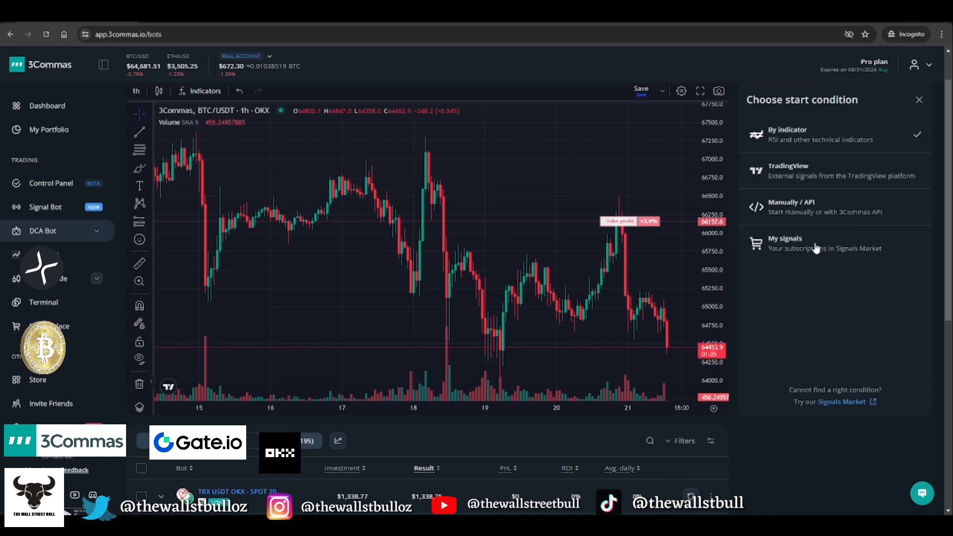
{"action": "left_click", "coordinate": [917, 102]}
{"action": "left_click", "coordinate": [805, 317]}
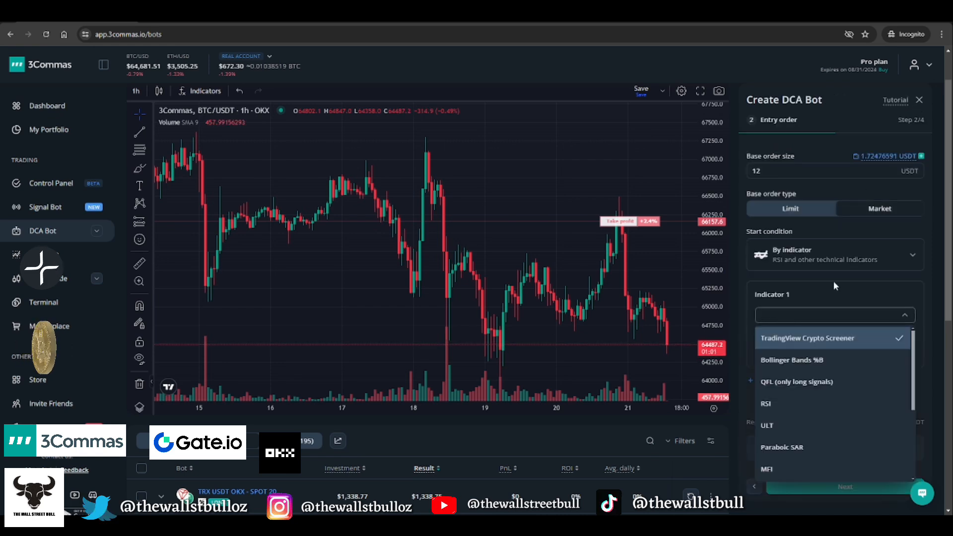
{"action": "scroll", "coordinate": [839, 273], "scroll_direction": "down", "scroll_amount": 1}
{"action": "scroll", "coordinate": [808, 377], "scroll_direction": "down", "scroll_amount": 3}
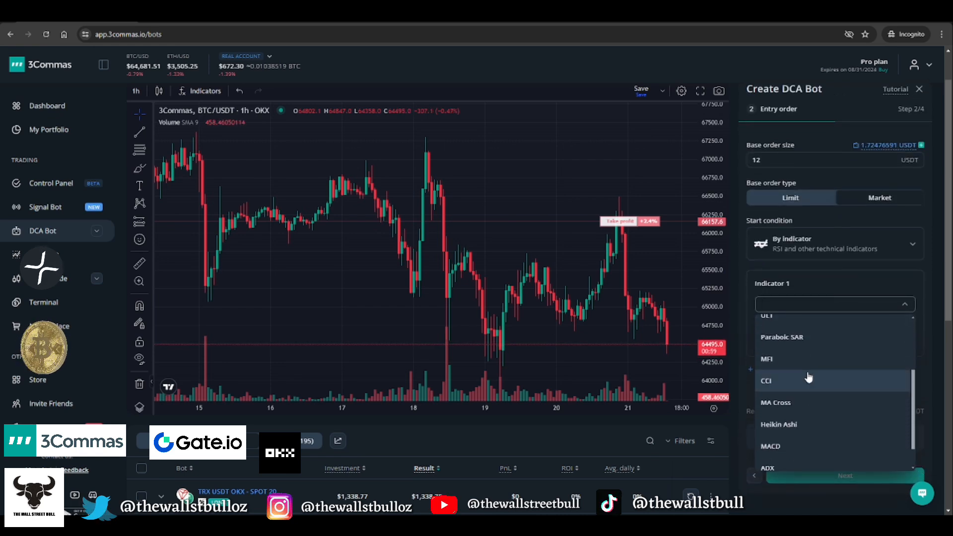
{"action": "scroll", "coordinate": [808, 378], "scroll_direction": "up", "scroll_amount": 3}
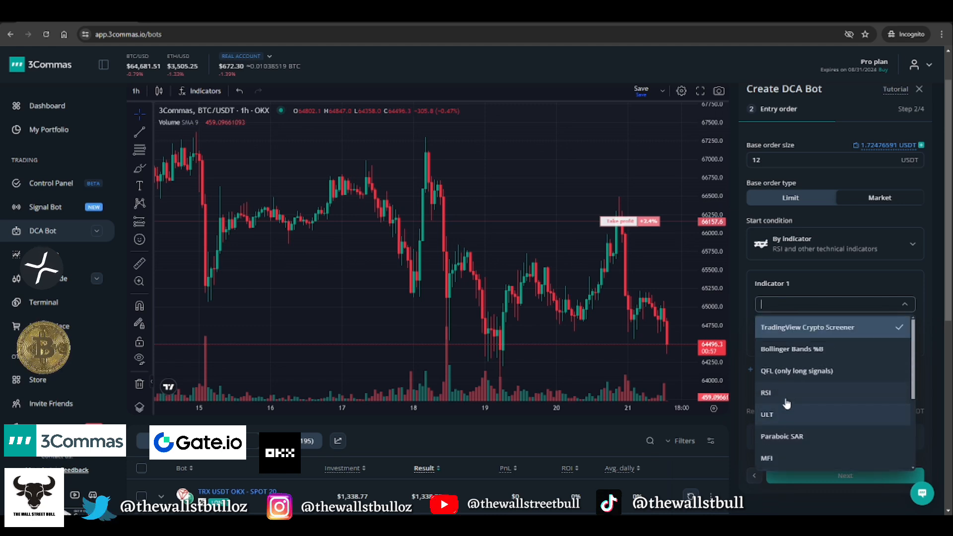
{"action": "left_click", "coordinate": [786, 399]}
{"action": "scroll", "coordinate": [831, 273], "scroll_direction": "down", "scroll_amount": 1}
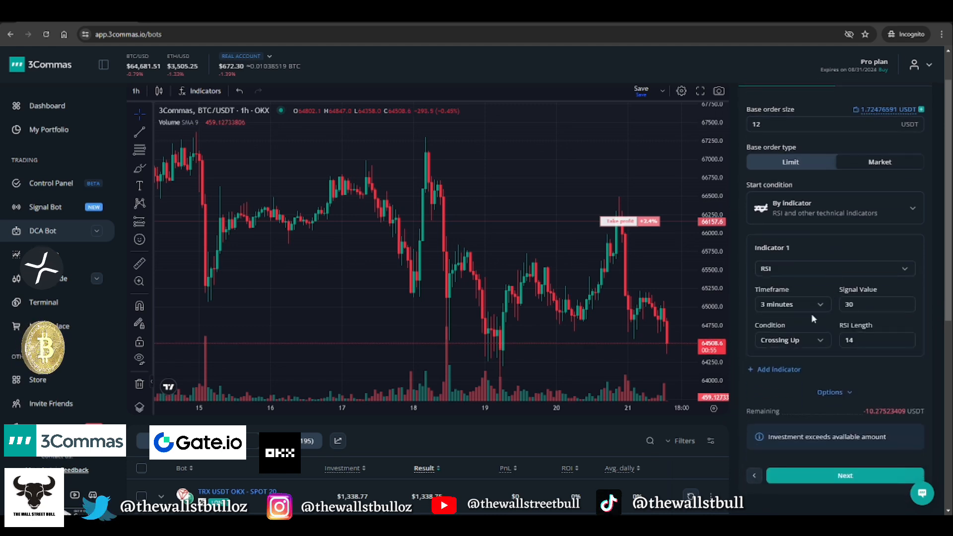
Expand the additional entry order options and continue to the safety orders settings
{"action": "left_click", "coordinate": [839, 392]}
{"action": "scroll", "coordinate": [850, 357], "scroll_direction": "down", "scroll_amount": 4}
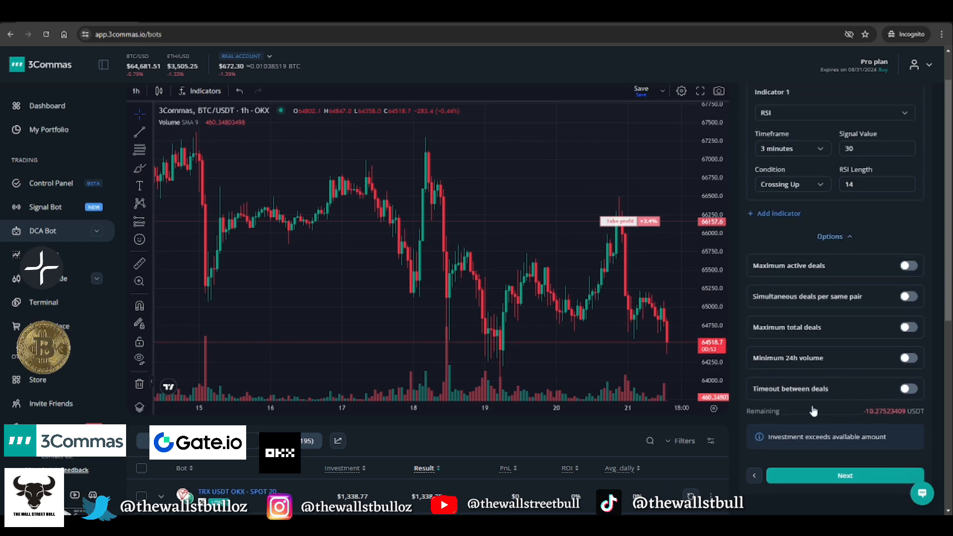
{"action": "left_click", "coordinate": [846, 475]}
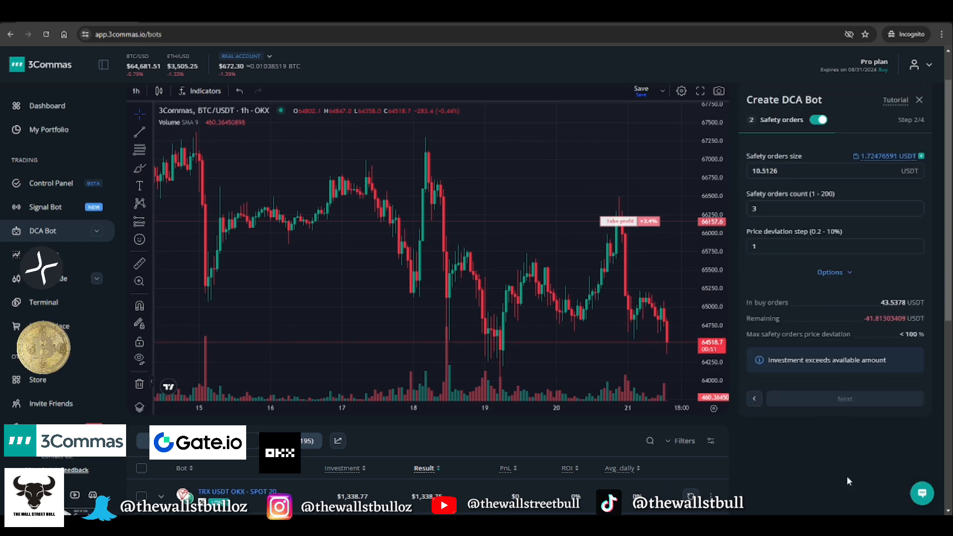
Try safety orders sizes of 24 USDT and 12 USDT
{"action": "double_click", "coordinate": [787, 172]}
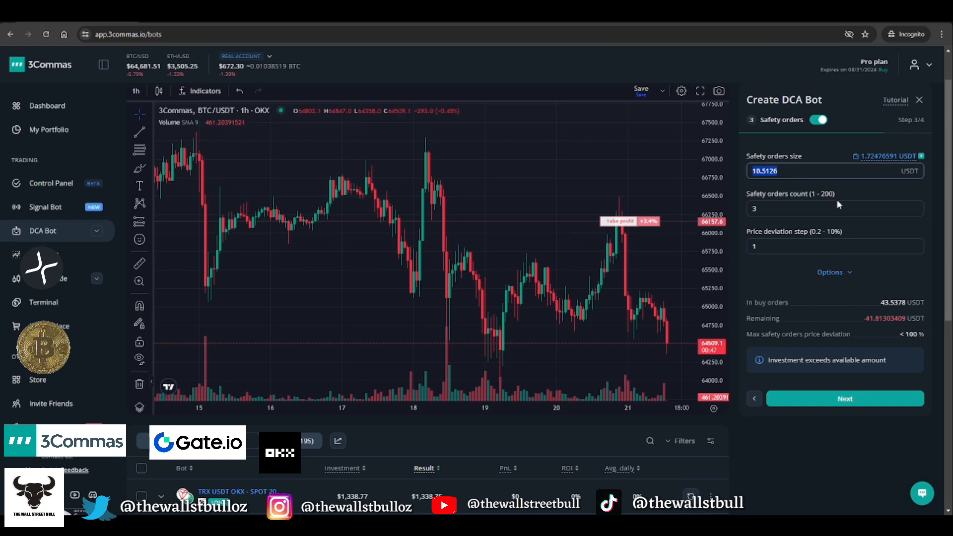
{"action": "type", "text": "24"}
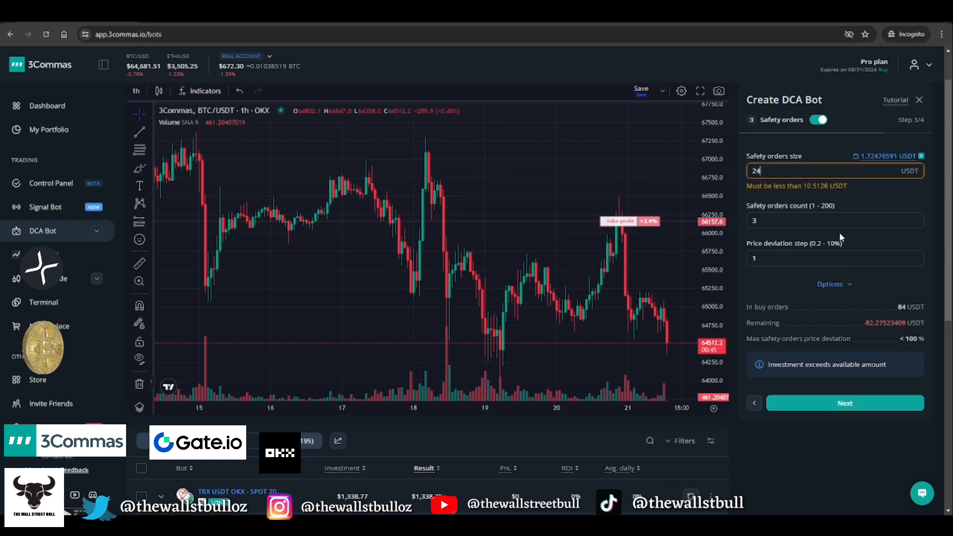
{"action": "left_click_drag", "start_coordinate": [801, 164], "coordinate": [821, 147]}
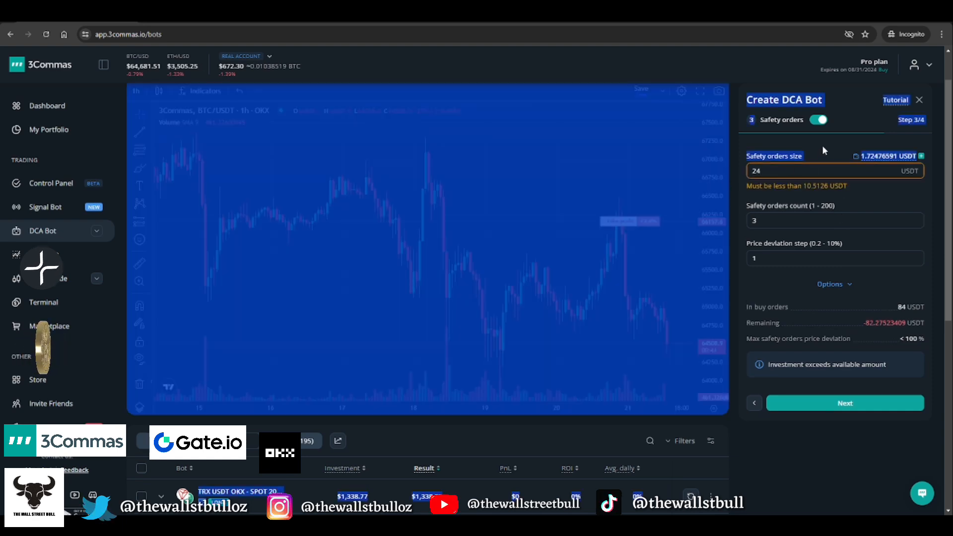
{"action": "left_click", "coordinate": [786, 171]}
{"action": "key", "text": "BackSpace"}
{"action": "key", "text": "BackSpace"}
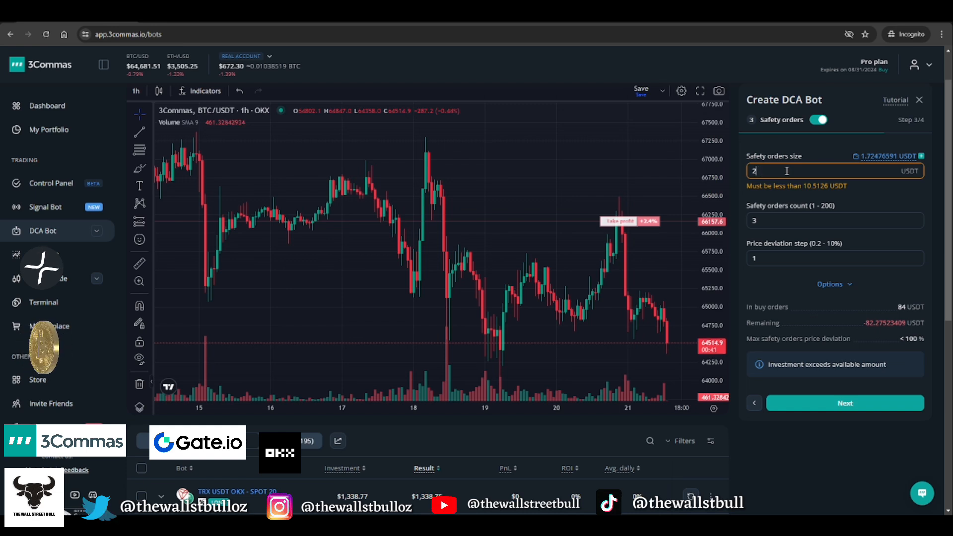
{"action": "type", "text": "12"}
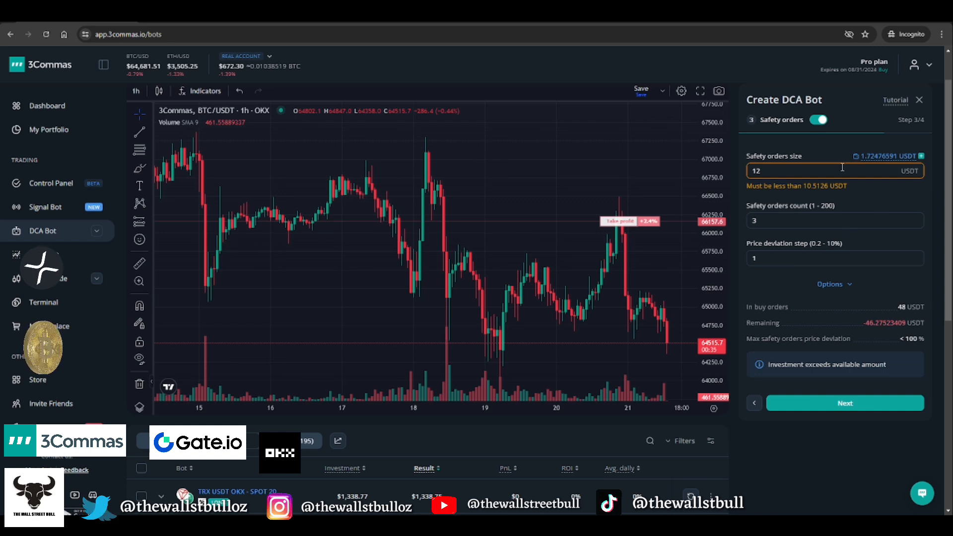
Try safety orders sizes of 10.4 USDT and 24 USDT
{"action": "key", "text": "BackSpace"}
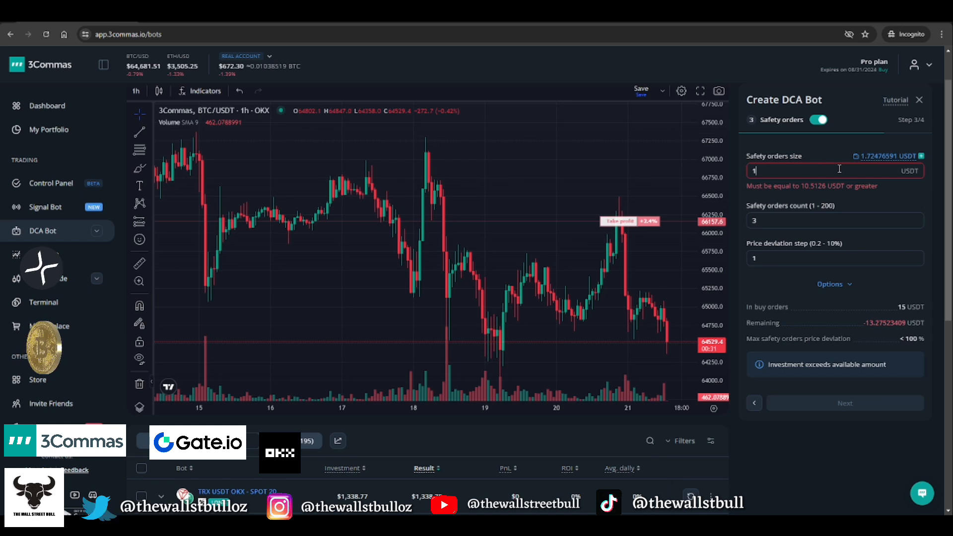
{"action": "type", "text": ".0."}
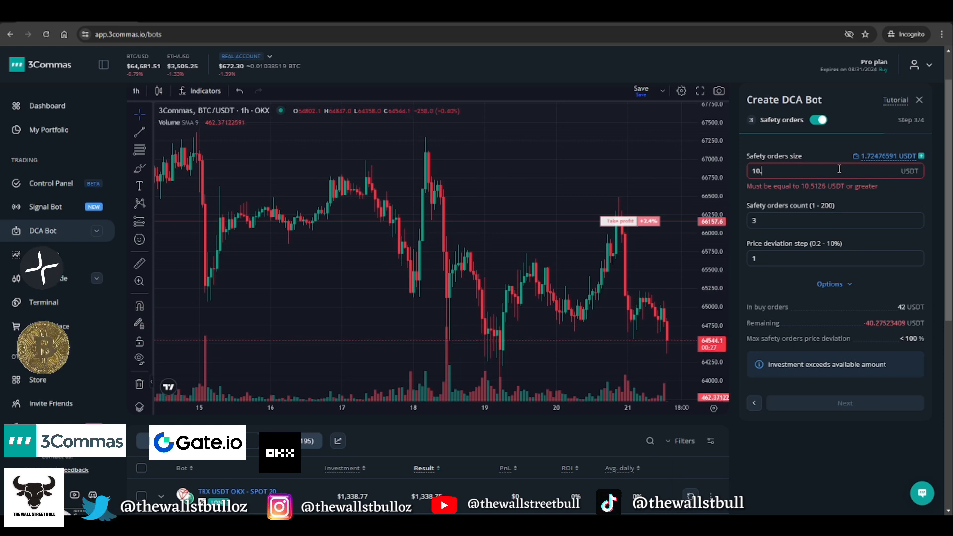
{"action": "type", "text": "40"}
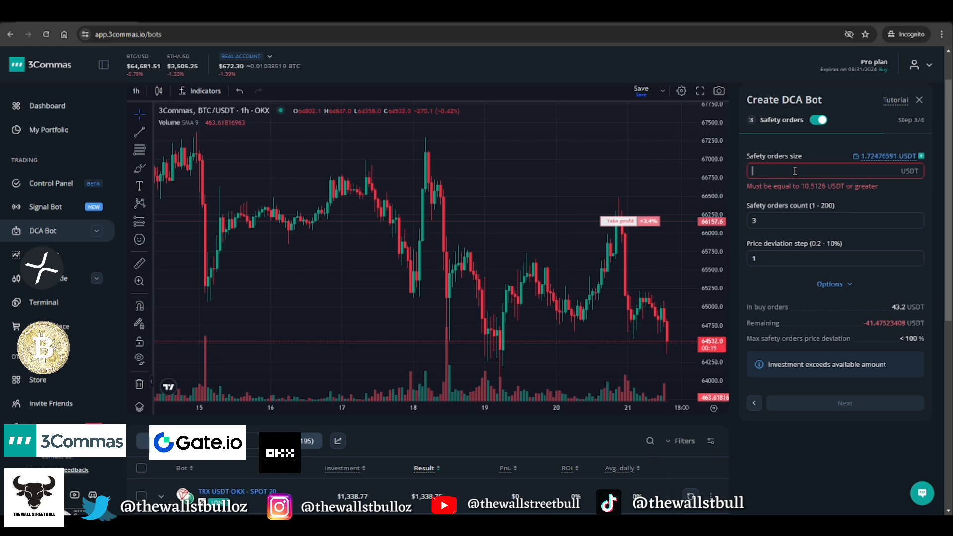
{"action": "type", "text": "24"}
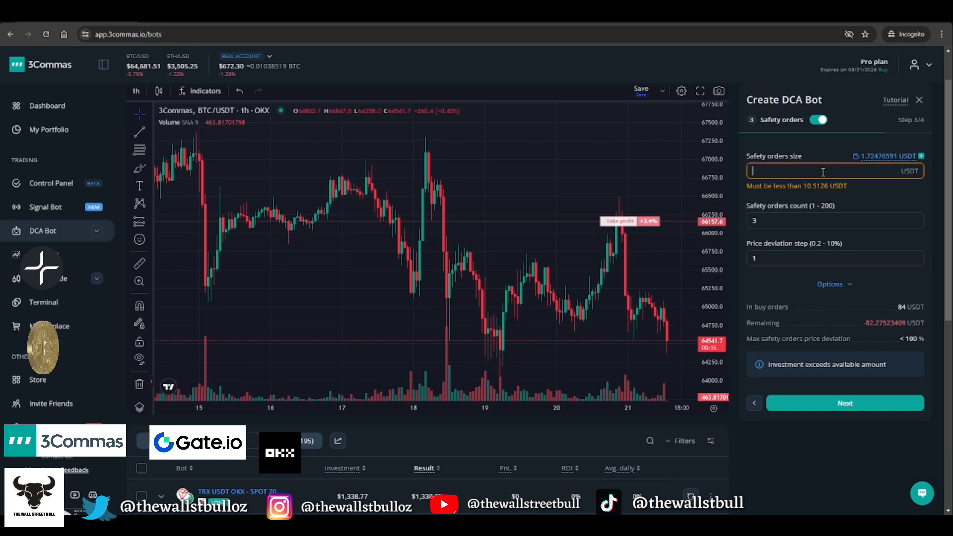
Set the safety orders size to 10.5126 USDT
{"action": "type", "text": "10."}
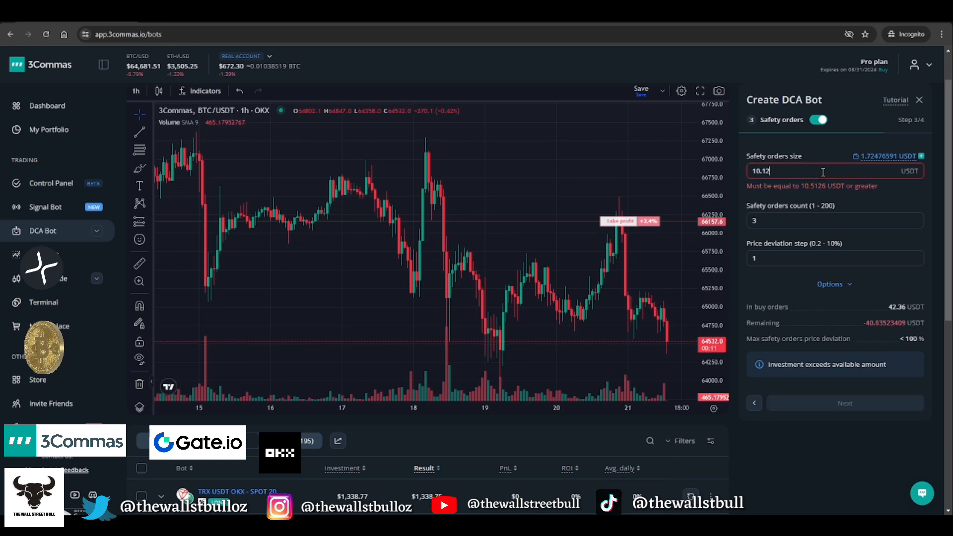
{"action": "type", "text": "5126"}
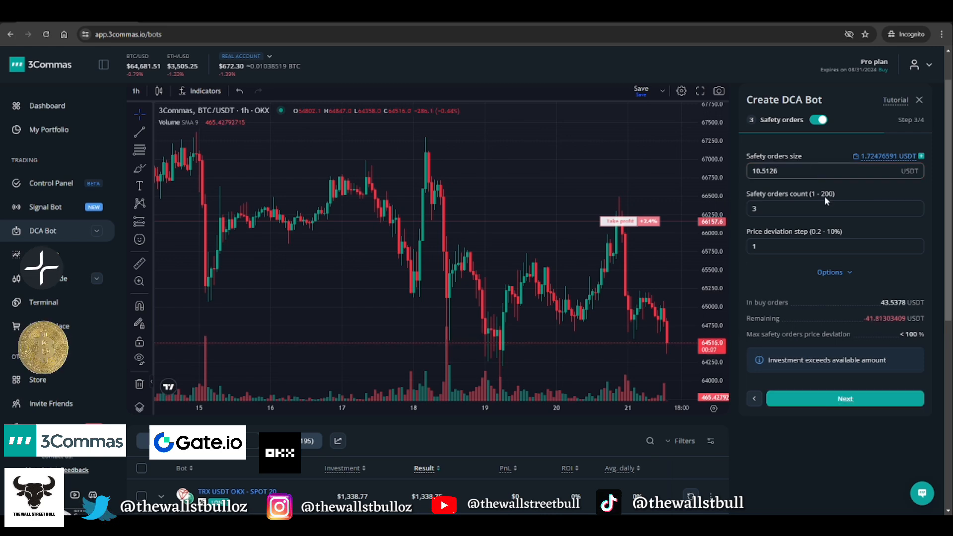
{"action": "left_click", "coordinate": [867, 187]}
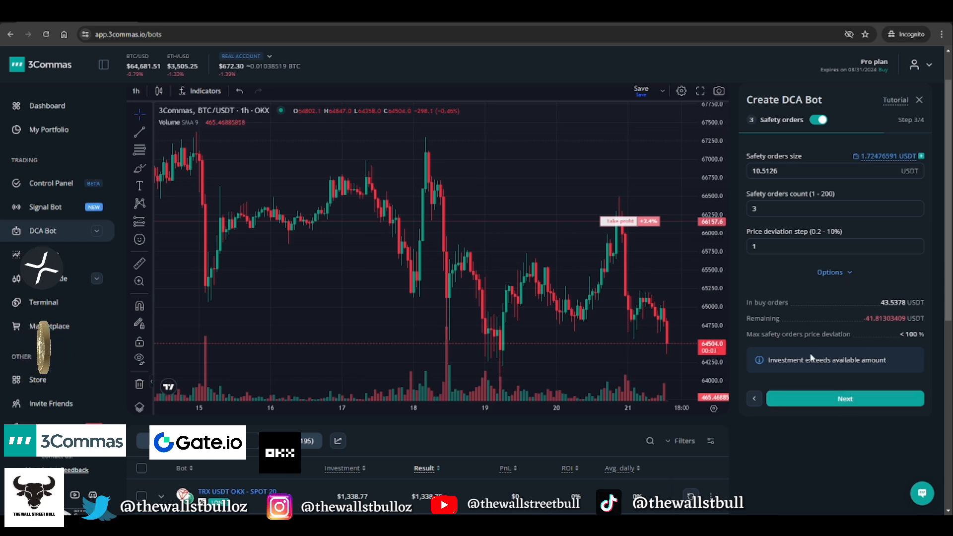
Continue to the take profit settings and set the single target take profit to 1.5%
{"action": "left_click", "coordinate": [849, 399]}
{"action": "scroll", "coordinate": [850, 240], "scroll_direction": "down", "scroll_amount": 1}
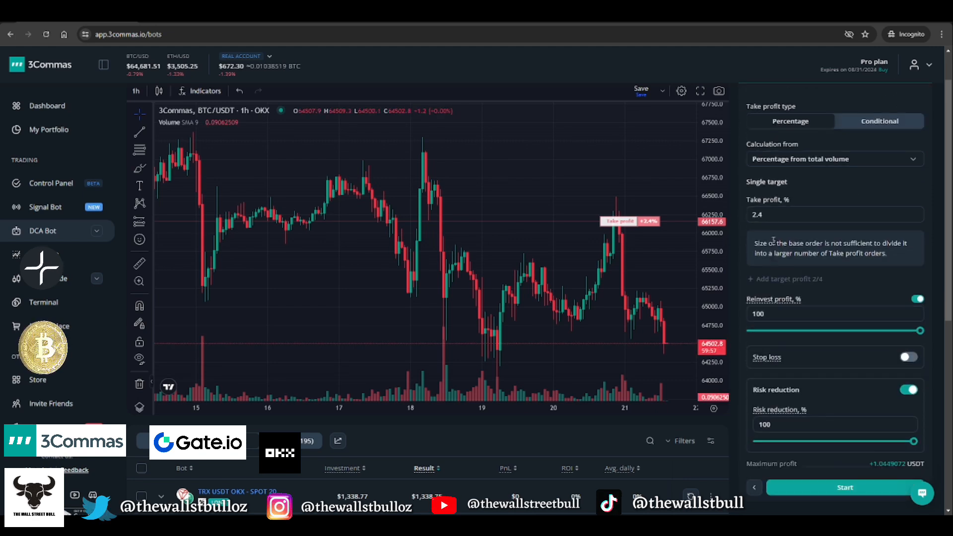
{"action": "left_click_drag", "start_coordinate": [767, 214], "coordinate": [745, 213]}
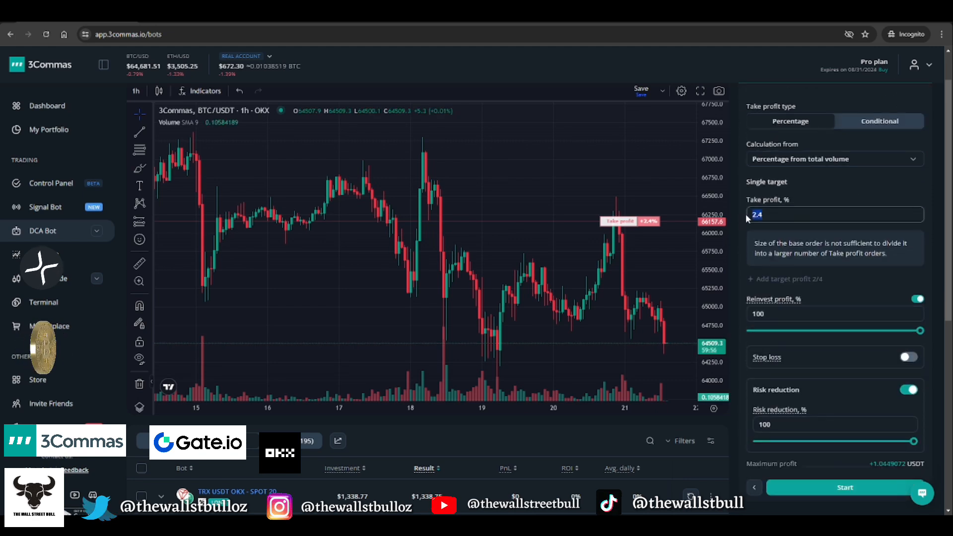
{"action": "type", "text": "1.5"}
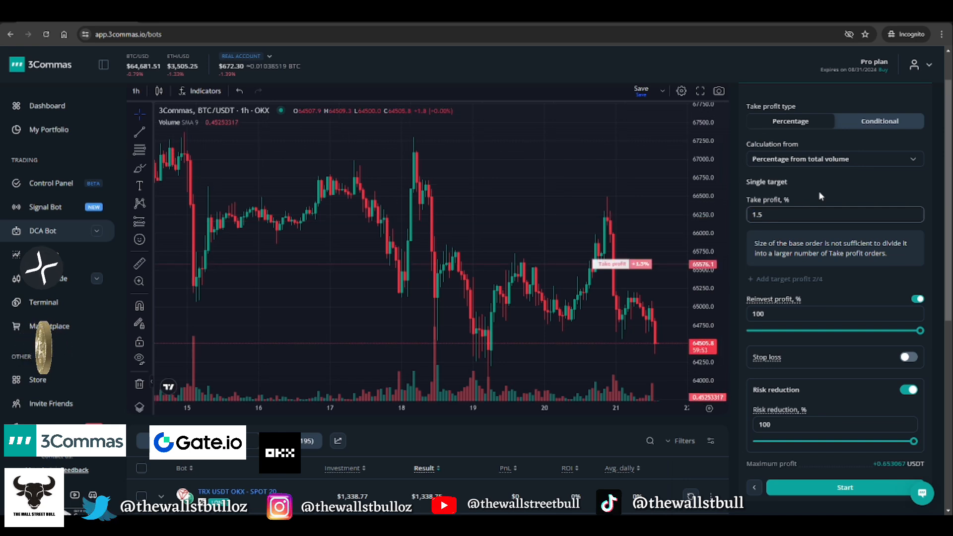
Turn off profit reinvestment and risk reduction for the bot
{"action": "scroll", "coordinate": [842, 293], "scroll_direction": "down", "scroll_amount": 1}
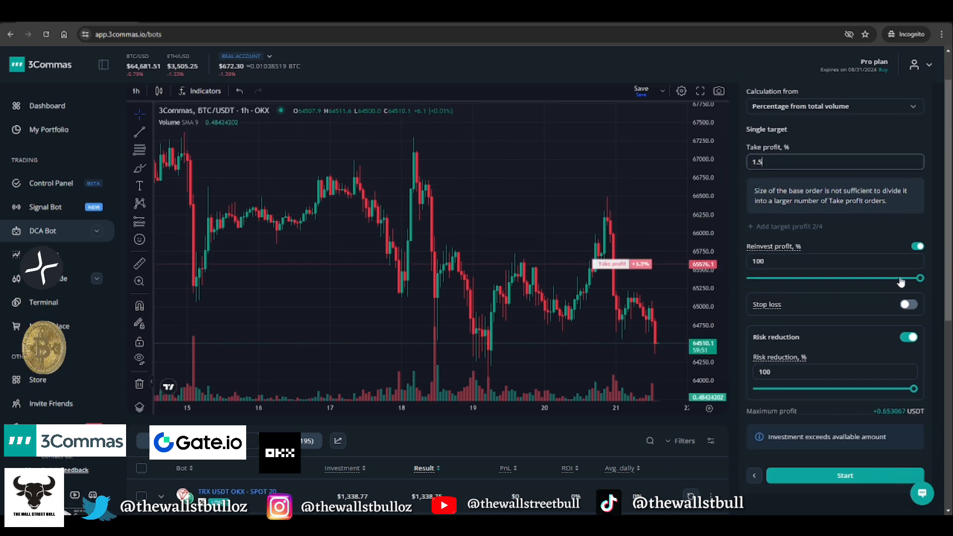
{"action": "left_click", "coordinate": [917, 246]}
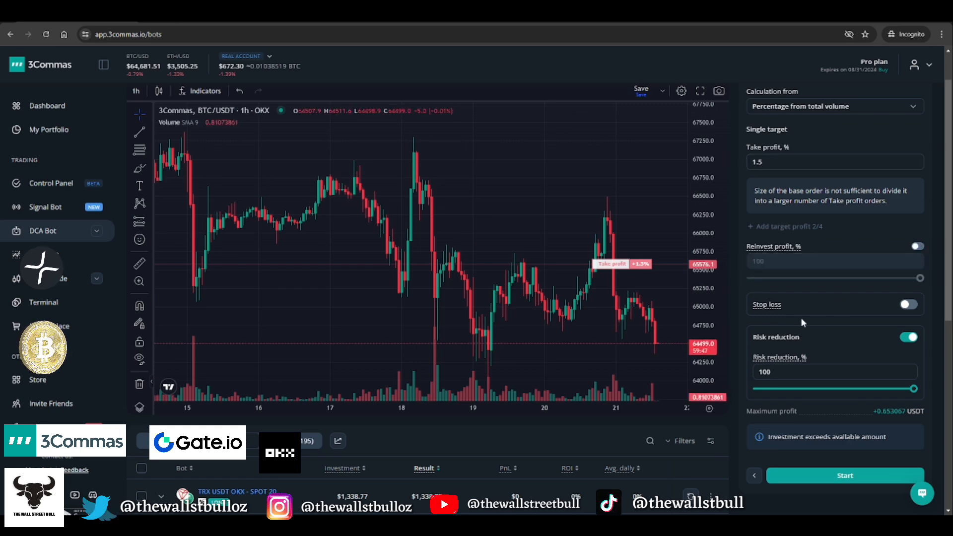
{"action": "scroll", "coordinate": [825, 310], "scroll_direction": "down", "scroll_amount": 2}
{"action": "left_click", "coordinate": [912, 338]}
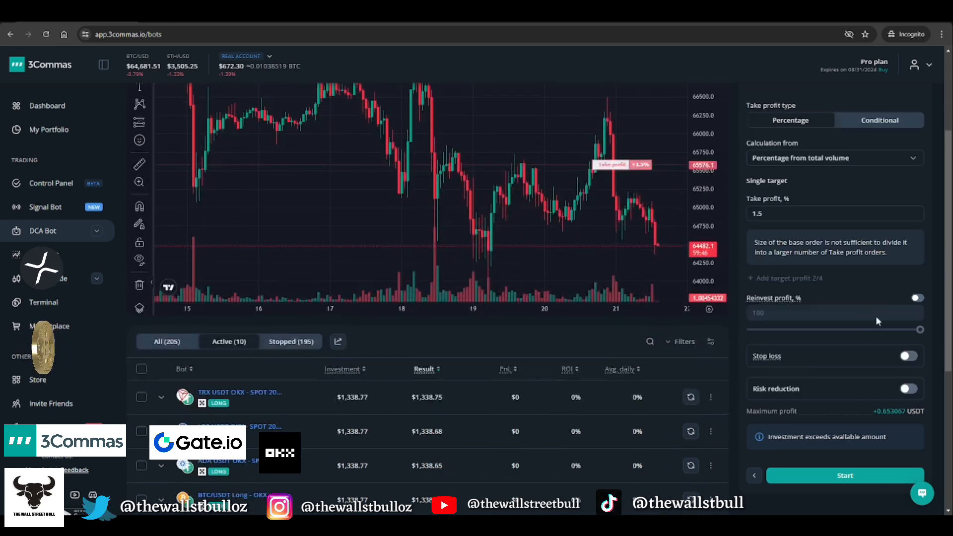
Start the configured DCA bot and finish the bot creation
{"action": "left_click", "coordinate": [857, 476]}
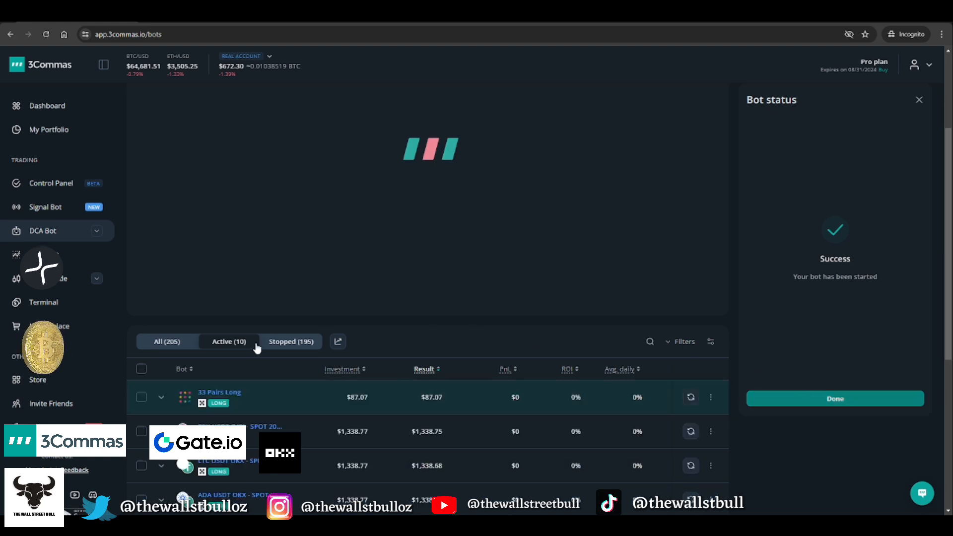
{"action": "left_click", "coordinate": [816, 397]}
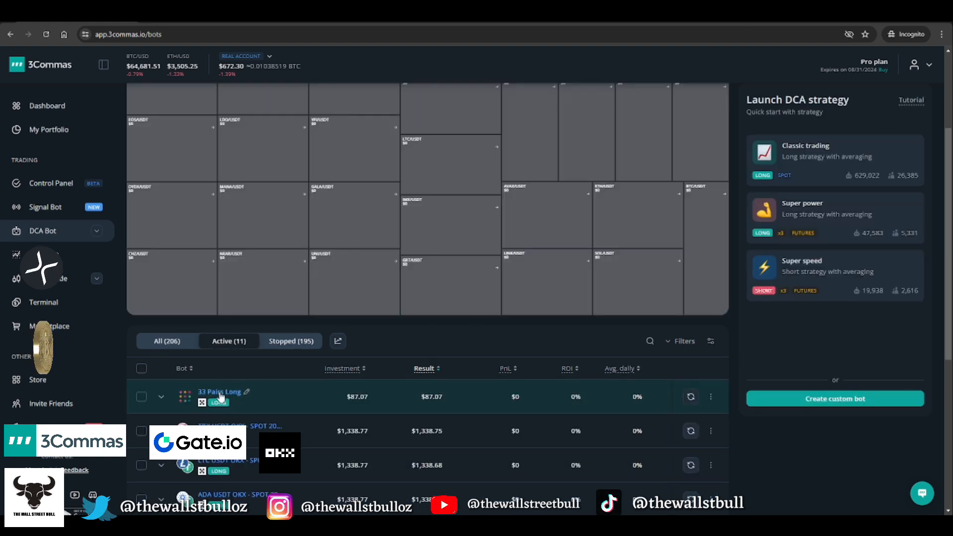
Open the 33 Pairs Long bot's details, dismiss the survey, and open the bot for editing
{"action": "left_click", "coordinate": [219, 392]}
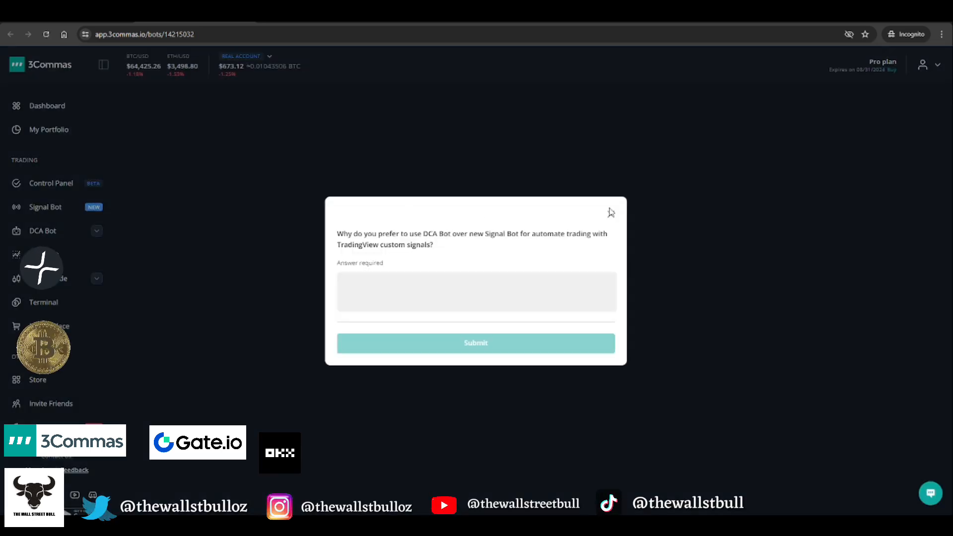
{"action": "left_click", "coordinate": [611, 214]}
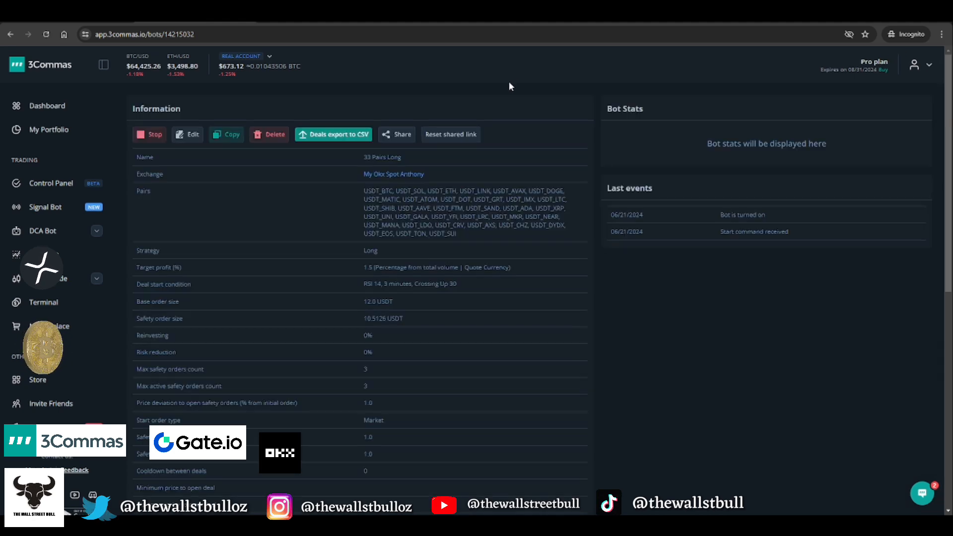
{"action": "left_click", "coordinate": [196, 137]}
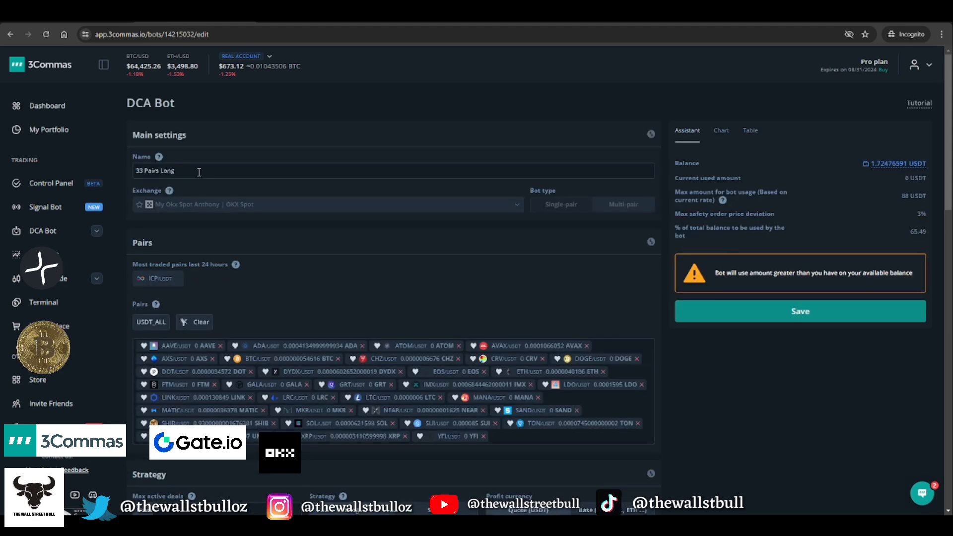
Rename the bot as "33 Pairs Long -OKX 21.6.2024"
{"action": "left_click_drag", "start_coordinate": [176, 169], "coordinate": [151, 170]}
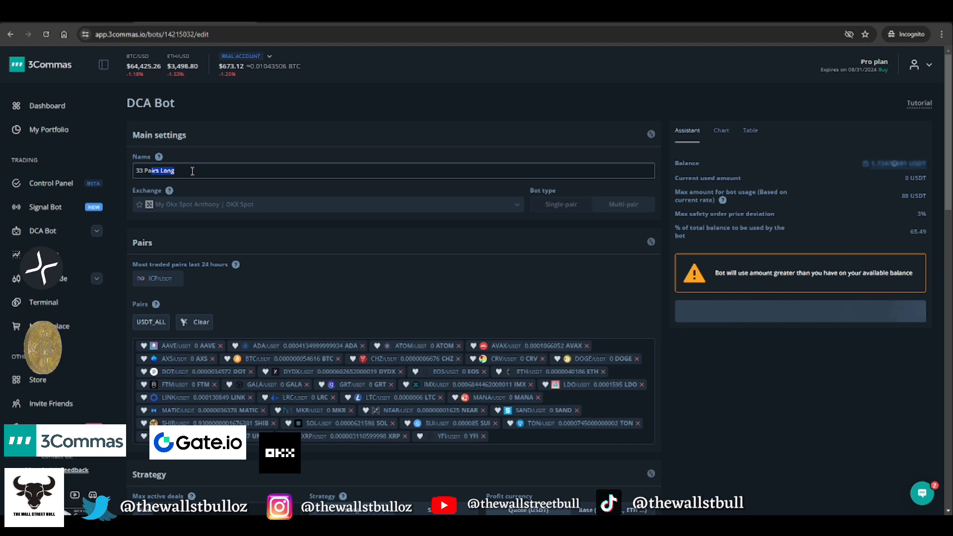
{"action": "left_click", "coordinate": [192, 170]}
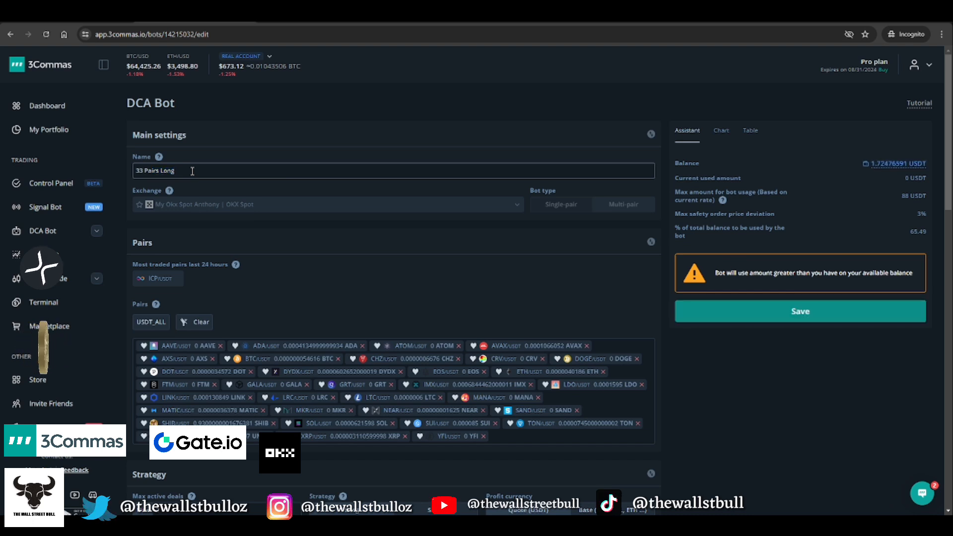
{"action": "type", "text": "-OKX"}
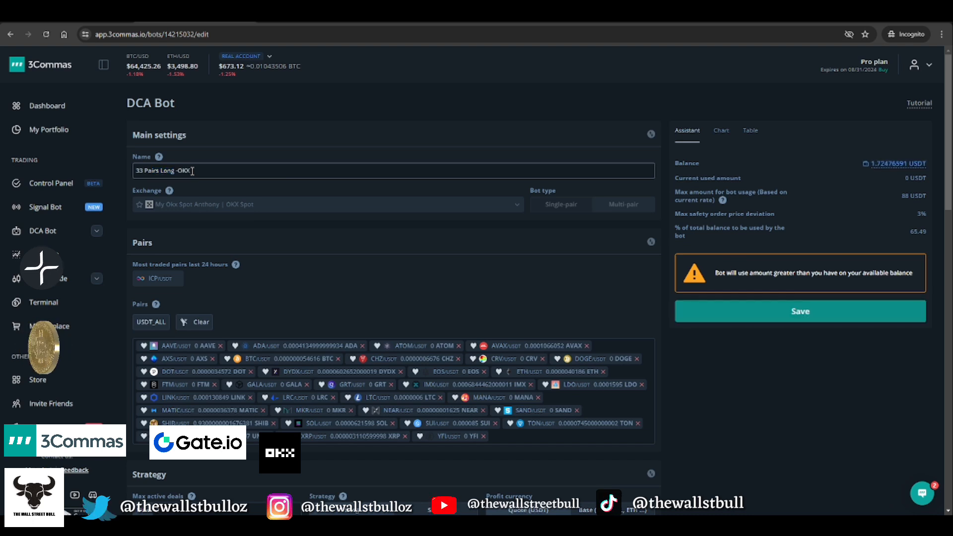
{"action": "type", "text": " 21.6.2024"}
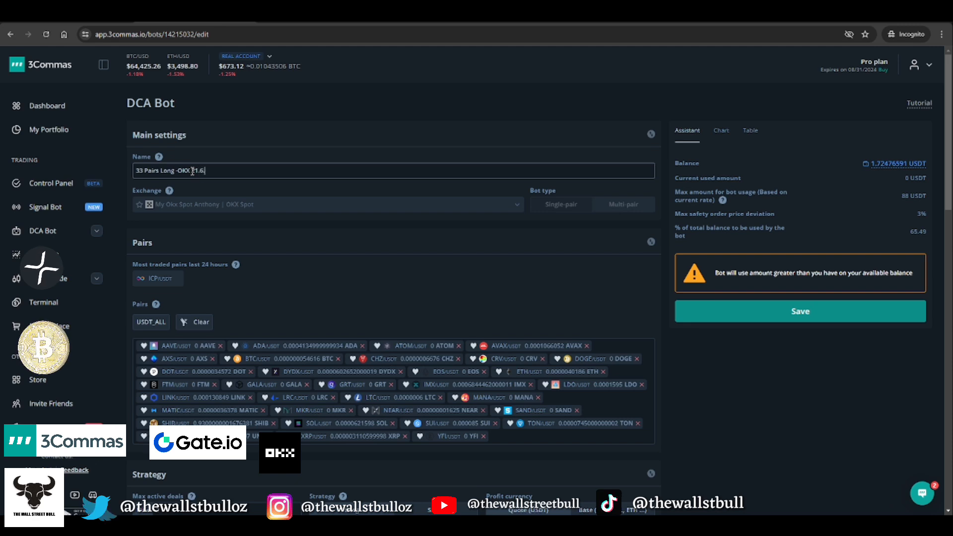
{"action": "left_click", "coordinate": [341, 148]}
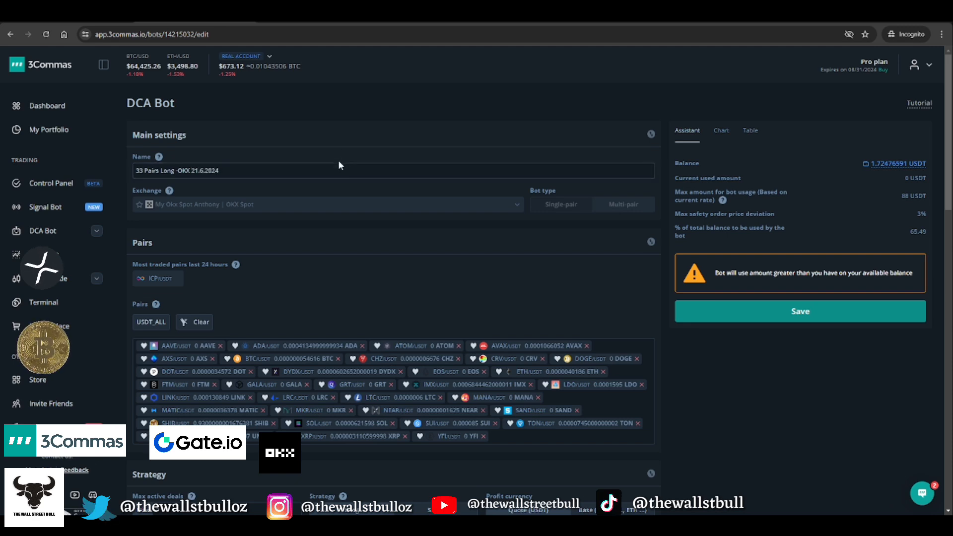
Set the bot's maximum active deals to 33 in the strategy settings
{"action": "scroll", "coordinate": [330, 174], "scroll_direction": "down", "scroll_amount": 3}
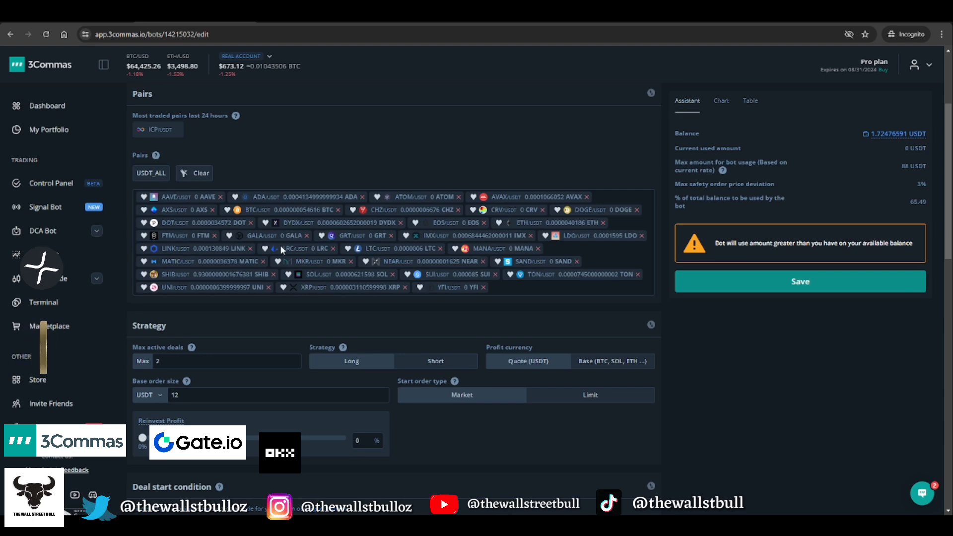
{"action": "scroll", "coordinate": [341, 148], "scroll_direction": "down", "scroll_amount": 2}
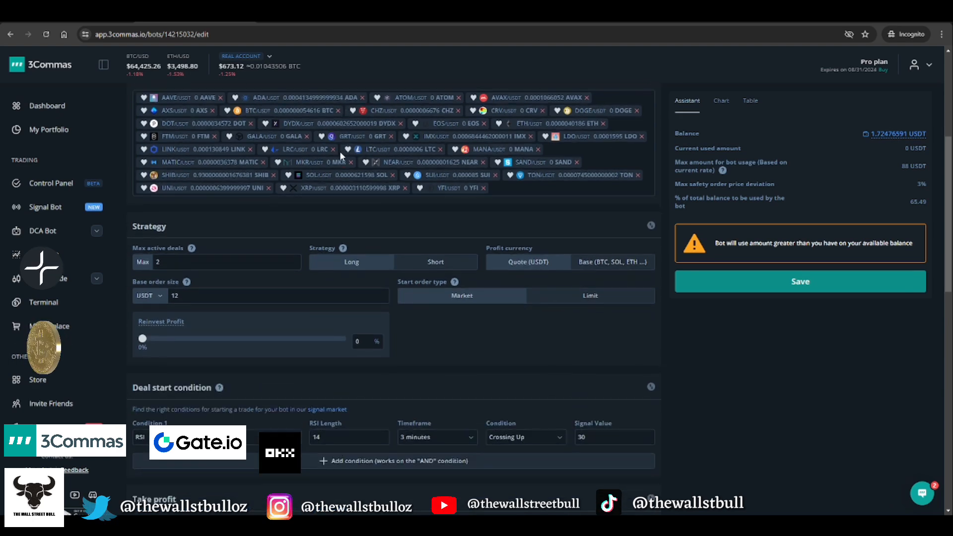
{"action": "mouse_move", "coordinate": [187, 282]}
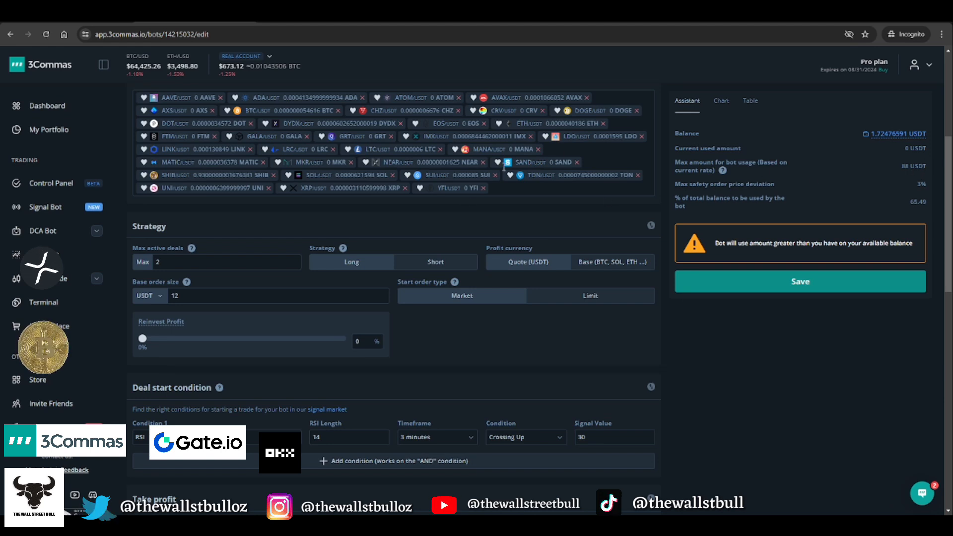
{"action": "left_click", "coordinate": [181, 262]}
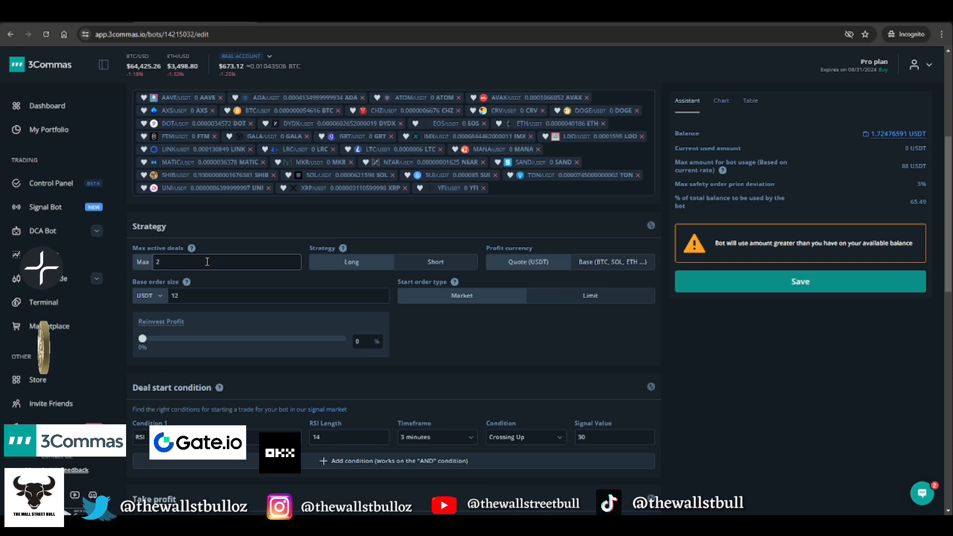
{"action": "key", "text": "BackSpace"}
{"action": "type", "text": "33"}
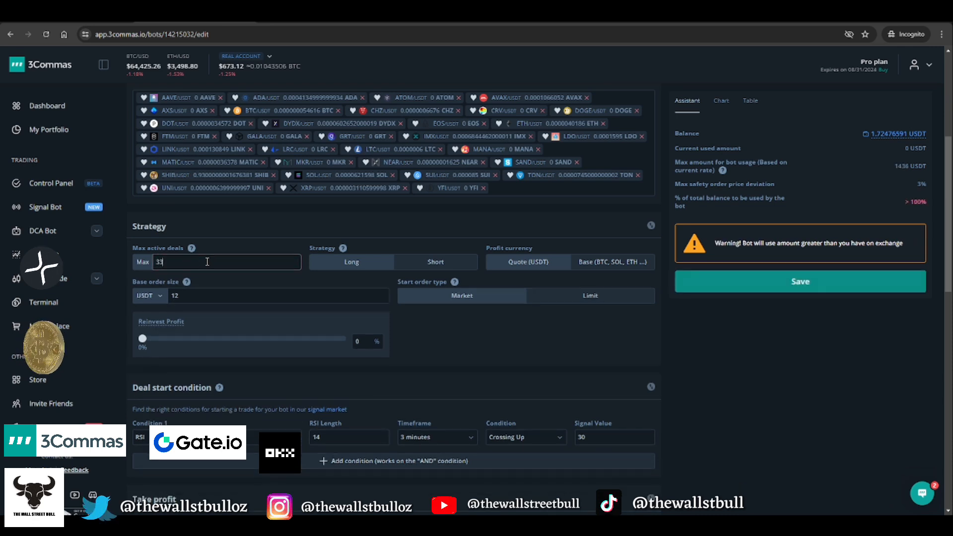
{"action": "left_click", "coordinate": [358, 224]}
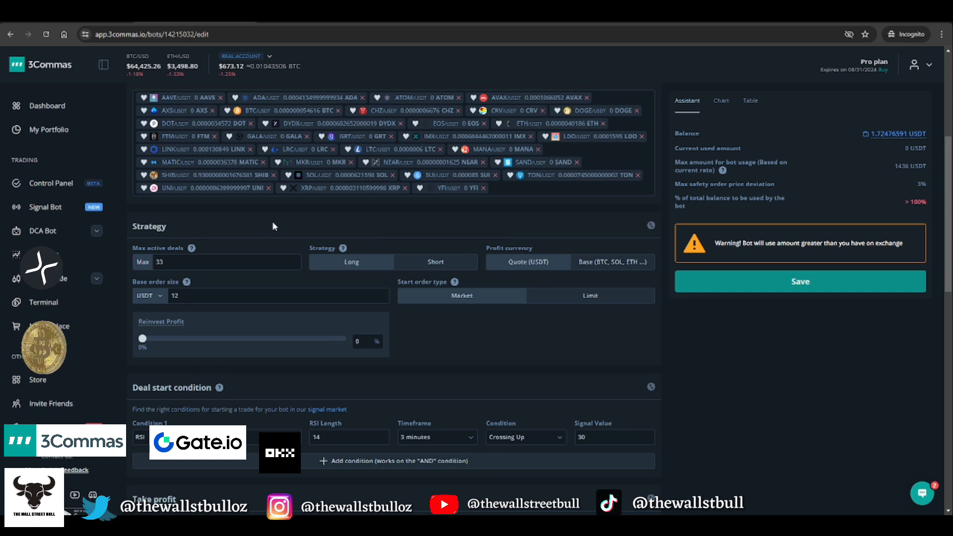
Review the bot's pairs, base order size, reinvest profit, deal start condition and take profit settings
{"action": "scroll", "coordinate": [260, 234], "scroll_direction": "down", "scroll_amount": 2}
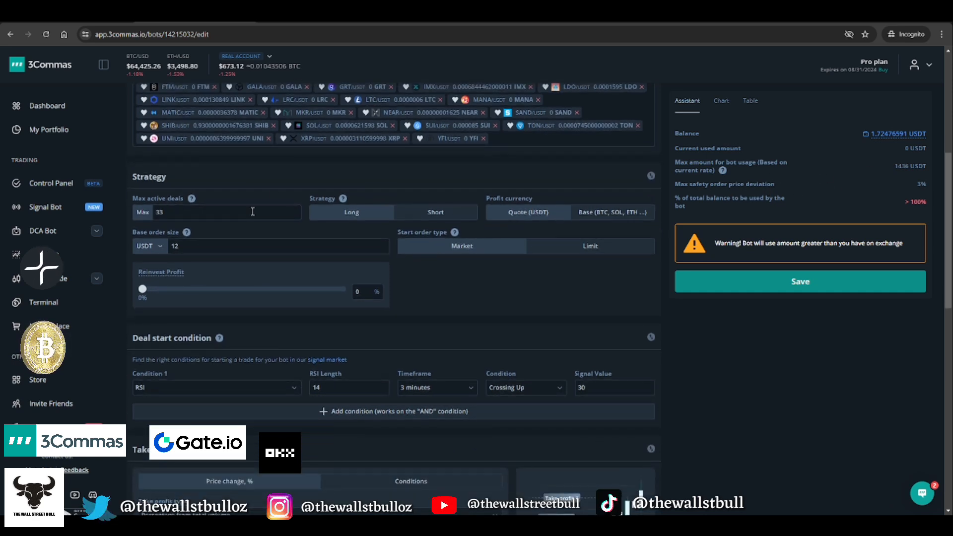
{"action": "scroll", "coordinate": [253, 209], "scroll_direction": "down", "scroll_amount": 1}
{"action": "scroll", "coordinate": [253, 209], "scroll_direction": "up", "scroll_amount": 3}
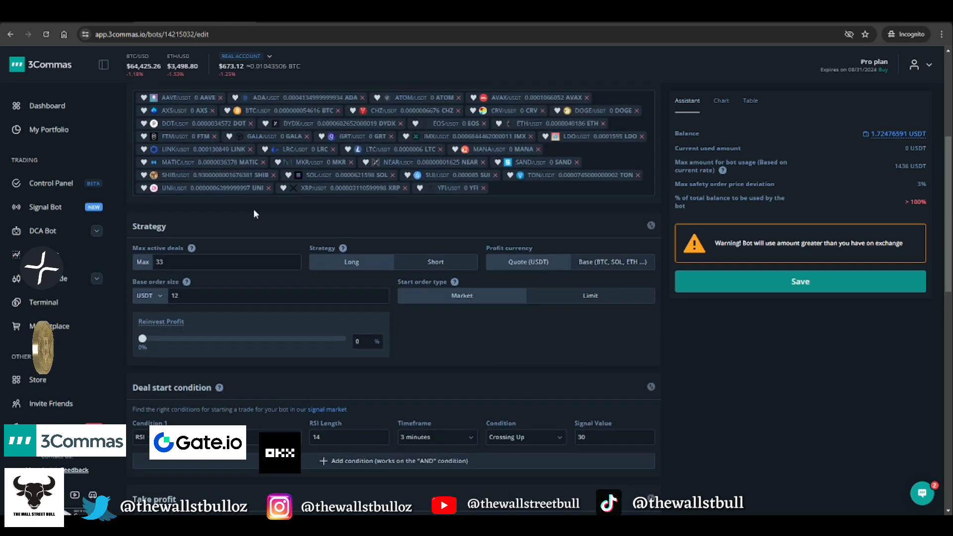
{"action": "scroll", "coordinate": [210, 194], "scroll_direction": "down", "scroll_amount": 2}
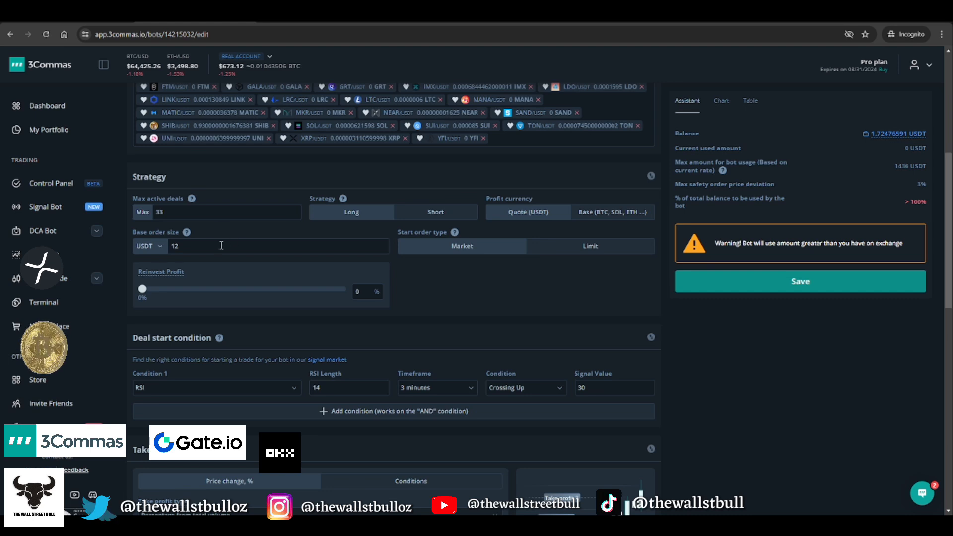
{"action": "scroll", "coordinate": [467, 292], "scroll_direction": "down", "scroll_amount": 1}
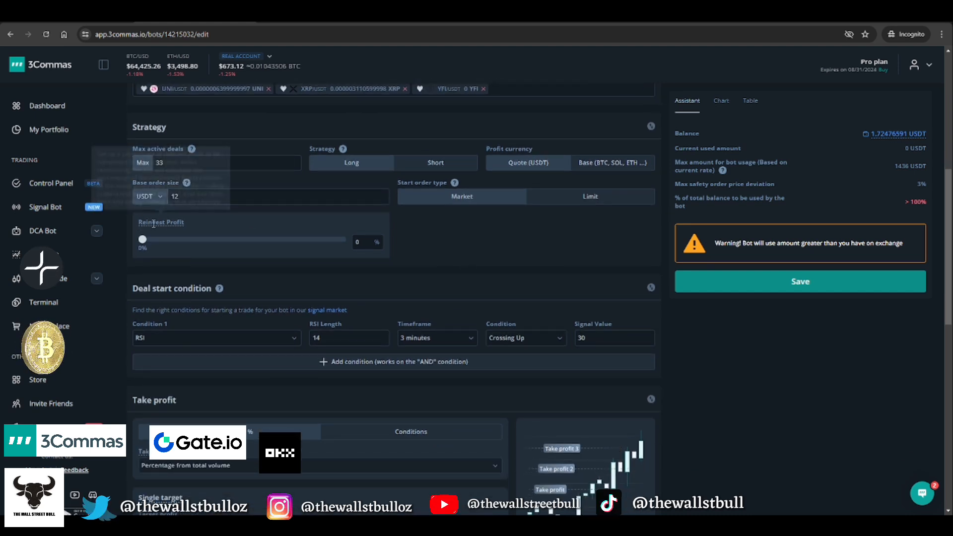
{"action": "mouse_move", "coordinate": [145, 246]}
{"action": "left_mouse_down"}
{"action": "mouse_move", "coordinate": [341, 248]}
{"action": "mouse_move", "coordinate": [137, 248]}
{"action": "left_mouse_up"}
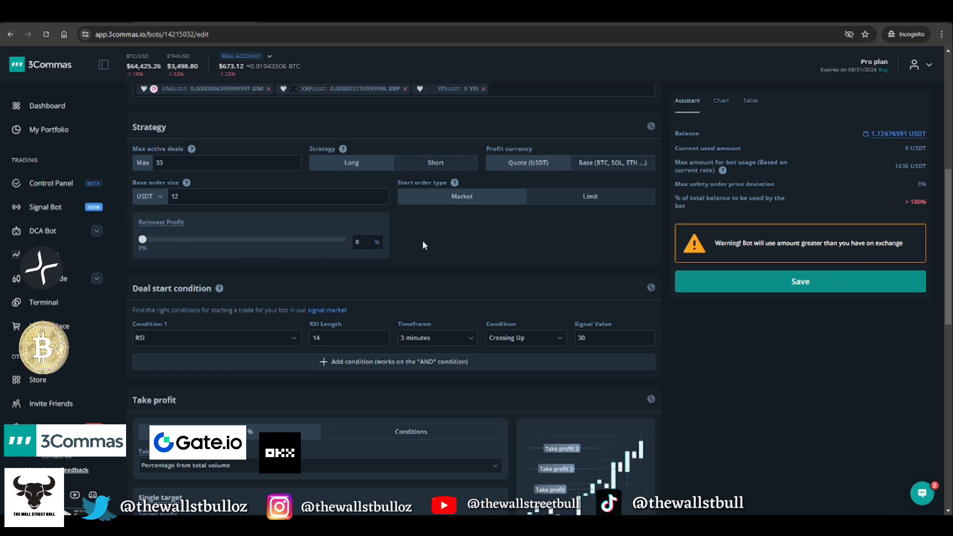
{"action": "scroll", "coordinate": [354, 195], "scroll_direction": "down", "scroll_amount": 2}
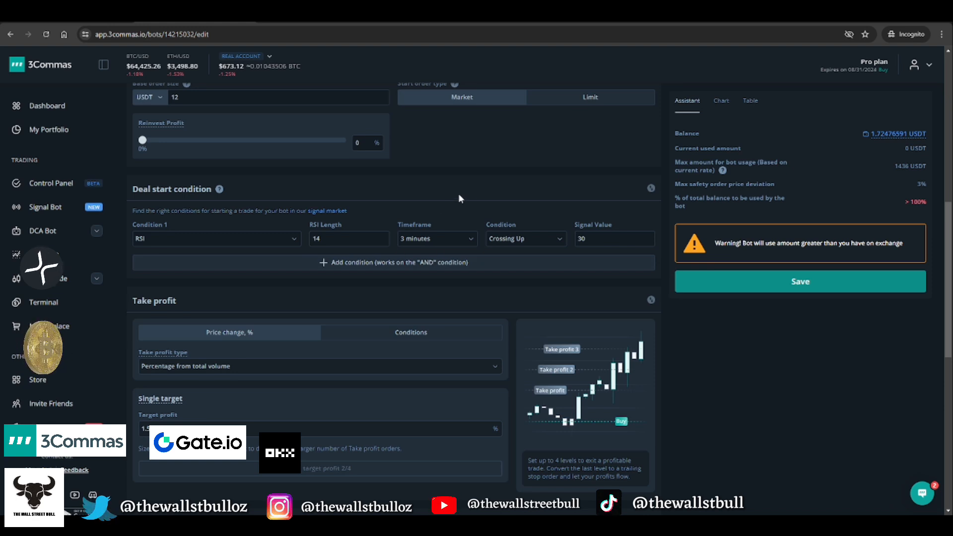
Try 15% as the single take profit target, and restore the target profit to 1.5%
{"action": "scroll", "coordinate": [278, 245], "scroll_direction": "down", "scroll_amount": 1}
{"action": "scroll", "coordinate": [208, 243], "scroll_direction": "down", "scroll_amount": 3}
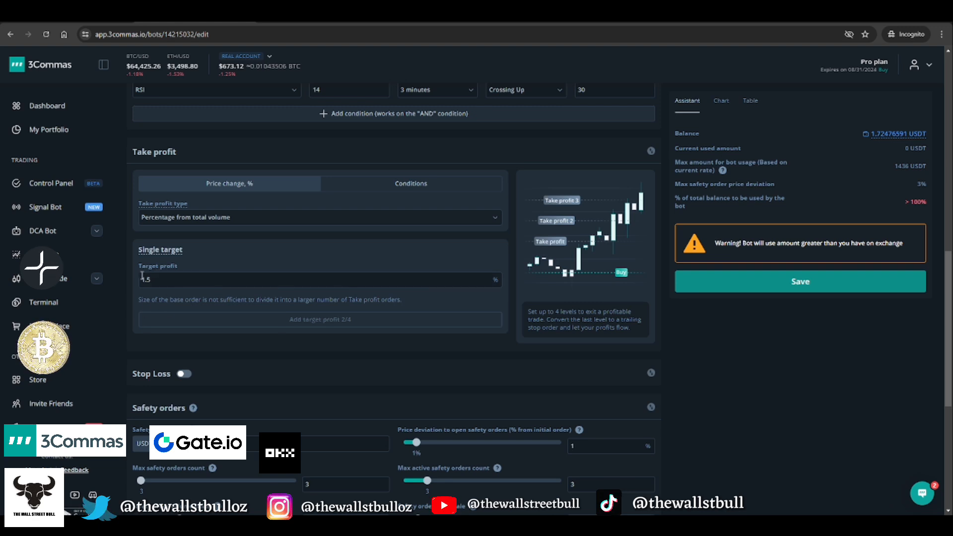
{"action": "left_click", "coordinate": [186, 279]}
{"action": "key", "text": "BackSpace"}
{"action": "key", "text": "BackSpace"}
{"action": "key", "text": "BackSpace"}
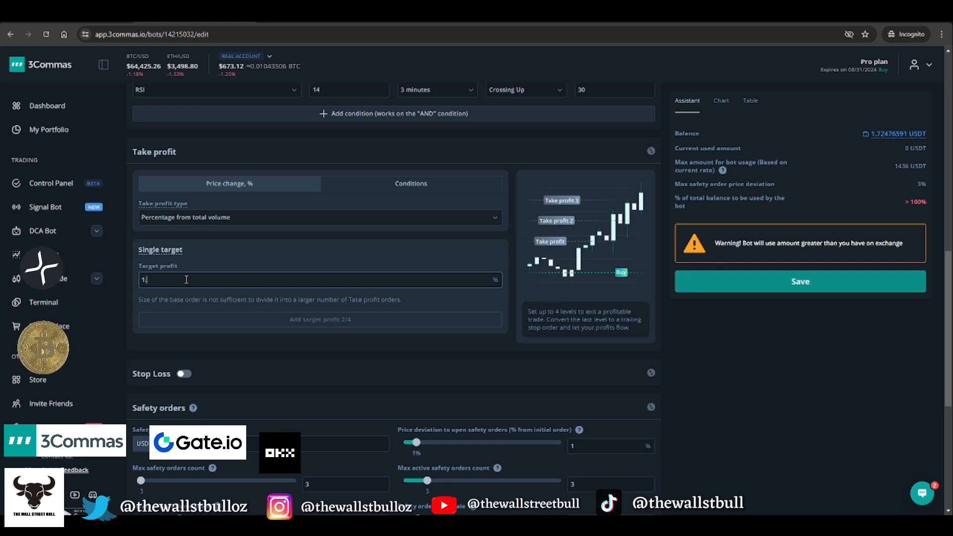
{"action": "type", "text": "15"}
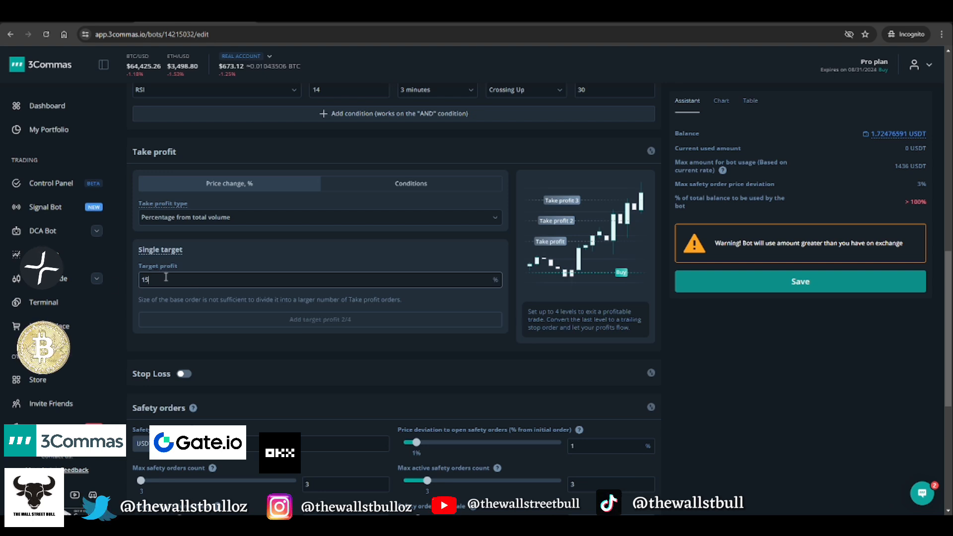
{"action": "key", "text": "BackSpace"}
{"action": "key", "text": "BackSpace"}
{"action": "type", "text": "1.5"}
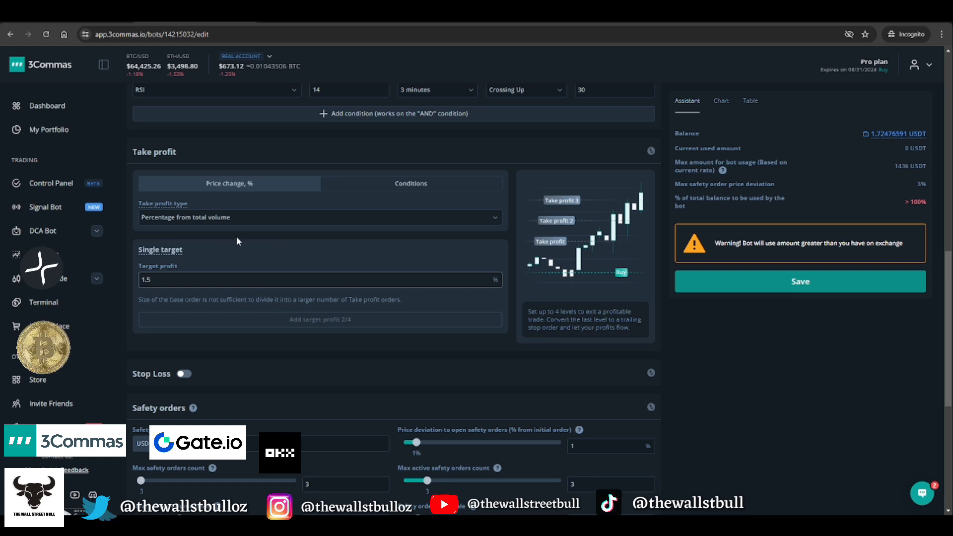
Turn on the stop loss to look at its settings, and turn it back off
{"action": "scroll", "coordinate": [223, 240], "scroll_direction": "down", "scroll_amount": 2}
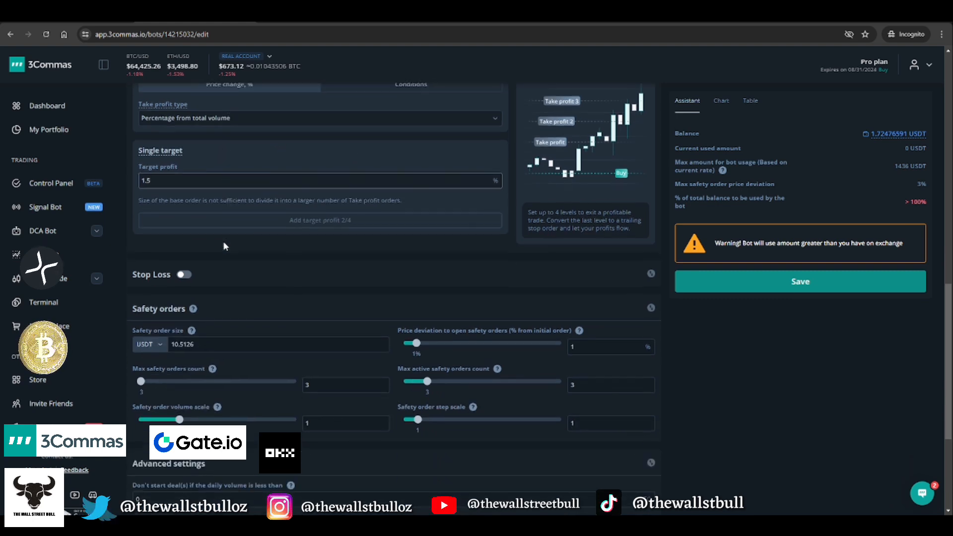
{"action": "left_click", "coordinate": [185, 278]}
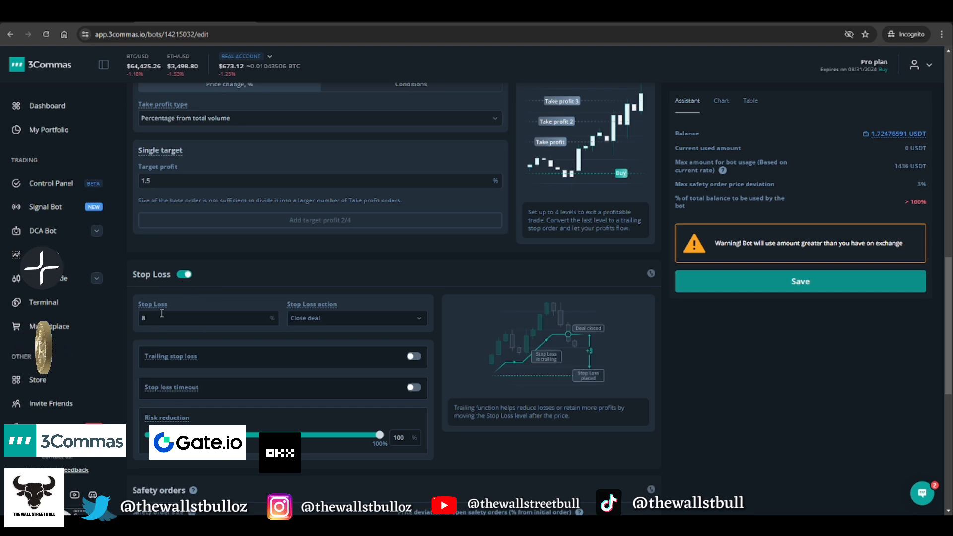
{"action": "left_click", "coordinate": [186, 276]}
Set the safety order size to 24 USDT
{"action": "scroll", "coordinate": [228, 266], "scroll_direction": "down", "scroll_amount": 2}
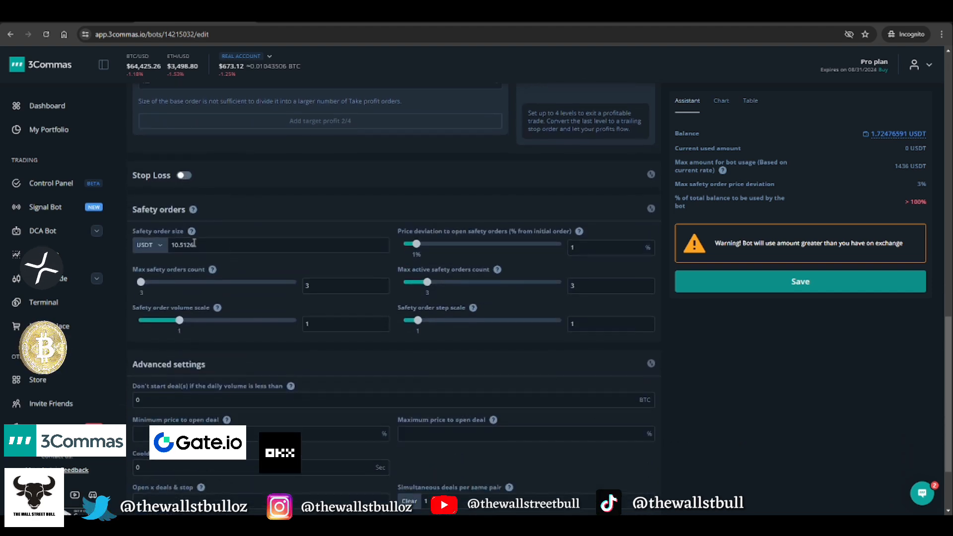
{"action": "left_click_drag", "start_coordinate": [212, 244], "coordinate": [163, 245]}
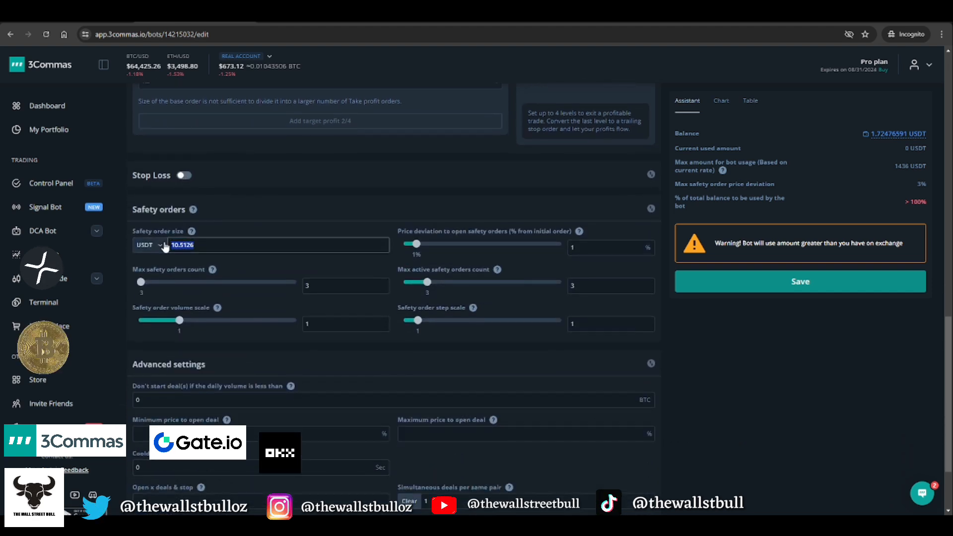
{"action": "left_click", "coordinate": [214, 247]}
{"action": "left_click_drag", "start_coordinate": [225, 242], "coordinate": [165, 247]}
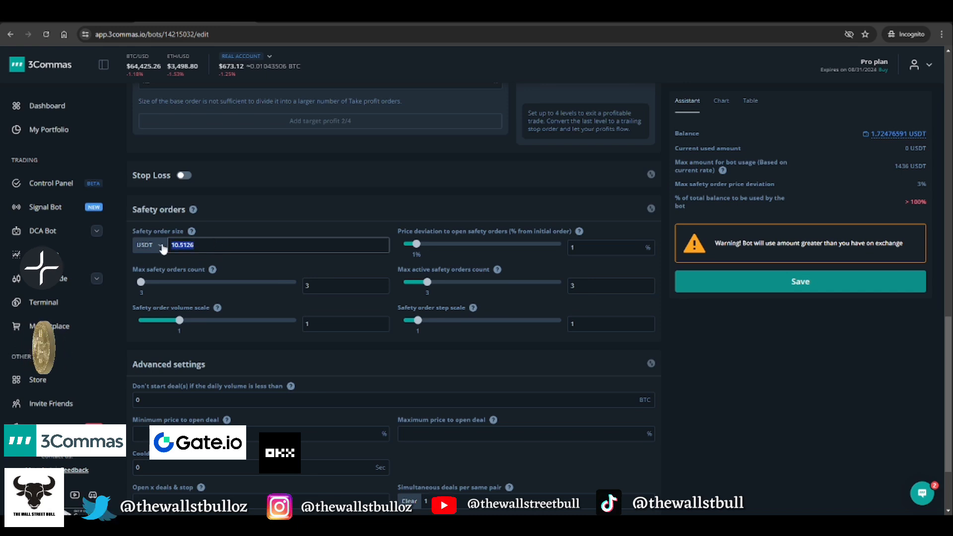
{"action": "type", "text": "24"}
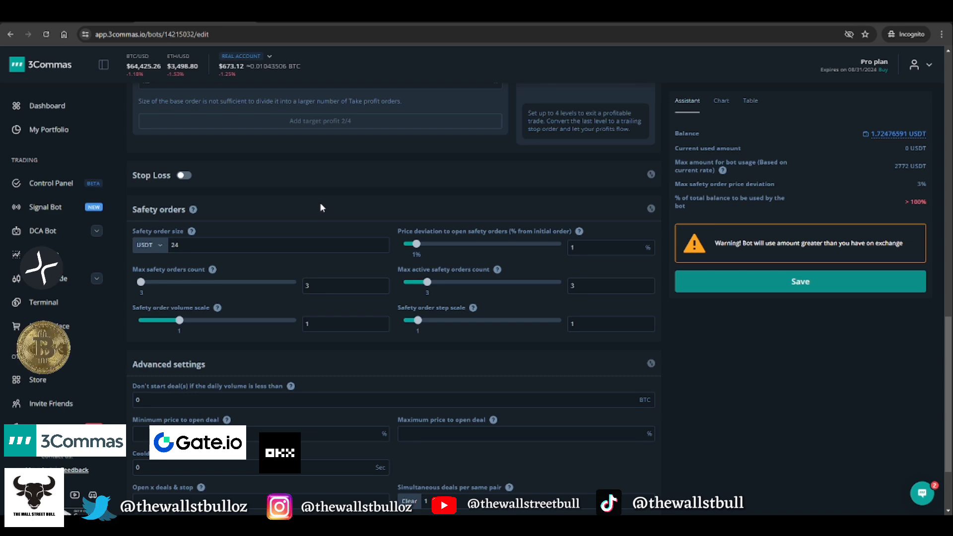
Recheck the base order and deal start settings, and set the price deviation to open safety orders to 2%
{"action": "scroll", "coordinate": [320, 206], "scroll_direction": "up", "scroll_amount": 10}
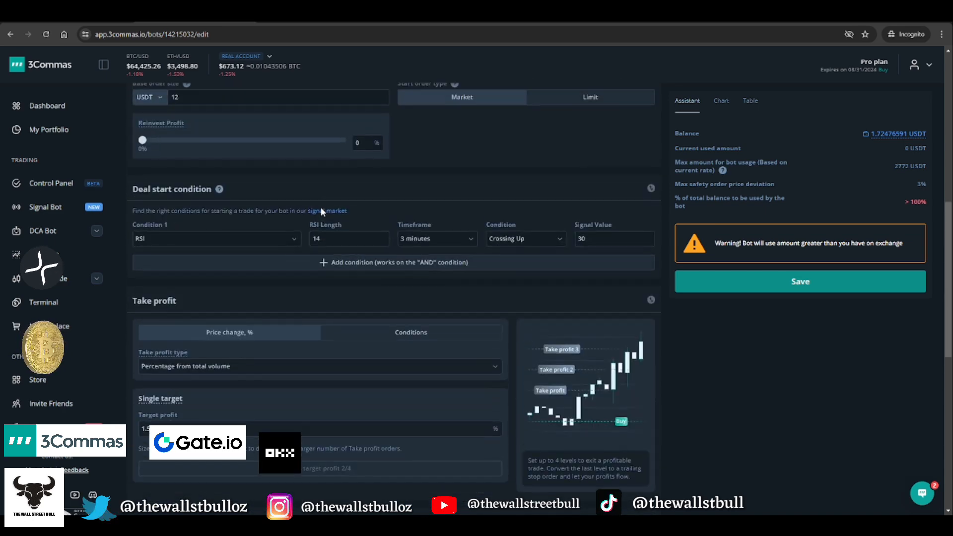
{"action": "scroll", "coordinate": [189, 162], "scroll_direction": "up", "scroll_amount": 3}
{"action": "scroll", "coordinate": [169, 224], "scroll_direction": "down", "scroll_amount": 12}
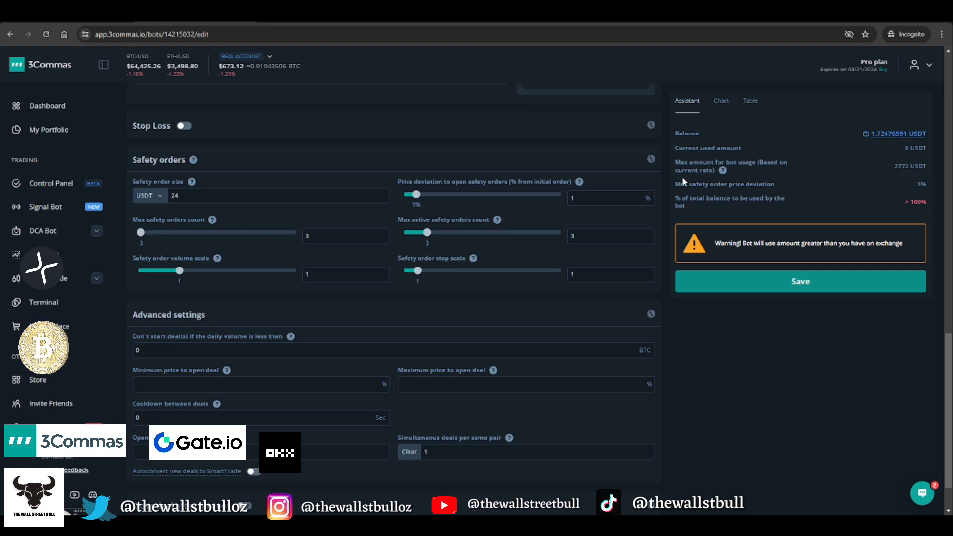
{"action": "left_click", "coordinate": [593, 202]}
{"action": "key", "text": "BackSpace"}
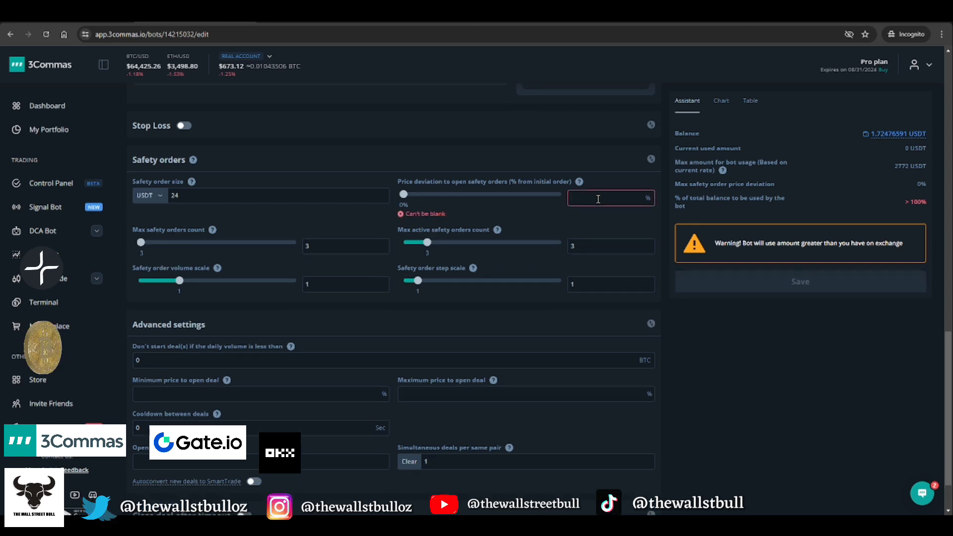
{"action": "type", "text": "2"}
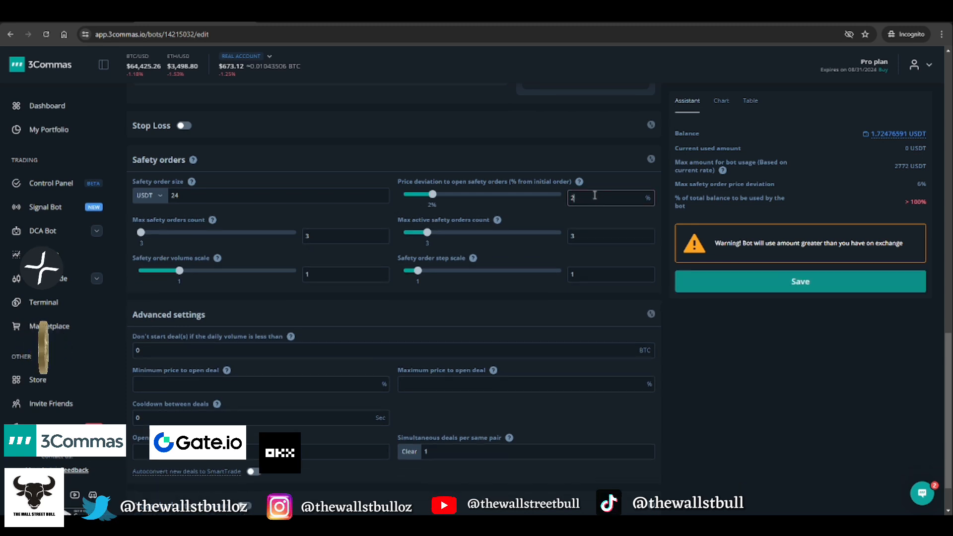
Set the max safety orders count to 30 and the max active safety orders count to 1
{"action": "left_click", "coordinate": [348, 236]}
{"action": "type", "text": "0"}
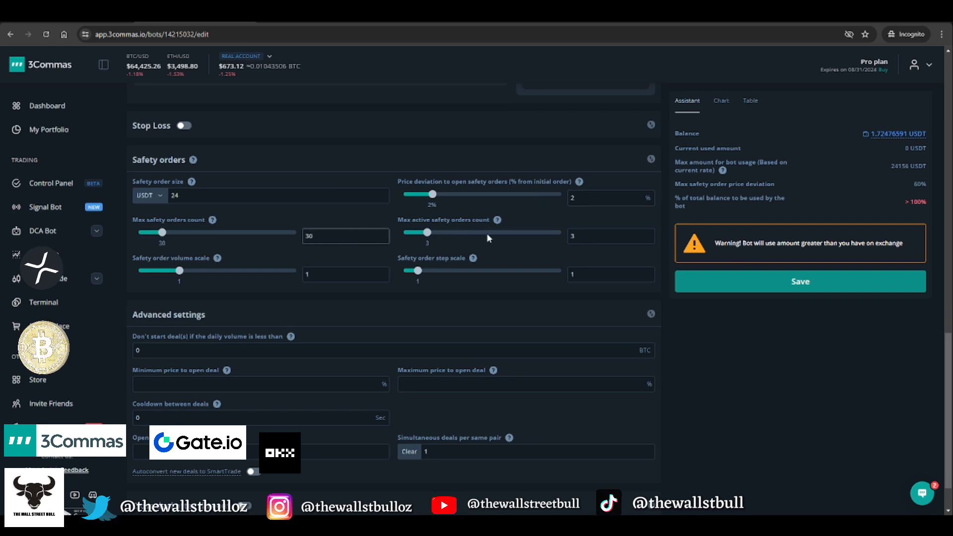
{"action": "left_click", "coordinate": [606, 235]}
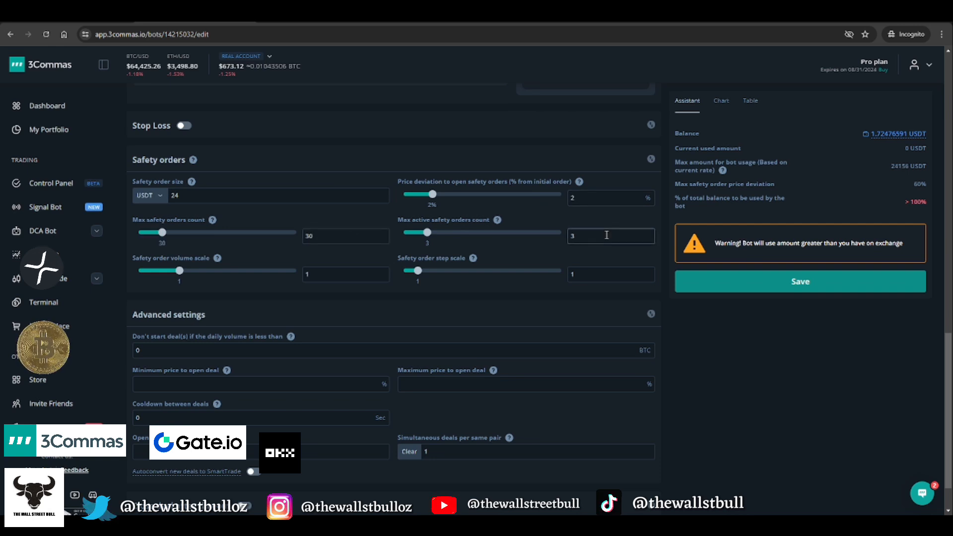
{"action": "key", "text": "BackSpace"}
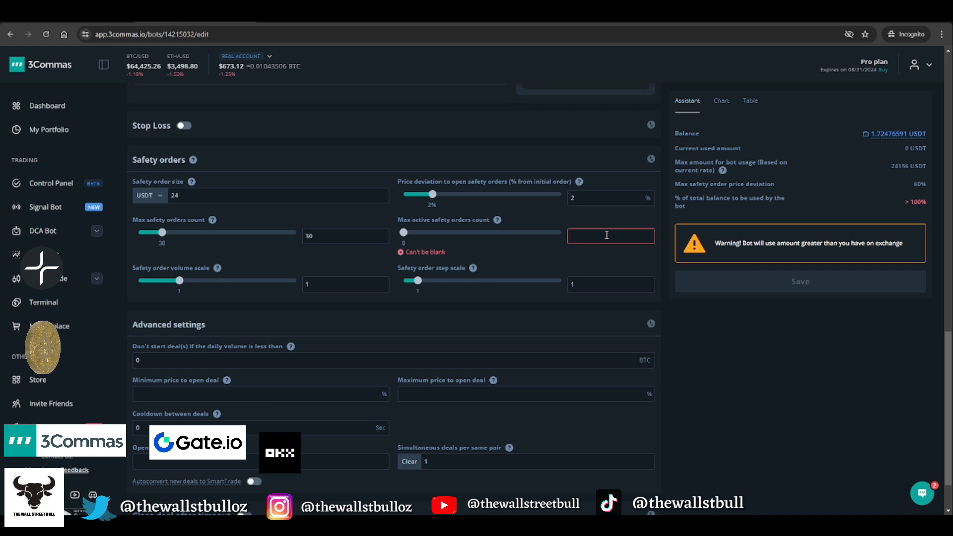
{"action": "type", "text": "1"}
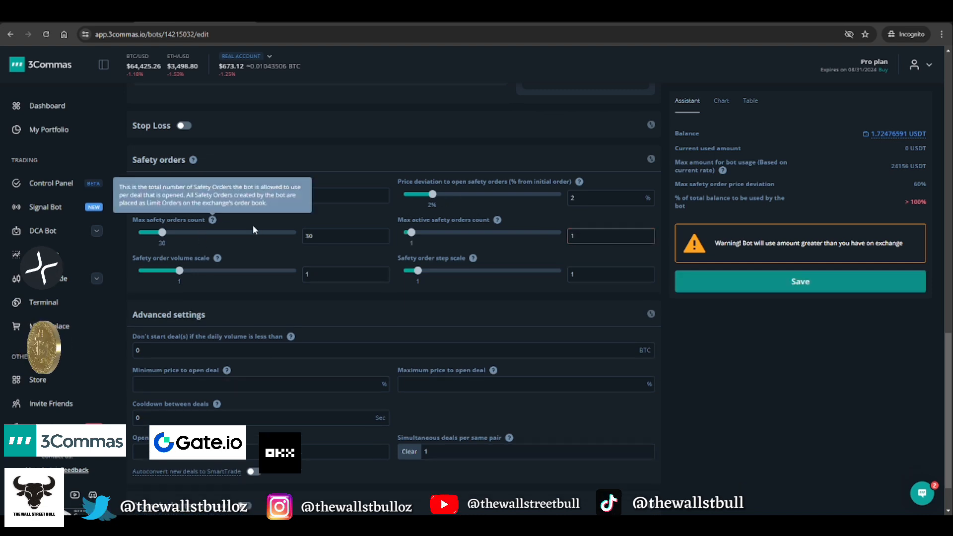
Try a max safety orders count of 5, restore it to 30, and check the max amount for bot usage
{"action": "left_click", "coordinate": [328, 238]}
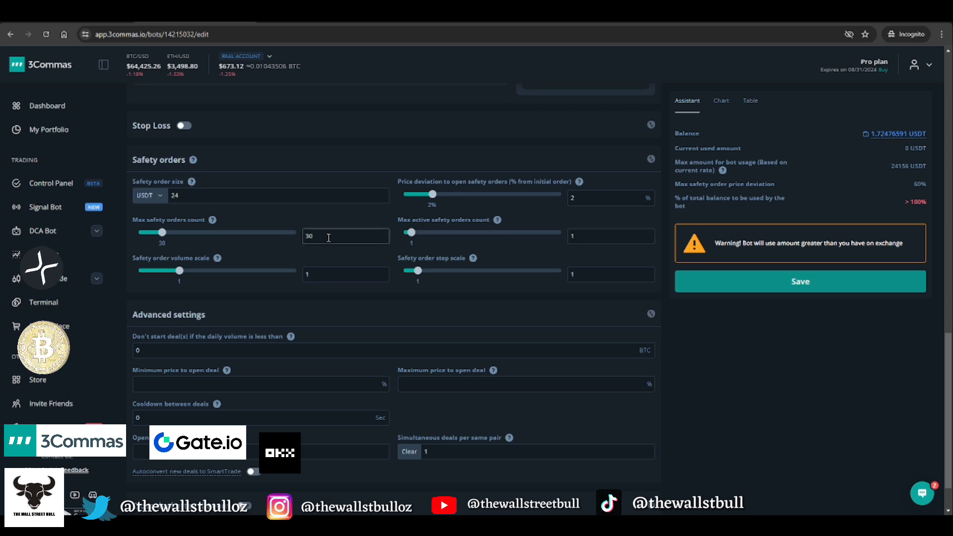
{"action": "key", "text": "BackSpace"}
{"action": "key", "text": "BackSpace"}
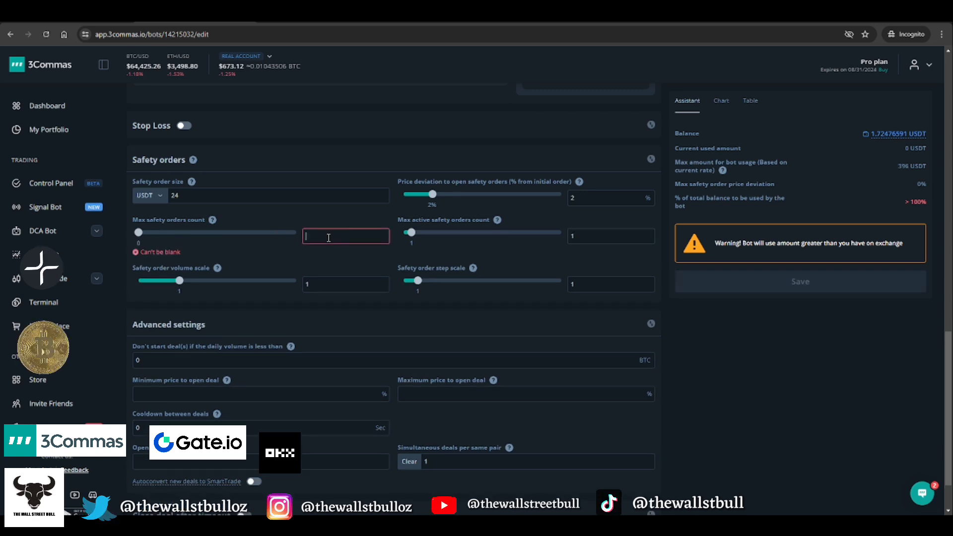
{"action": "type", "text": "5"}
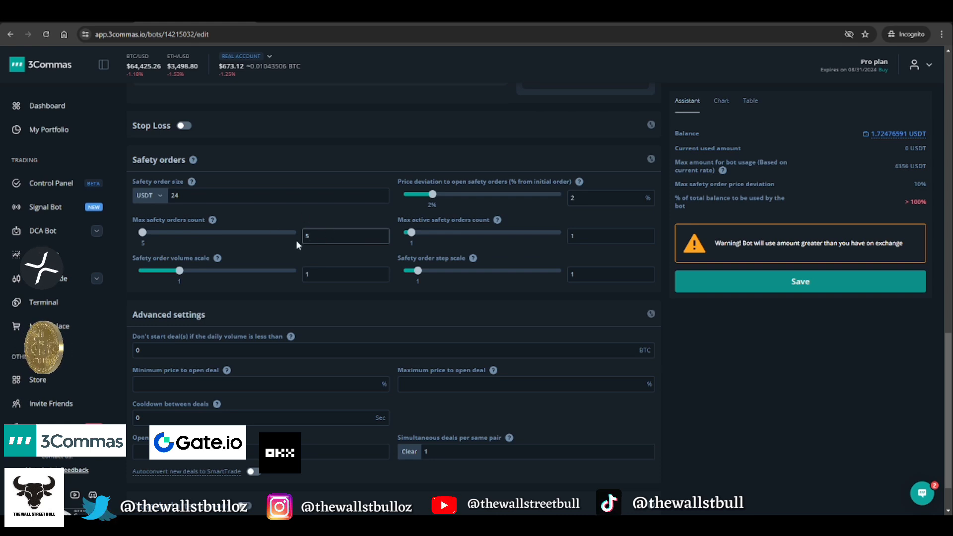
{"action": "key", "text": "BackSpace"}
{"action": "type", "text": "30"}
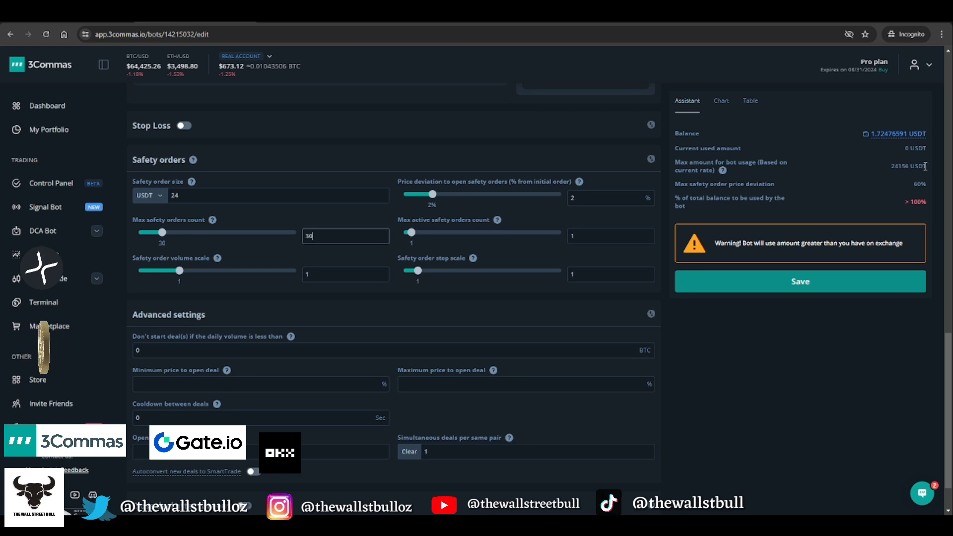
{"action": "left_click_drag", "start_coordinate": [925, 166], "coordinate": [890, 166]}
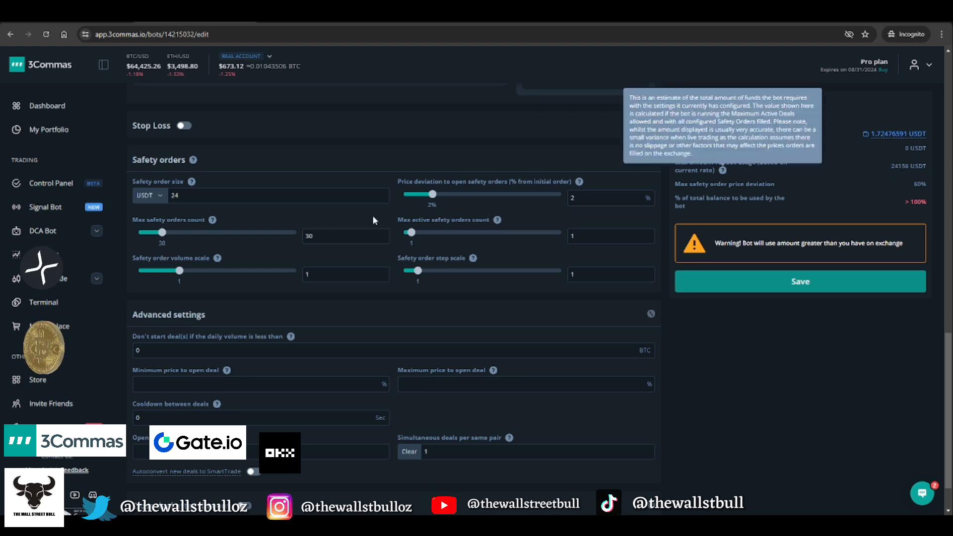
Try max safety orders counts of 10 and 5, and check the max safety order price deviation
{"action": "left_click", "coordinate": [323, 236]}
{"action": "key", "text": "BackSpace"}
{"action": "key", "text": "BackSpace"}
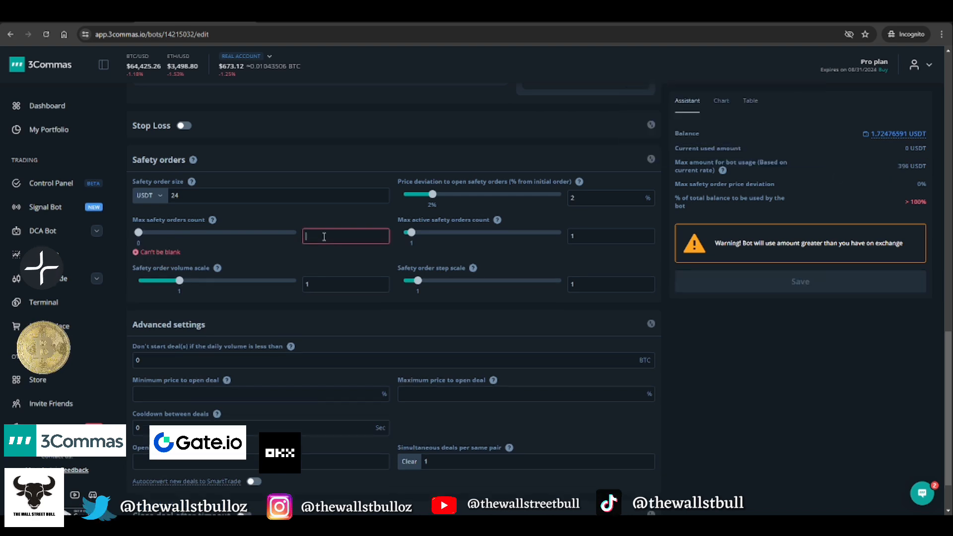
{"action": "type", "text": "10"}
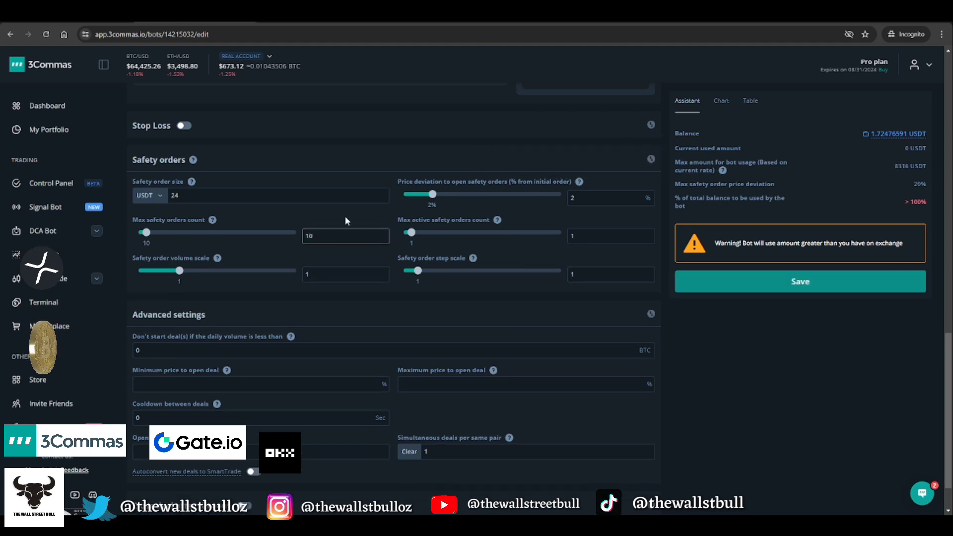
{"action": "key", "text": "BackSpace"}
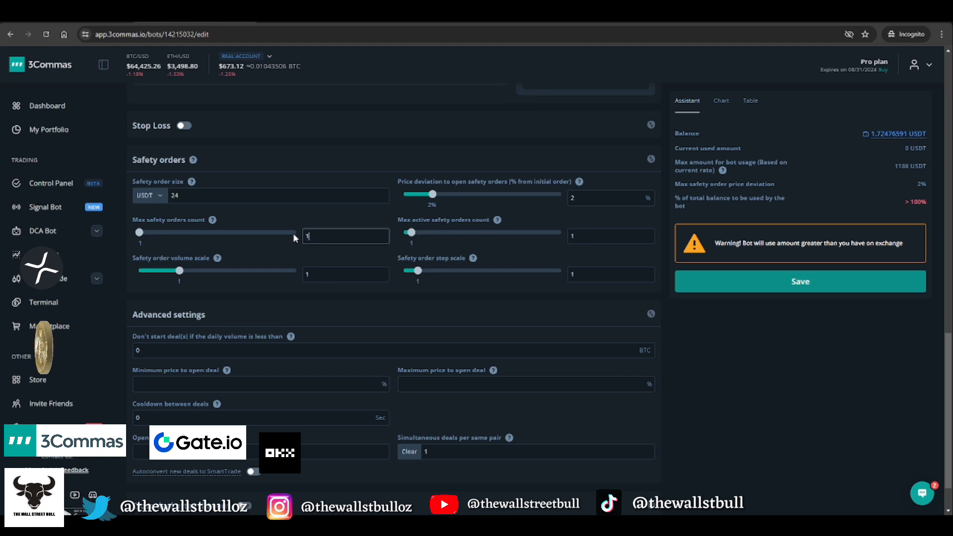
{"action": "key", "text": "BackSpace"}
{"action": "type", "text": "5"}
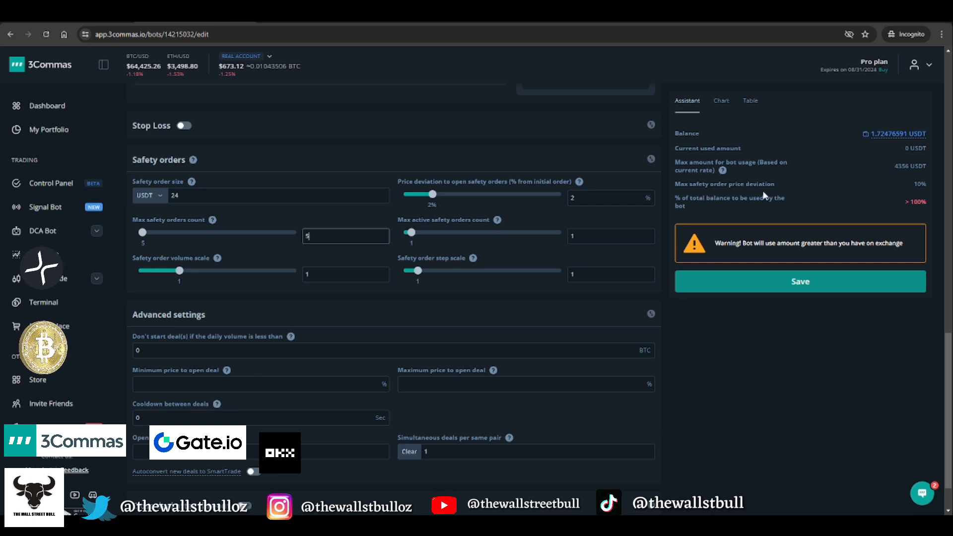
{"action": "left_click_drag", "start_coordinate": [927, 184], "coordinate": [914, 184]}
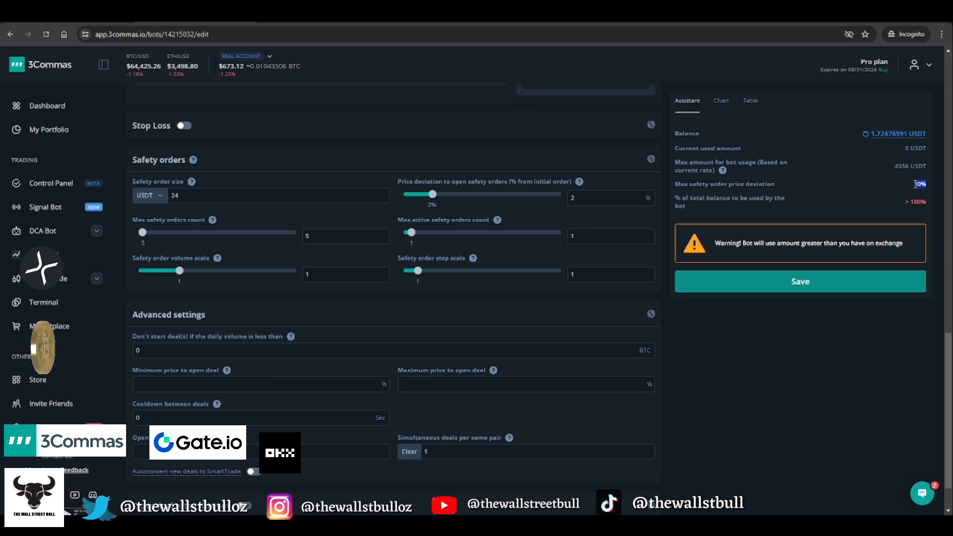
Set the max safety orders count back to 30 and review the bot's usage amount and price deviation
{"action": "left_click", "coordinate": [323, 235]}
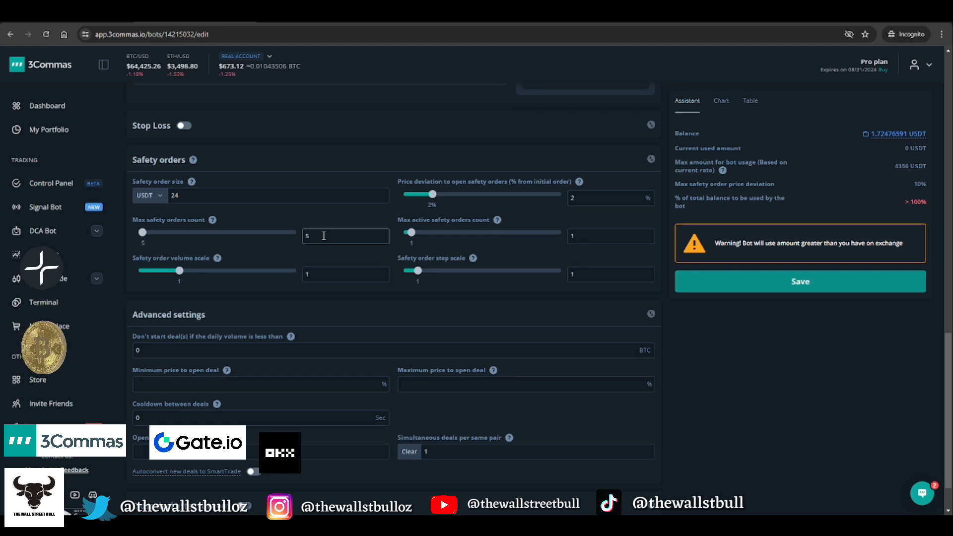
{"action": "key", "text": "BackSpace"}
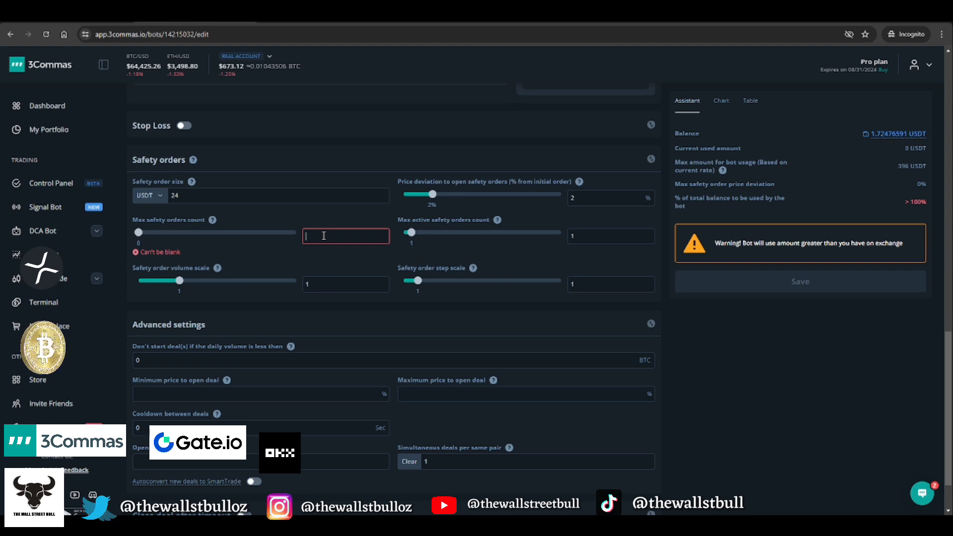
{"action": "type", "text": "30"}
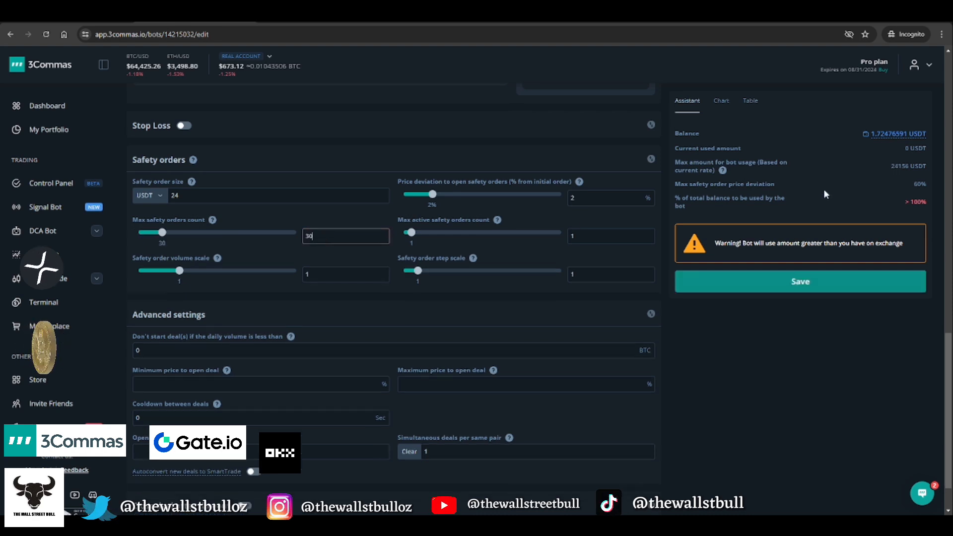
{"action": "left_click", "coordinate": [931, 184]}
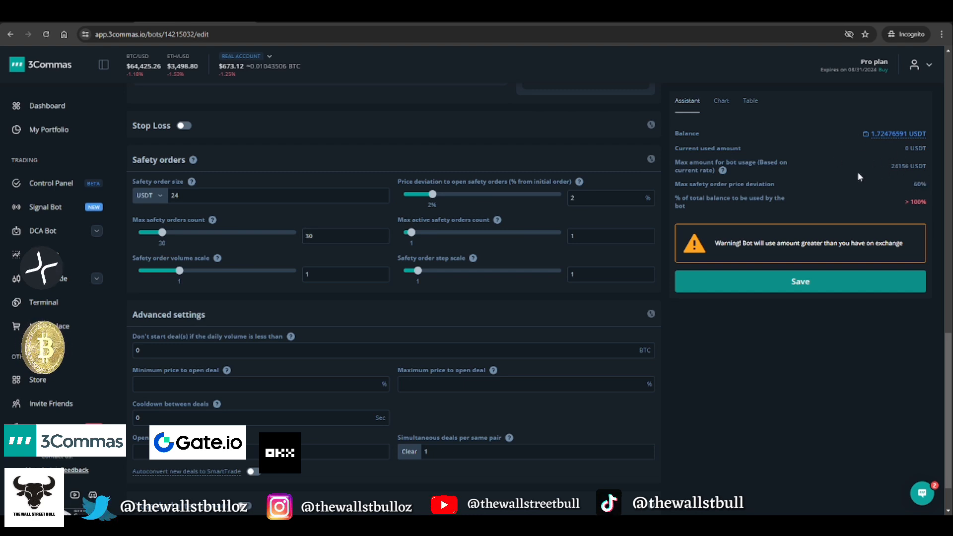
{"action": "scroll", "coordinate": [859, 176], "scroll_direction": "up", "scroll_amount": 1}
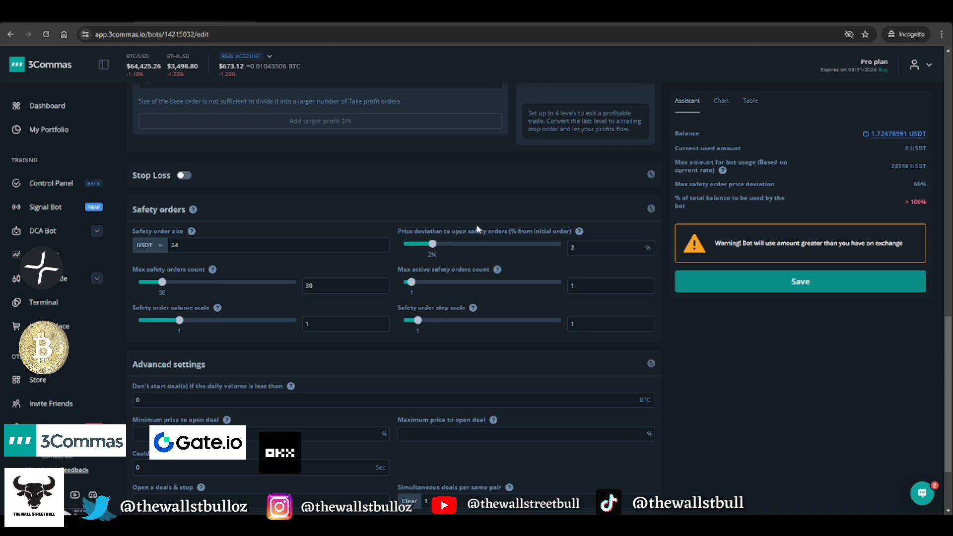
{"action": "scroll", "coordinate": [457, 202], "scroll_direction": "down", "scroll_amount": 2}
{"action": "scroll", "coordinate": [444, 267], "scroll_direction": "up", "scroll_amount": 2}
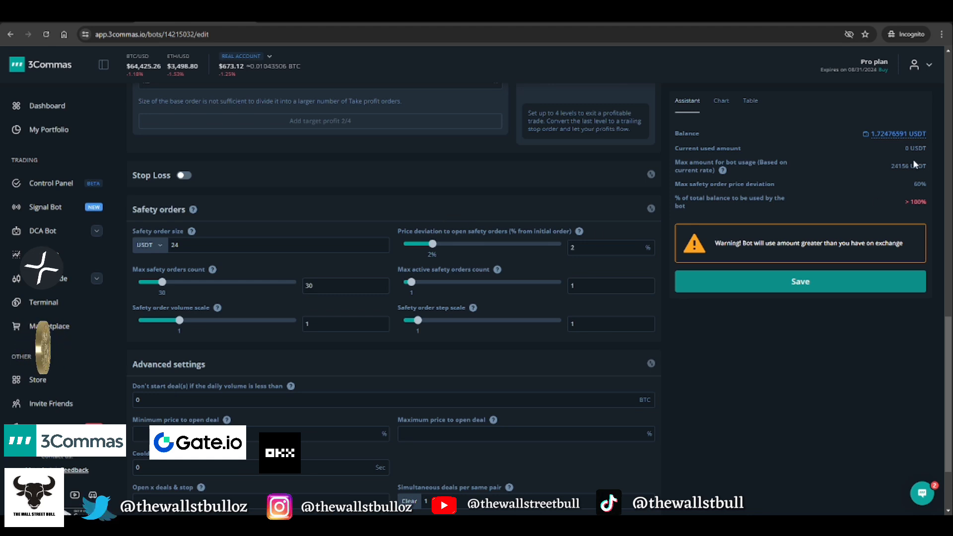
{"action": "scroll", "coordinate": [326, 198], "scroll_direction": "down", "scroll_amount": 2}
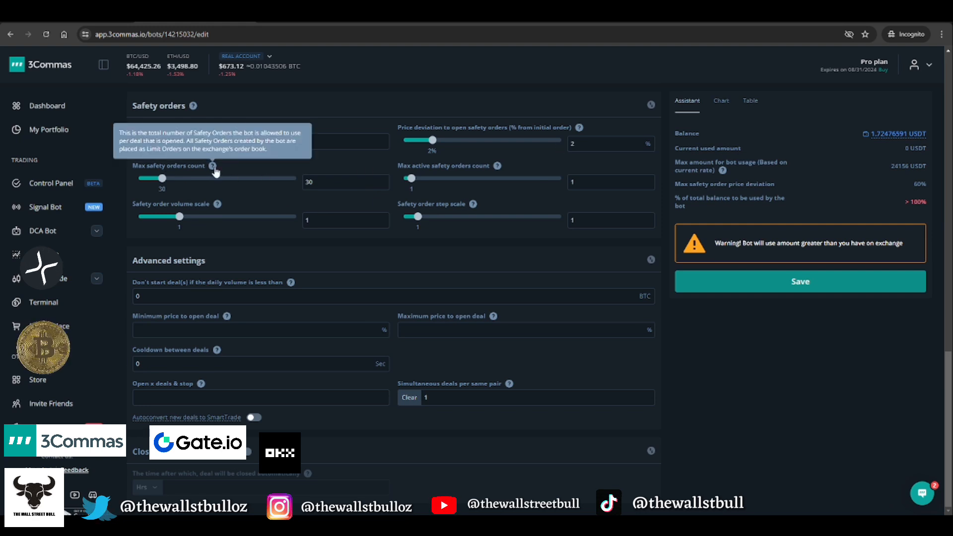
Try a max active safety orders count of 30, then restore it to 1
{"action": "left_click", "coordinate": [313, 182]}
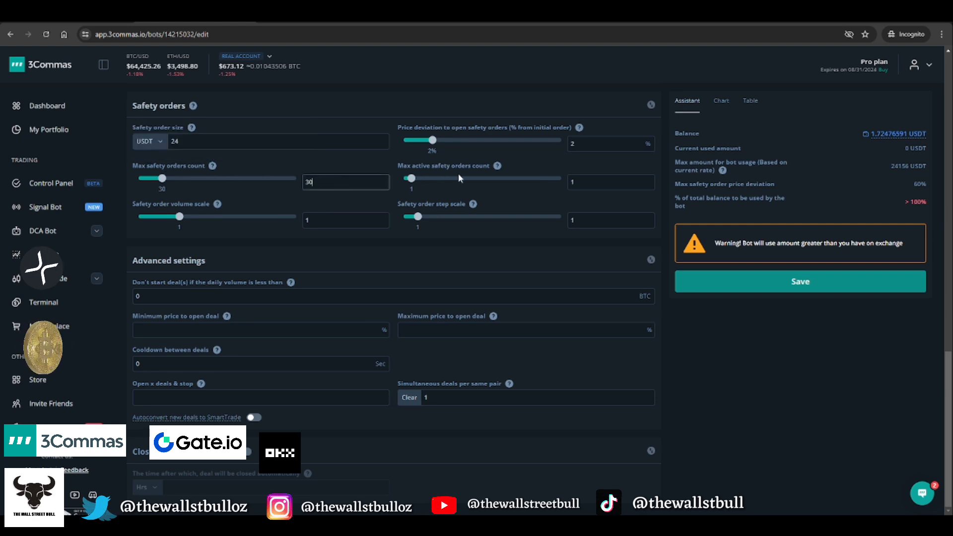
{"action": "left_click", "coordinate": [598, 182]}
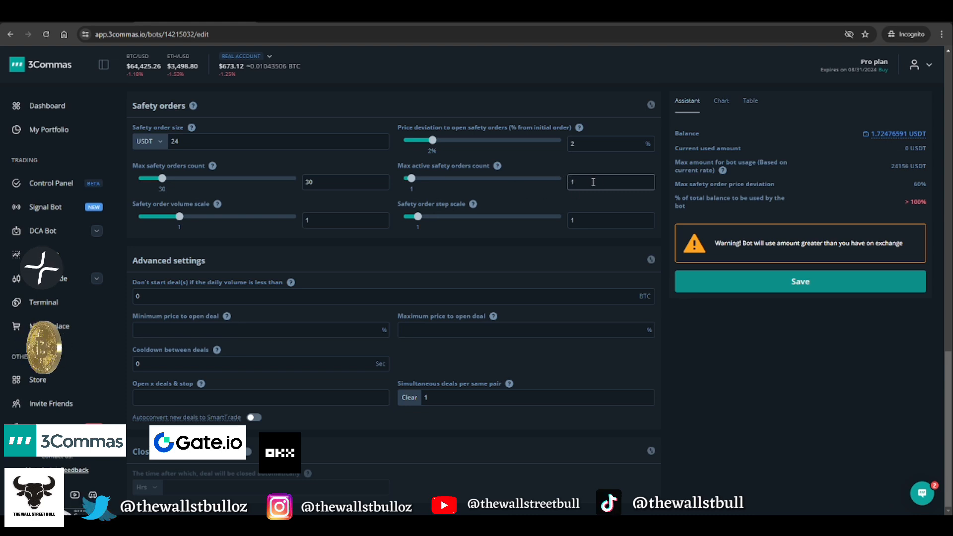
{"action": "key", "text": "BackSpace"}
{"action": "type", "text": "30"}
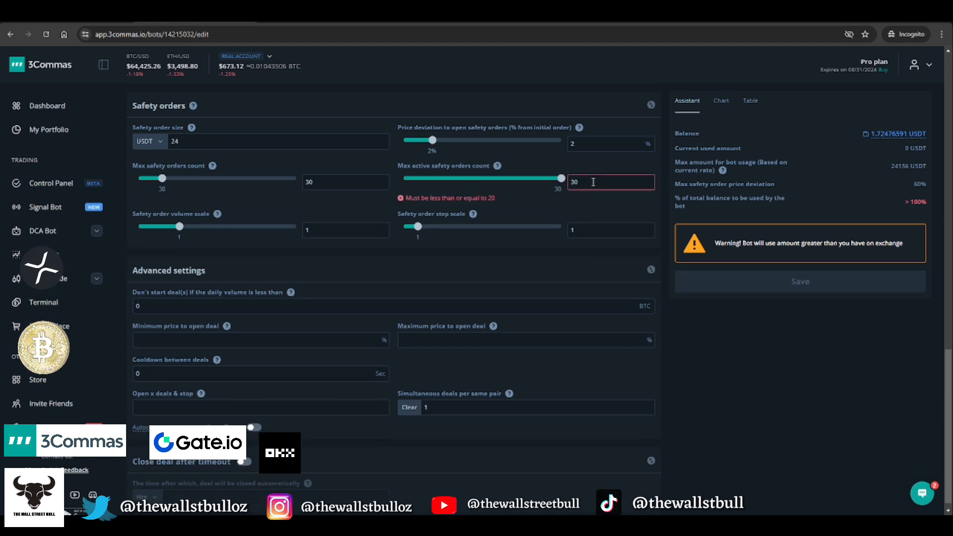
{"action": "key", "text": "BackSpace"}
{"action": "key", "text": "BackSpace"}
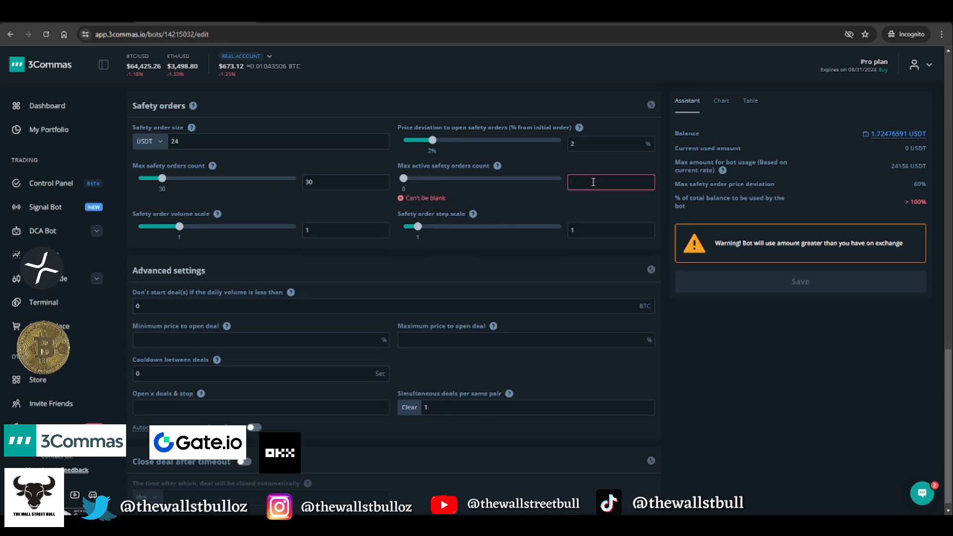
{"action": "type", "text": "1"}
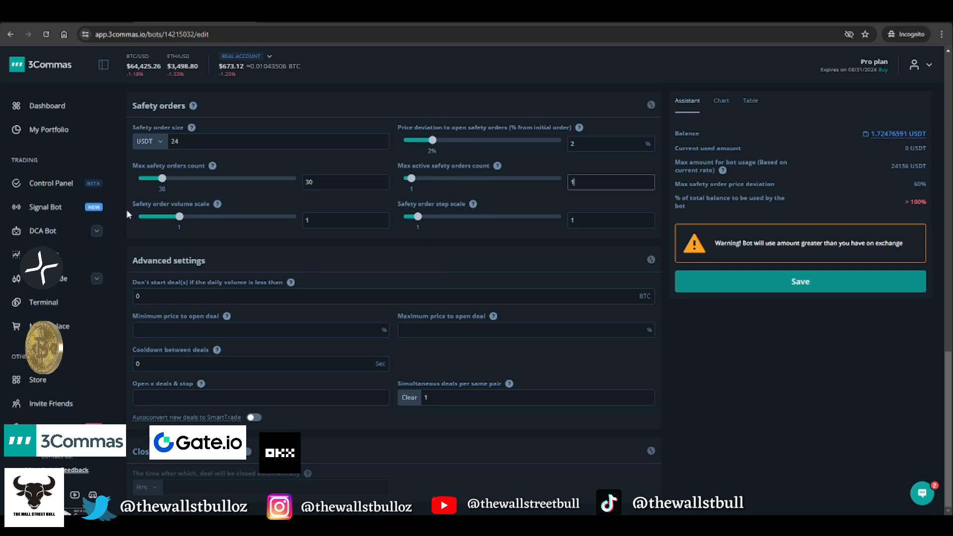
Set the safety order volume scale to 1.05
{"action": "left_click", "coordinate": [311, 225]}
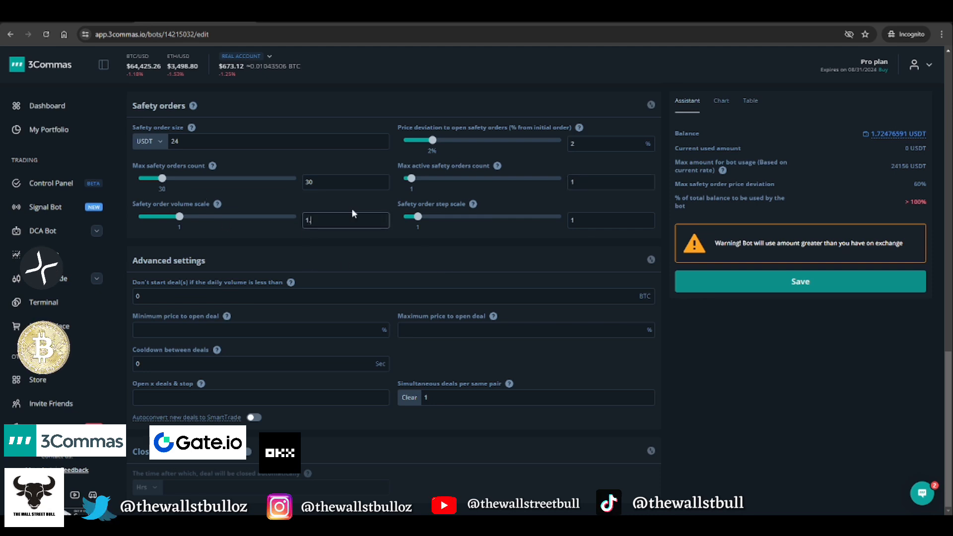
{"action": "type", "text": ".05"}
{"action": "left_click", "coordinate": [523, 248]}
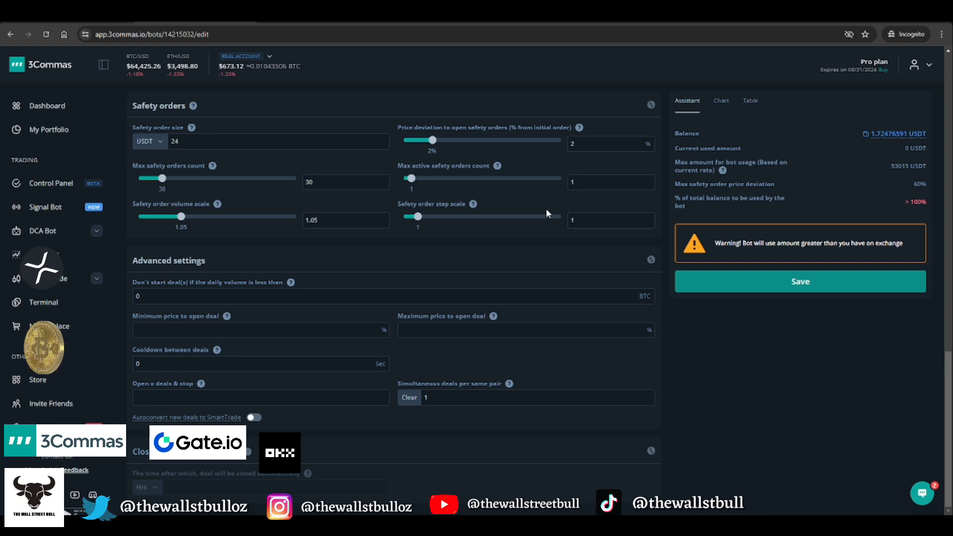
Examine the used-amount chart and the table of volume, average price and target profit for each safety order
{"action": "scroll", "coordinate": [547, 212], "scroll_direction": "up", "scroll_amount": 1}
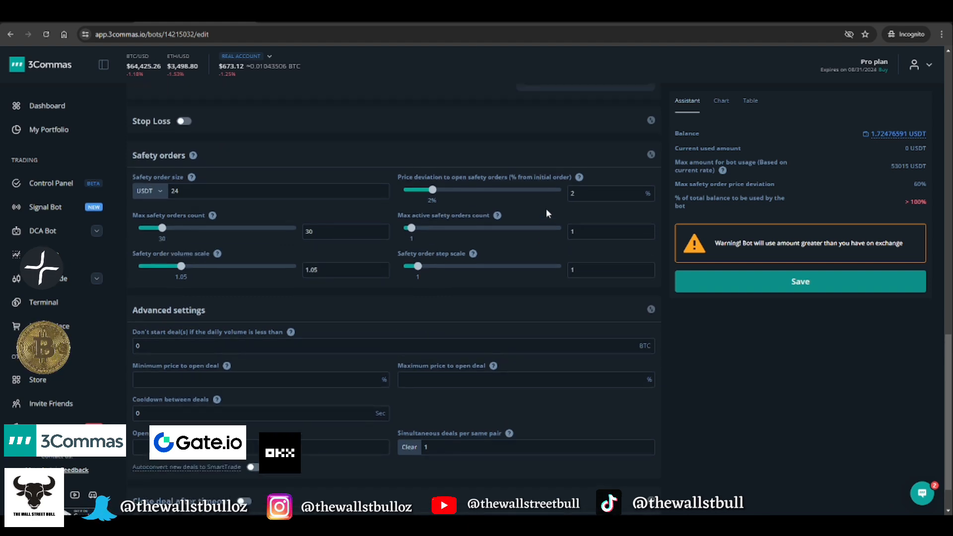
{"action": "left_click", "coordinate": [722, 102]}
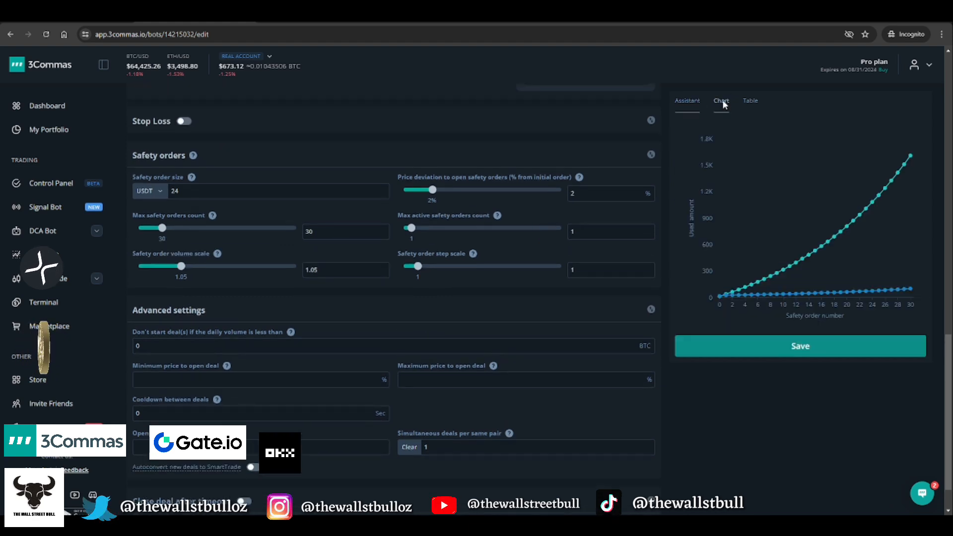
{"action": "left_click", "coordinate": [748, 101]}
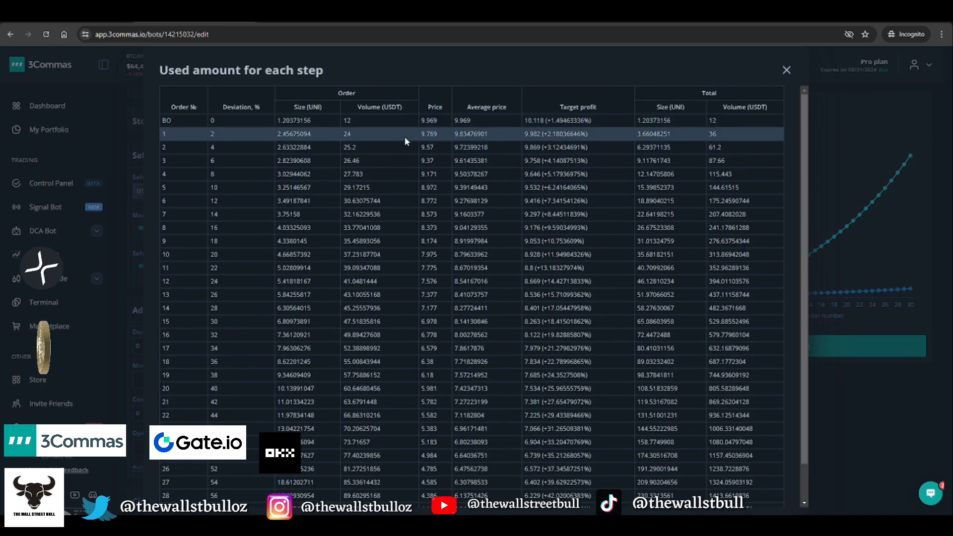
{"action": "scroll", "coordinate": [404, 135], "scroll_direction": "down", "scroll_amount": 1}
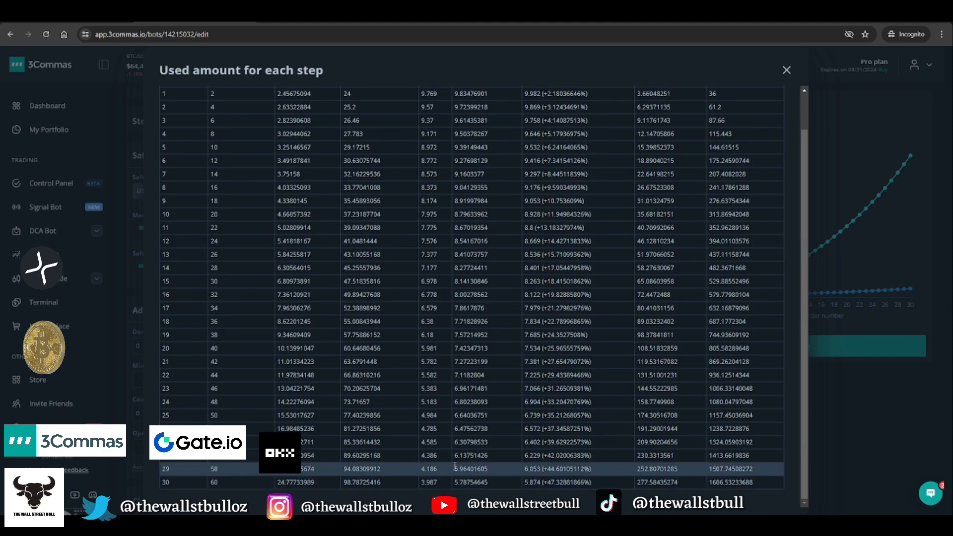
{"action": "scroll", "coordinate": [394, 325], "scroll_direction": "up", "scroll_amount": 1}
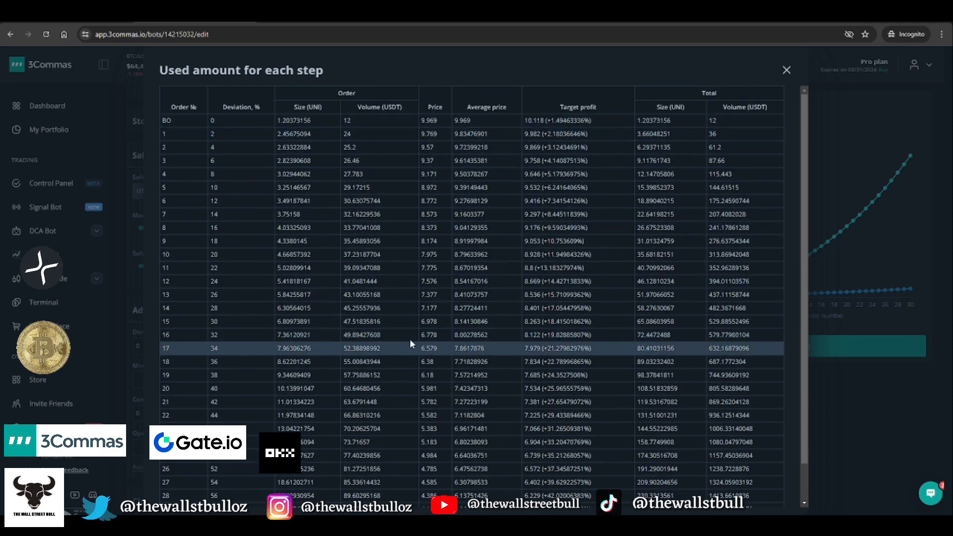
{"action": "scroll", "coordinate": [412, 337], "scroll_direction": "down", "scroll_amount": 1}
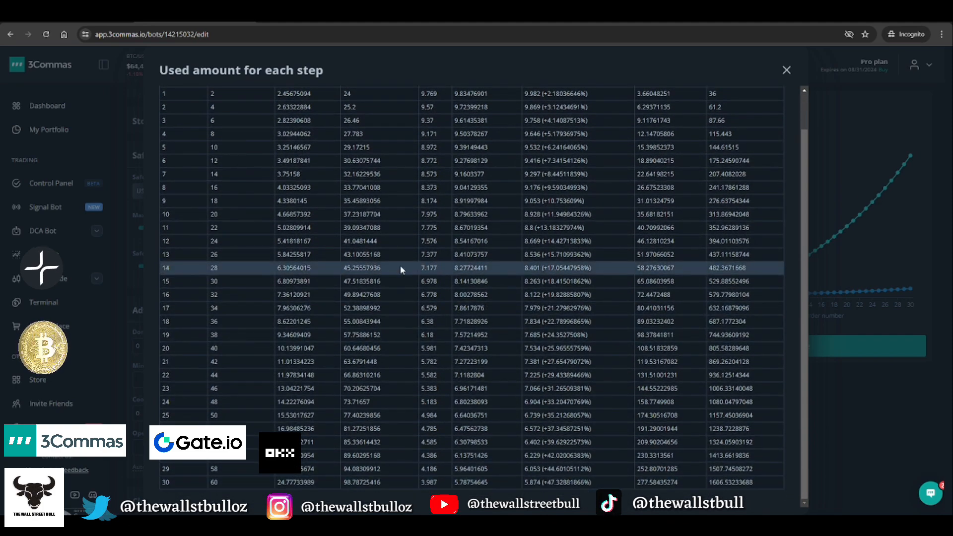
{"action": "scroll", "coordinate": [400, 265], "scroll_direction": "up", "scroll_amount": 1}
{"action": "left_click", "coordinate": [786, 72]}
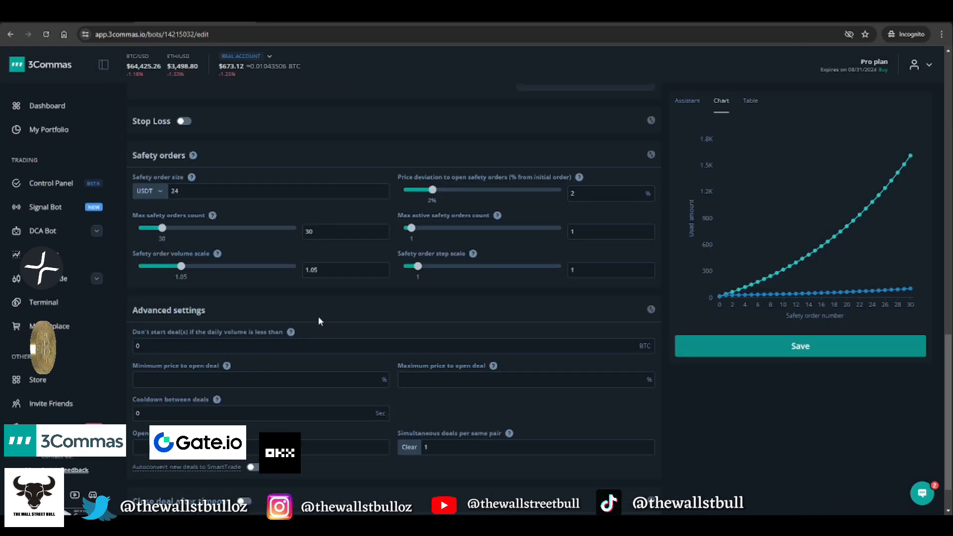
Set the cooldown between deals to 120 seconds in the advanced settings
{"action": "scroll", "coordinate": [308, 323], "scroll_direction": "down", "scroll_amount": 1}
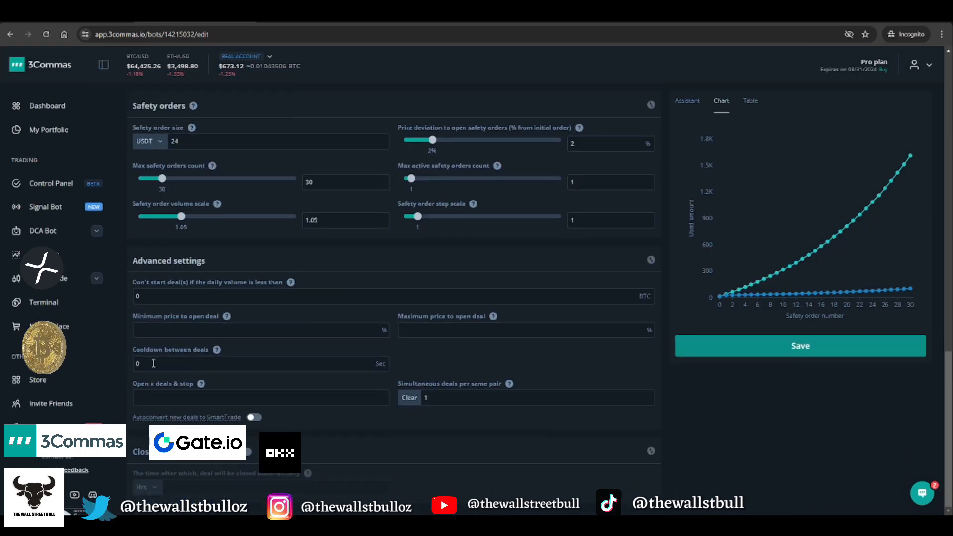
{"action": "left_click", "coordinate": [212, 367]}
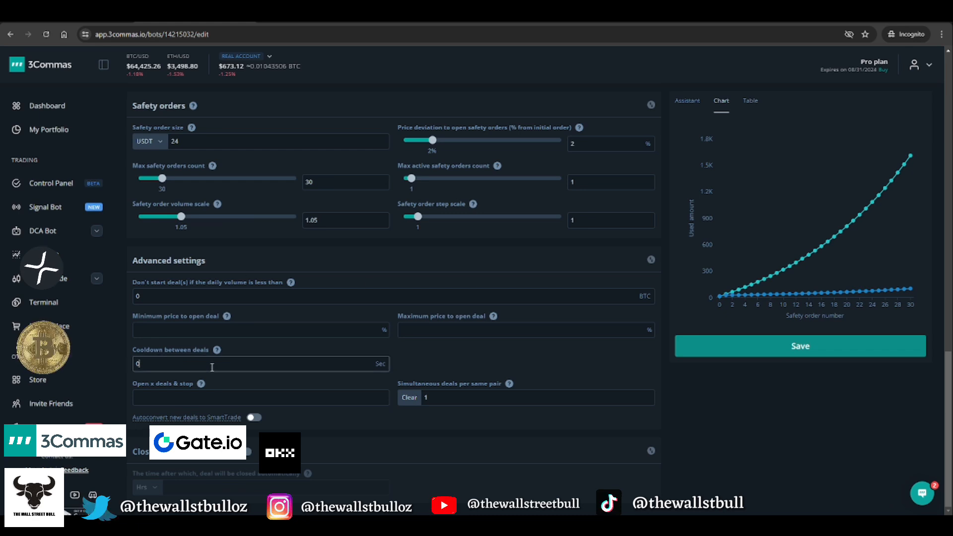
{"action": "key", "text": "BackSpace"}
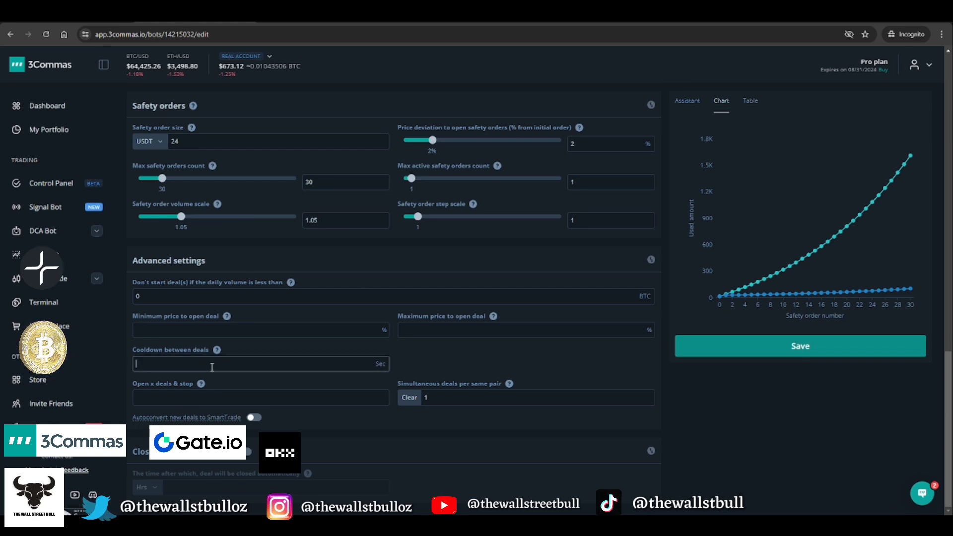
{"action": "type", "text": "120"}
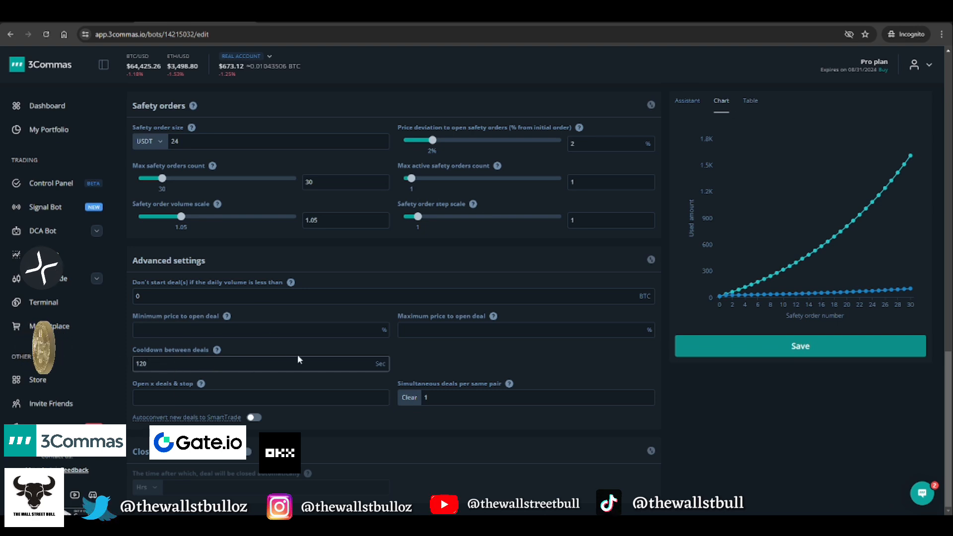
{"action": "left_click", "coordinate": [419, 361]}
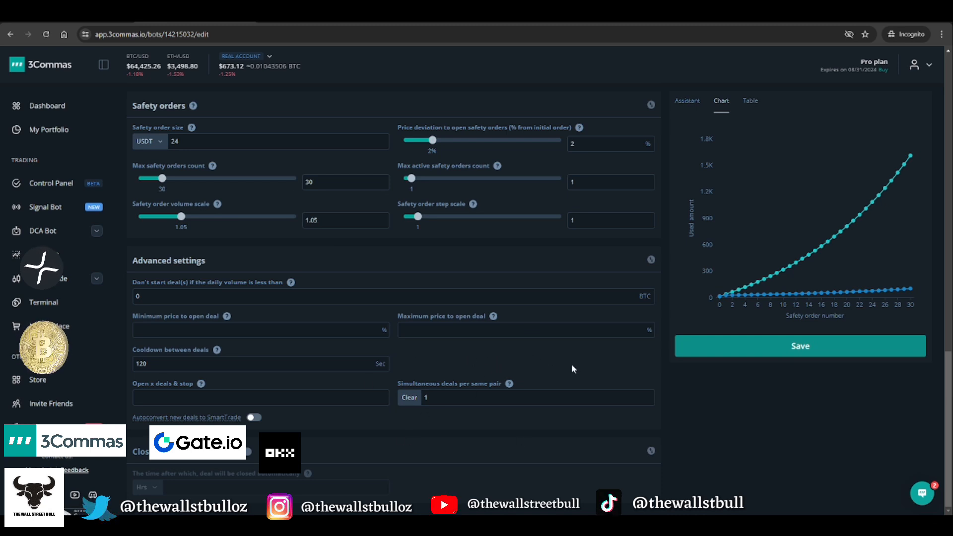
Review the bot's settings and usage summary, and save the edited bot
{"action": "scroll", "coordinate": [570, 366], "scroll_direction": "up", "scroll_amount": 2}
{"action": "scroll", "coordinate": [568, 368], "scroll_direction": "down", "scroll_amount": 2}
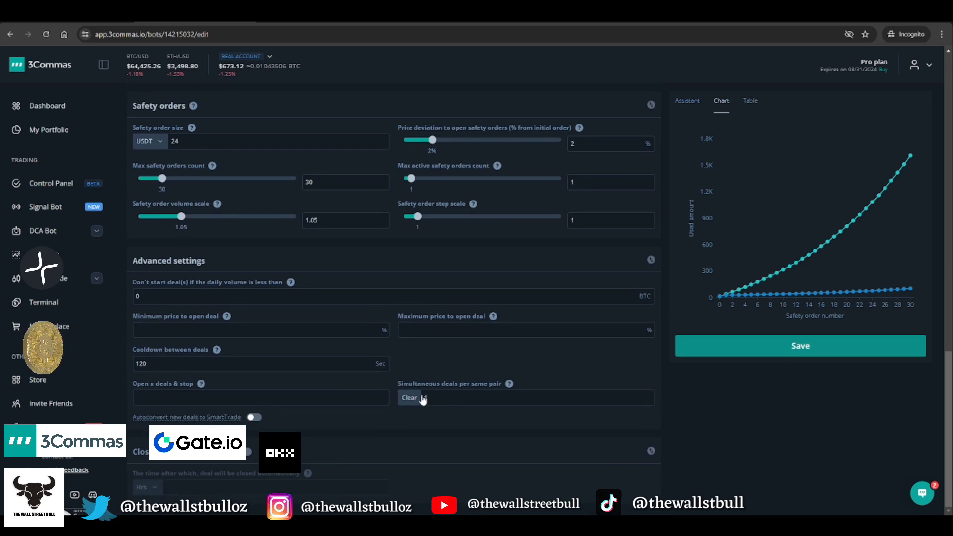
{"action": "scroll", "coordinate": [652, 252], "scroll_direction": "up", "scroll_amount": 4}
{"action": "scroll", "coordinate": [653, 252], "scroll_direction": "up", "scroll_amount": 1}
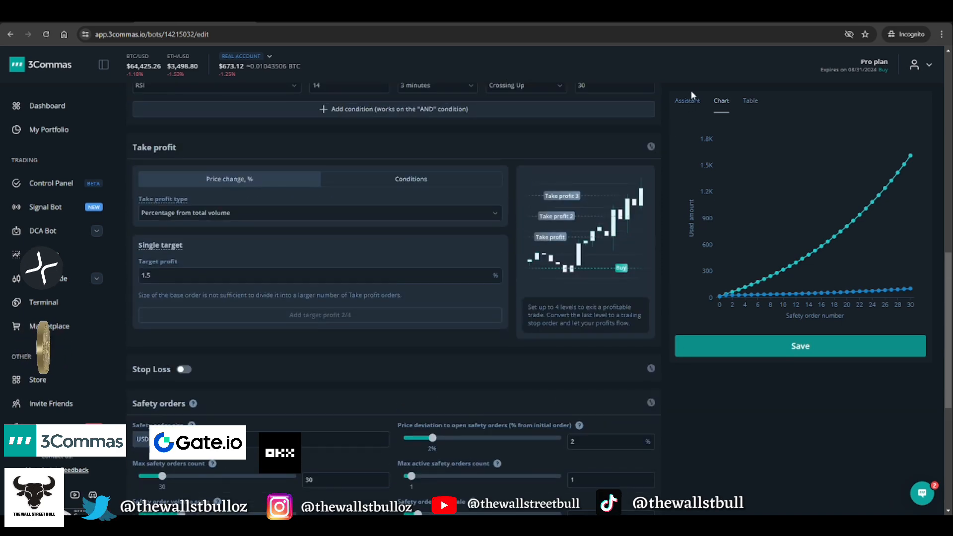
{"action": "left_click", "coordinate": [687, 99]}
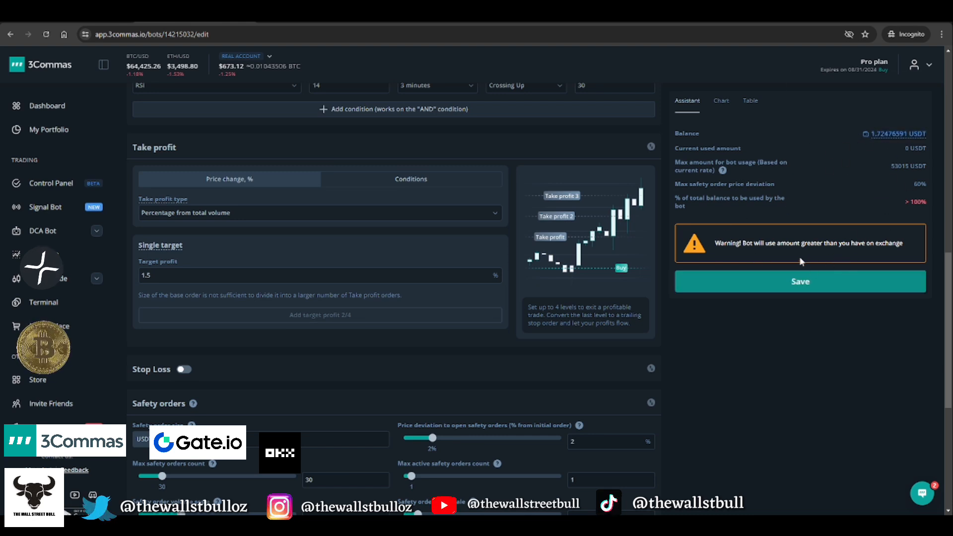
{"action": "left_click", "coordinate": [796, 290]}
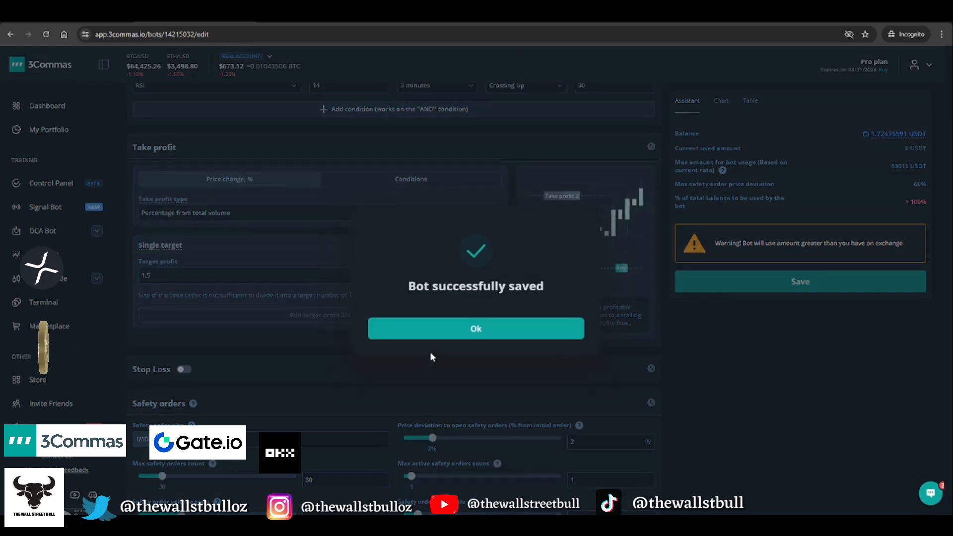
{"action": "left_click", "coordinate": [472, 330]}
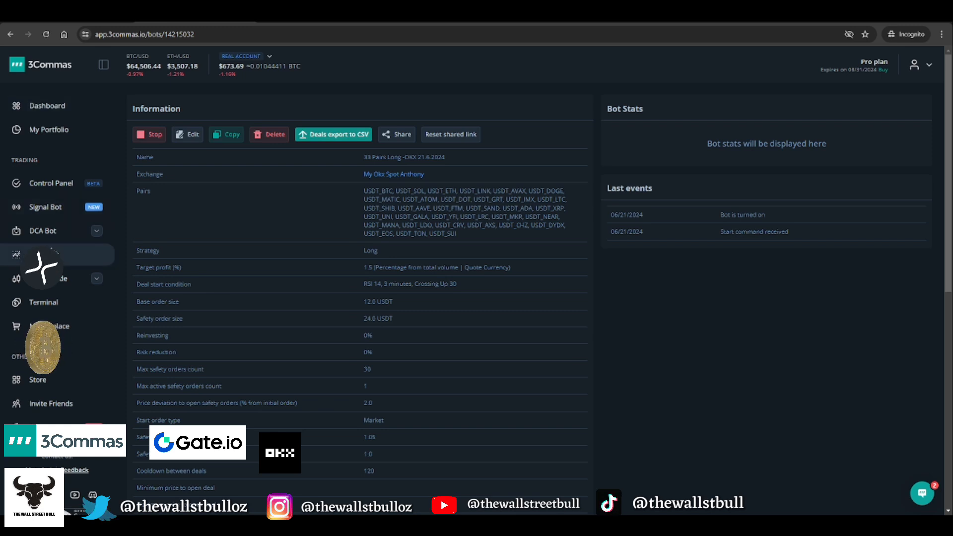
Open the DCA bot list and filter it to stopped bots on the OKX Spot account
{"action": "left_click", "coordinate": [54, 236]}
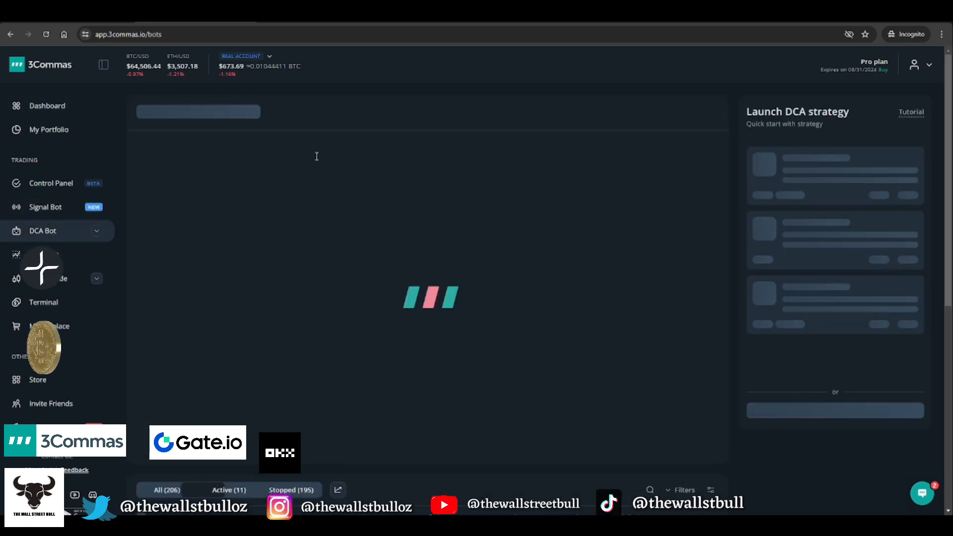
{"action": "scroll", "coordinate": [323, 154], "scroll_direction": "down", "scroll_amount": 5}
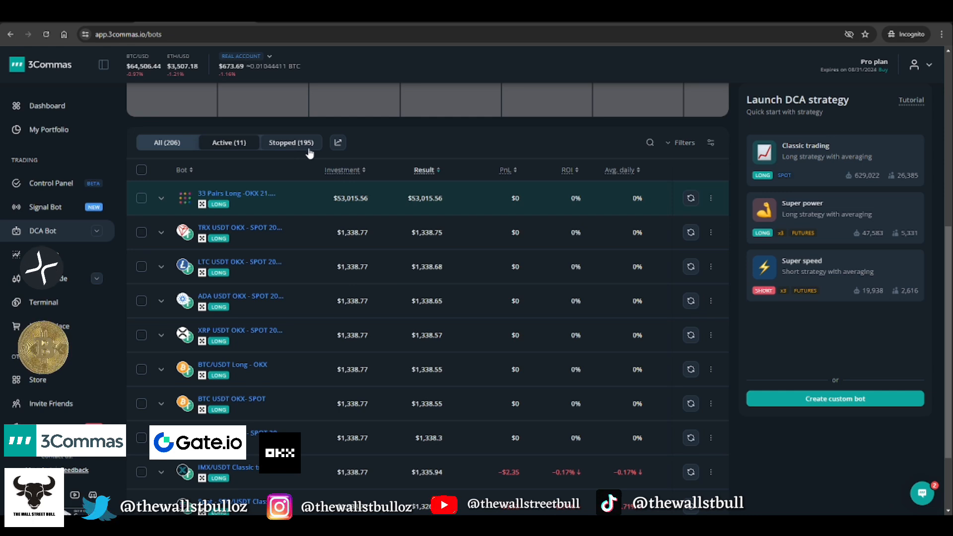
{"action": "left_click", "coordinate": [293, 144]}
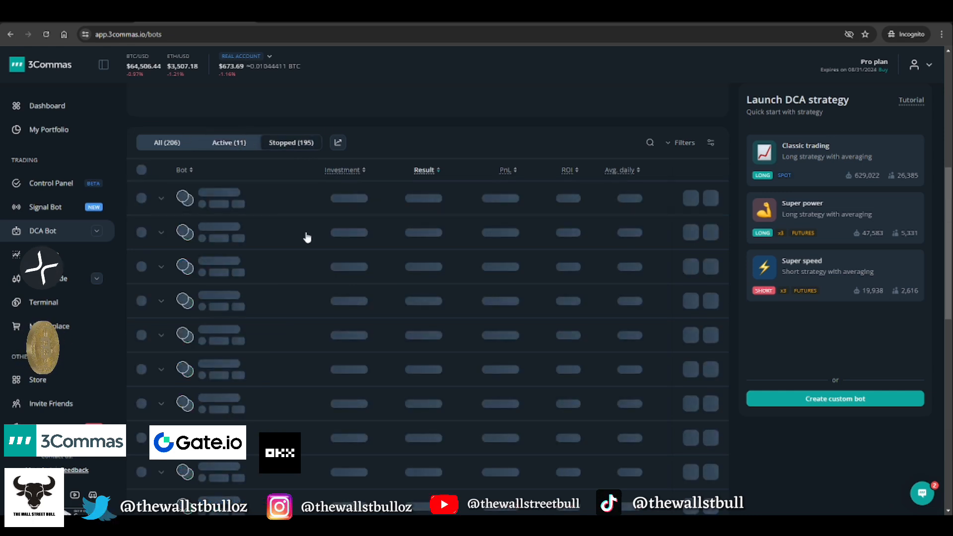
{"action": "left_click", "coordinate": [675, 145]}
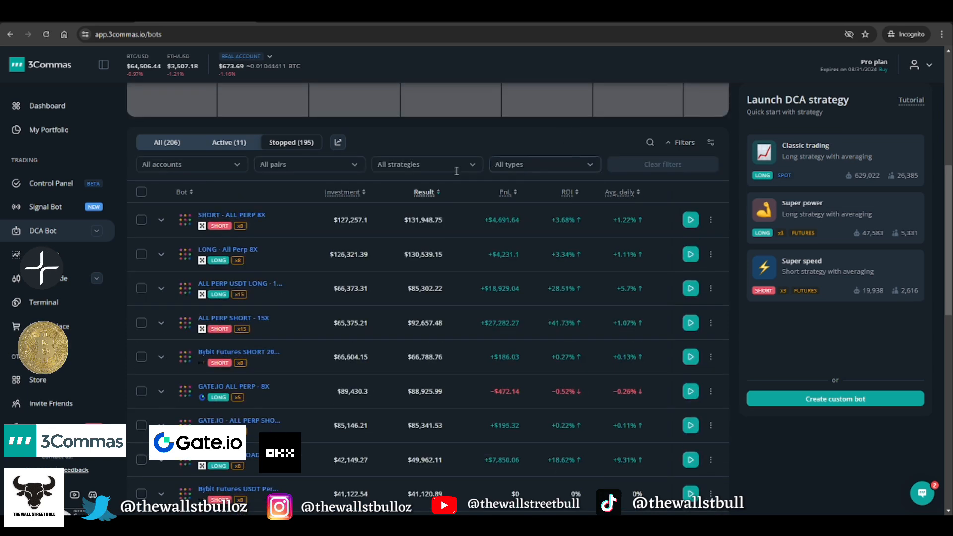
{"action": "left_click", "coordinate": [221, 165]}
{"action": "left_click", "coordinate": [212, 194]}
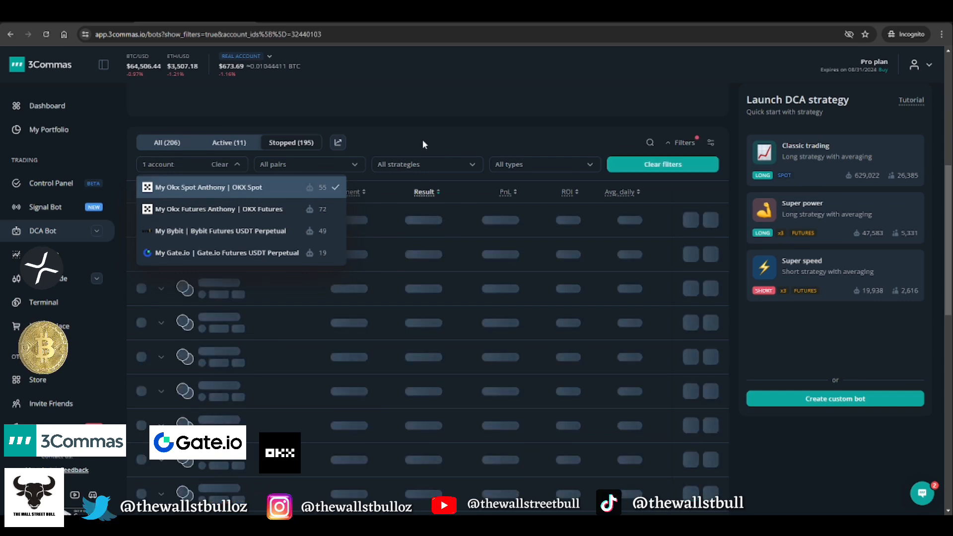
{"action": "left_click", "coordinate": [423, 138]}
Show 50 bots per page in the filtered list of stopped bots
{"action": "scroll", "coordinate": [279, 238], "scroll_direction": "down", "scroll_amount": 5}
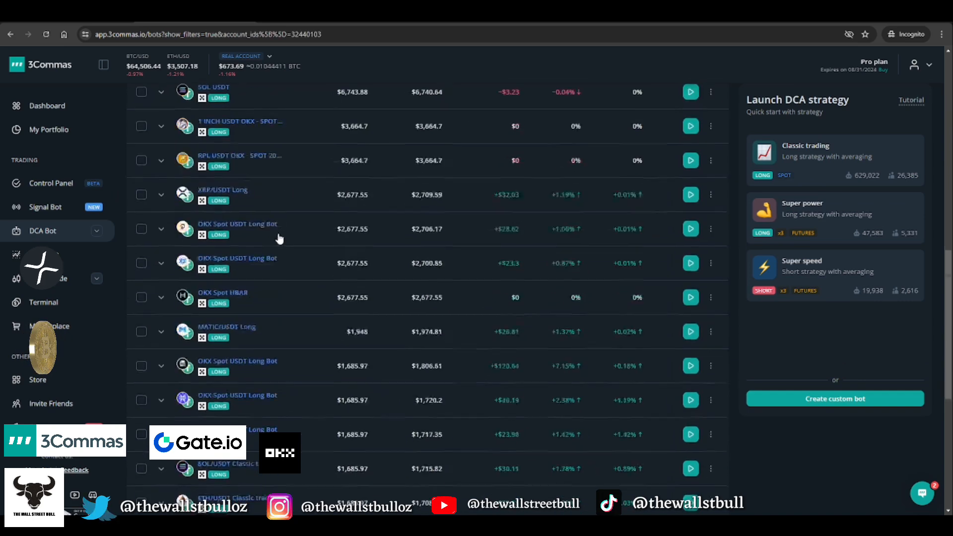
{"action": "scroll", "coordinate": [279, 238], "scroll_direction": "down", "scroll_amount": 4}
{"action": "scroll", "coordinate": [284, 233], "scroll_direction": "down", "scroll_amount": 3}
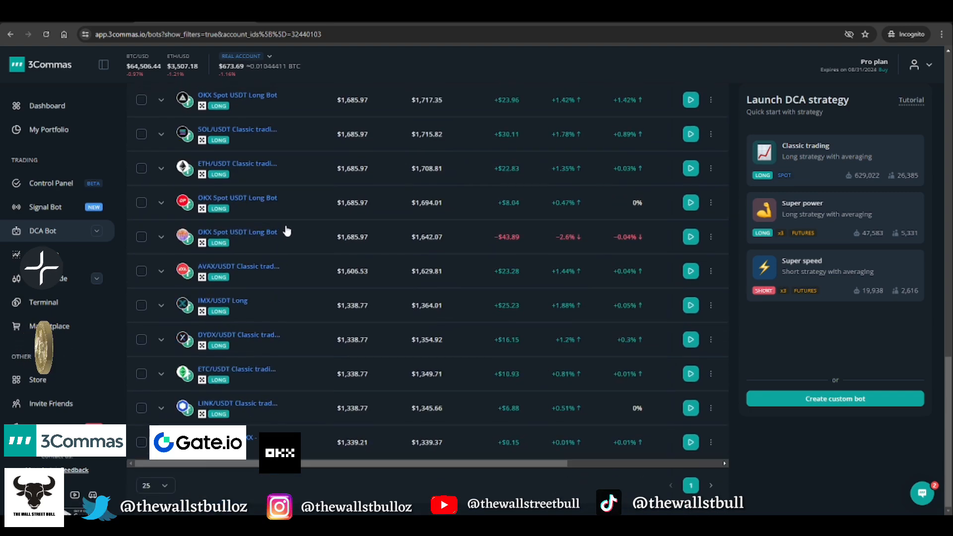
{"action": "left_click", "coordinate": [154, 485]}
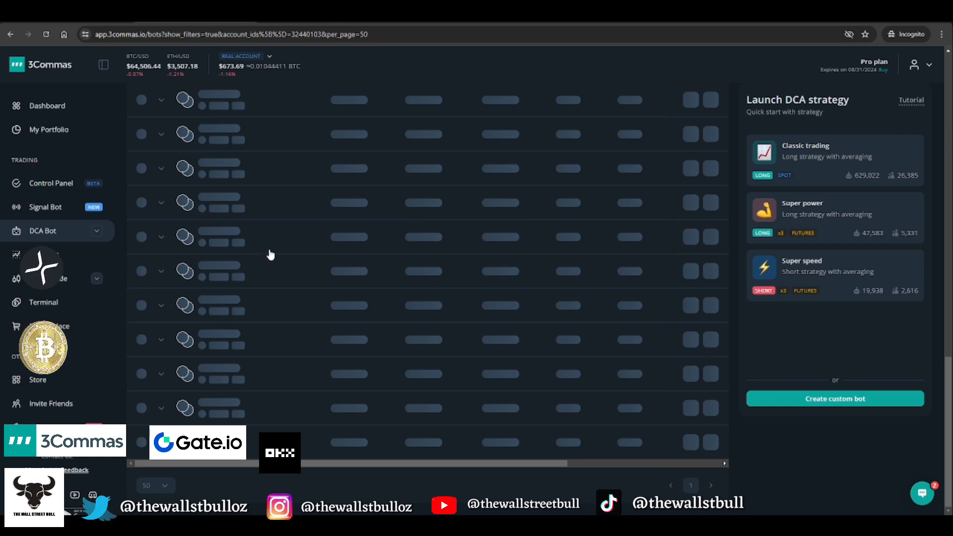
Select the stopped BNB, RAY, WORLD COIN, BONK, FLARE and PEPE bots on OKX Spot for a bulk action
{"action": "scroll", "coordinate": [270, 250], "scroll_direction": "down", "scroll_amount": 8}
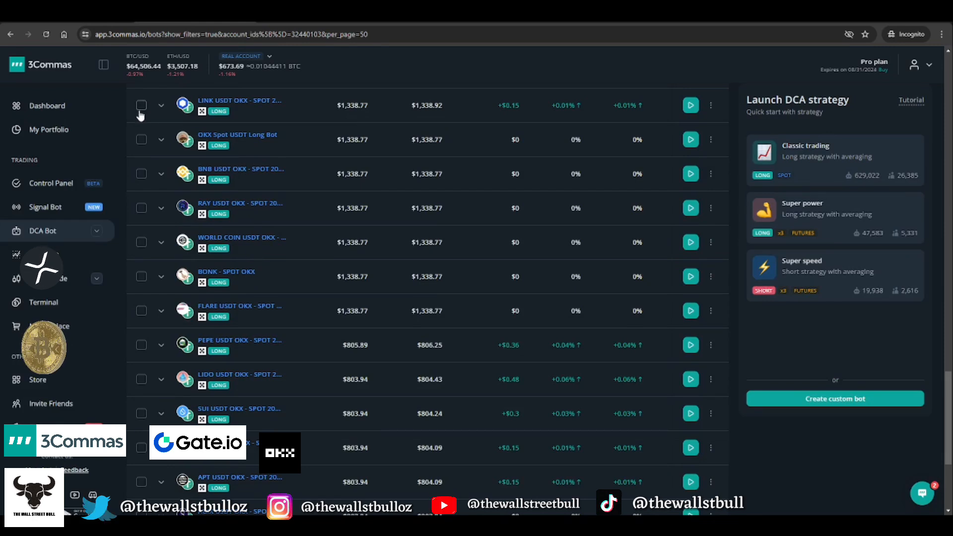
{"action": "left_click", "coordinate": [142, 208]}
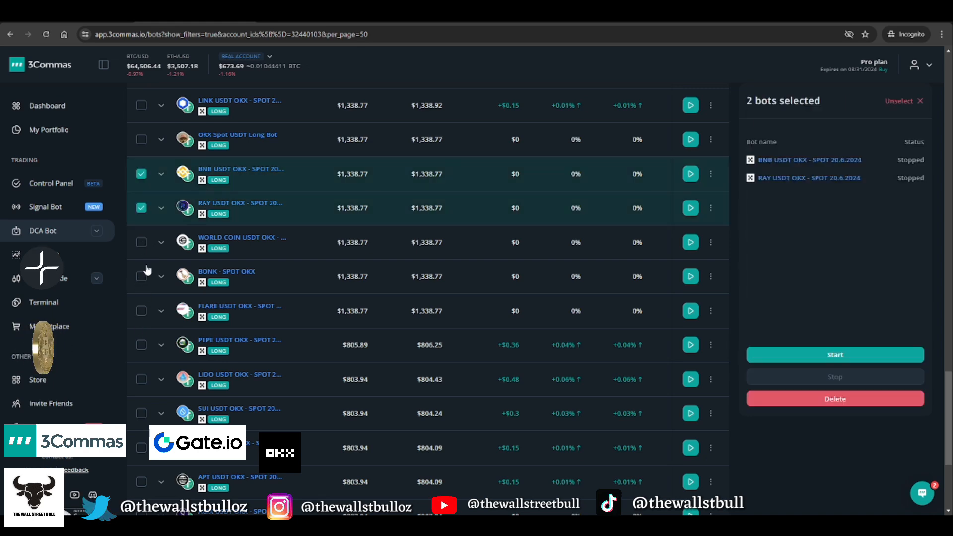
{"action": "left_click", "coordinate": [142, 310], "text": "shift"}
{"action": "left_click", "coordinate": [142, 346]}
Add the LIDO, SUI, DYDX and APT USDT bots to the bulk selection
{"action": "scroll", "coordinate": [164, 319], "scroll_direction": "down", "scroll_amount": 2}
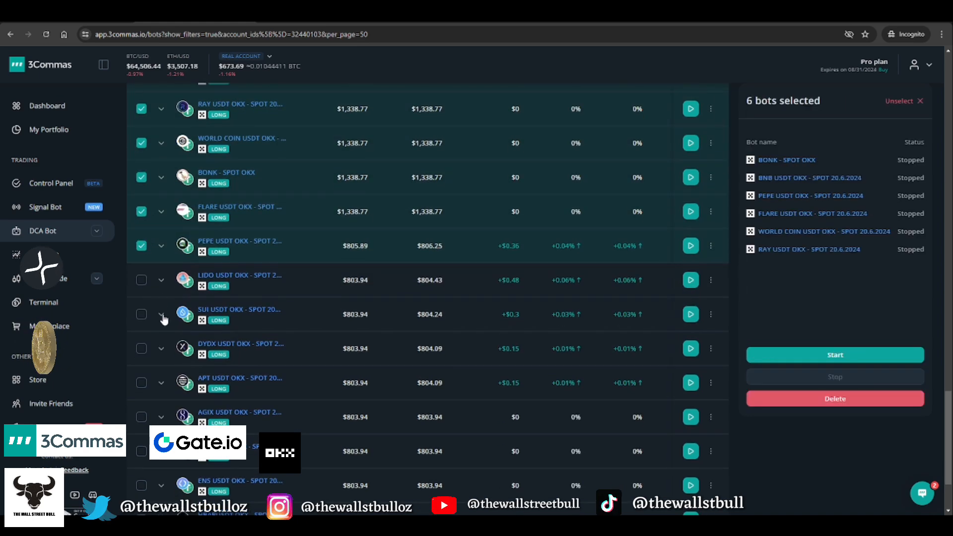
{"action": "left_click", "coordinate": [142, 279]}
{"action": "left_click", "coordinate": [141, 314]}
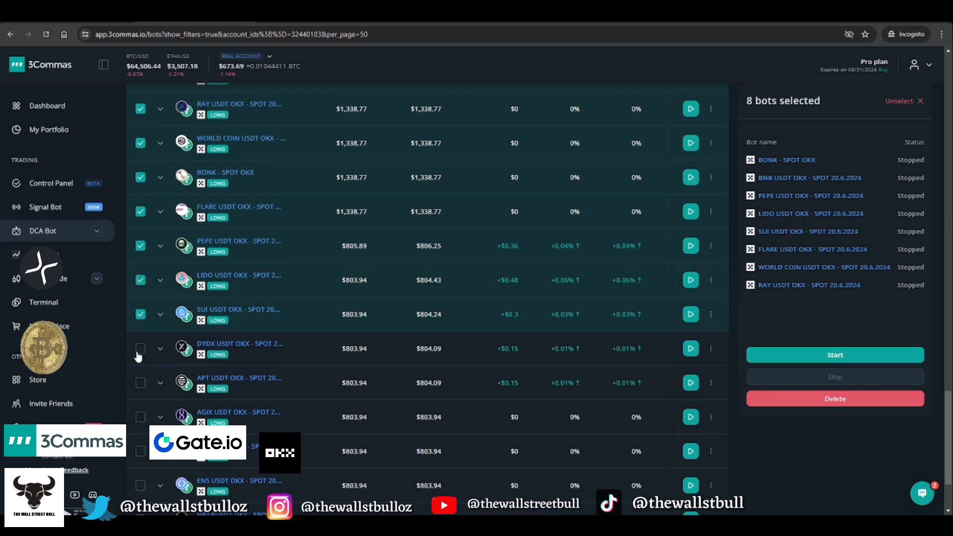
{"action": "left_click", "coordinate": [141, 349]}
{"action": "left_click", "coordinate": [140, 382]}
Add the AGIX, NOT, ENS, HBAR and FET bots at the end of the list to the selection
{"action": "scroll", "coordinate": [140, 385], "scroll_direction": "down", "scroll_amount": 2}
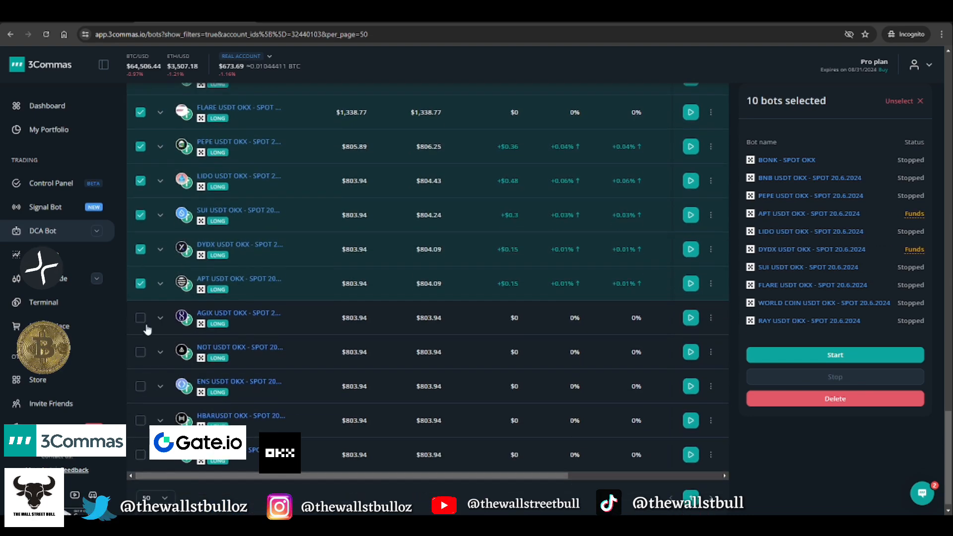
{"action": "left_click", "coordinate": [140, 318]}
{"action": "left_click", "coordinate": [140, 352]}
{"action": "left_click", "coordinate": [141, 386]}
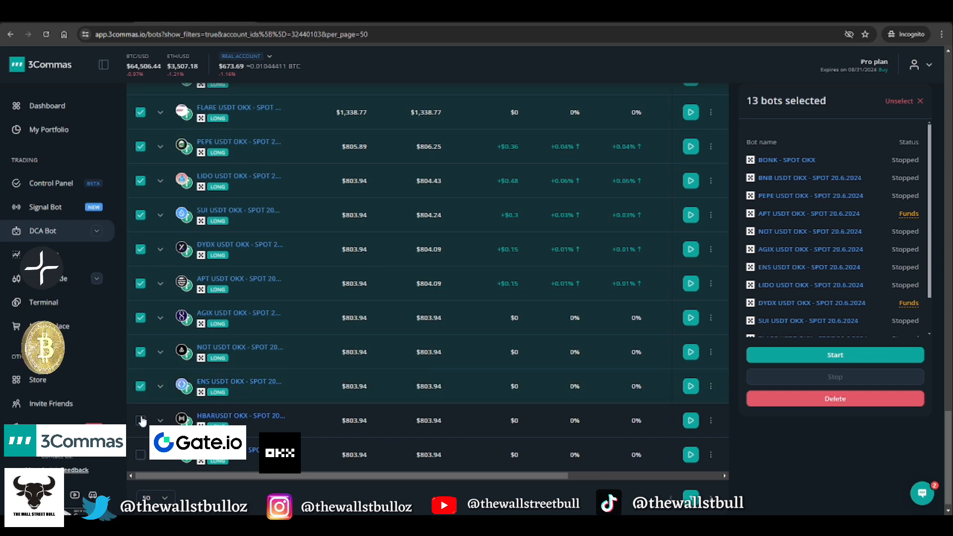
{"action": "left_click", "coordinate": [141, 421]}
{"action": "left_click", "coordinate": [140, 454]}
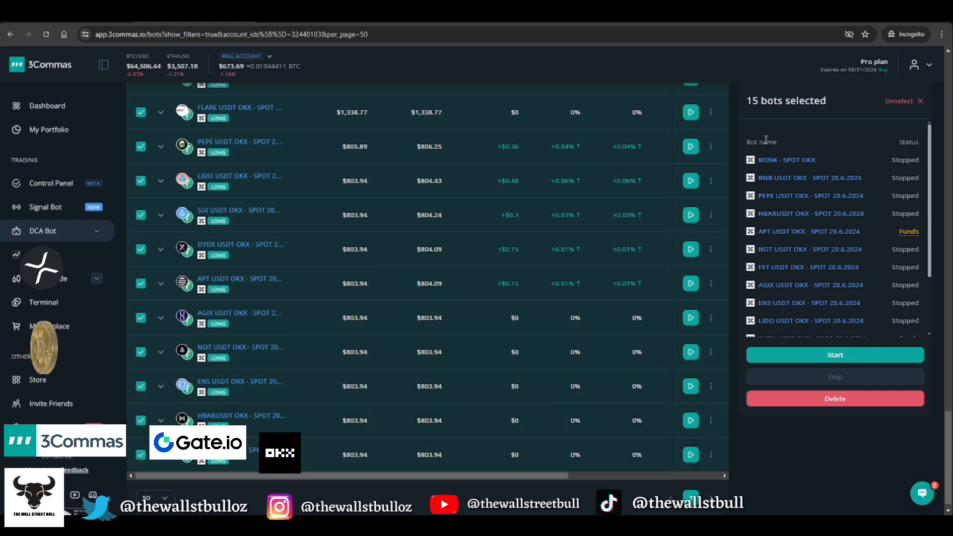
Review the list of selected bots, start all 15 of them and close the result message
{"action": "scroll", "coordinate": [883, 207], "scroll_direction": "down", "scroll_amount": 3}
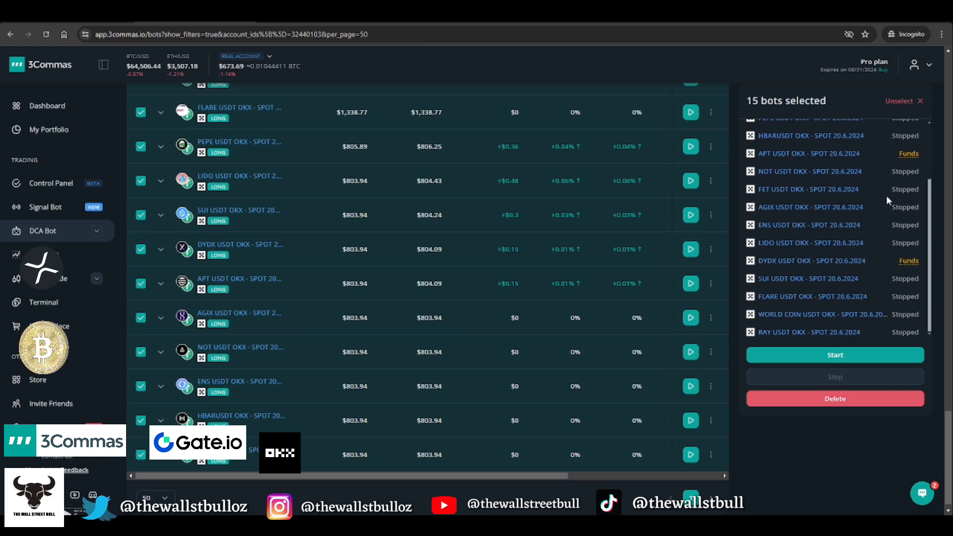
{"action": "left_click", "coordinate": [836, 357]}
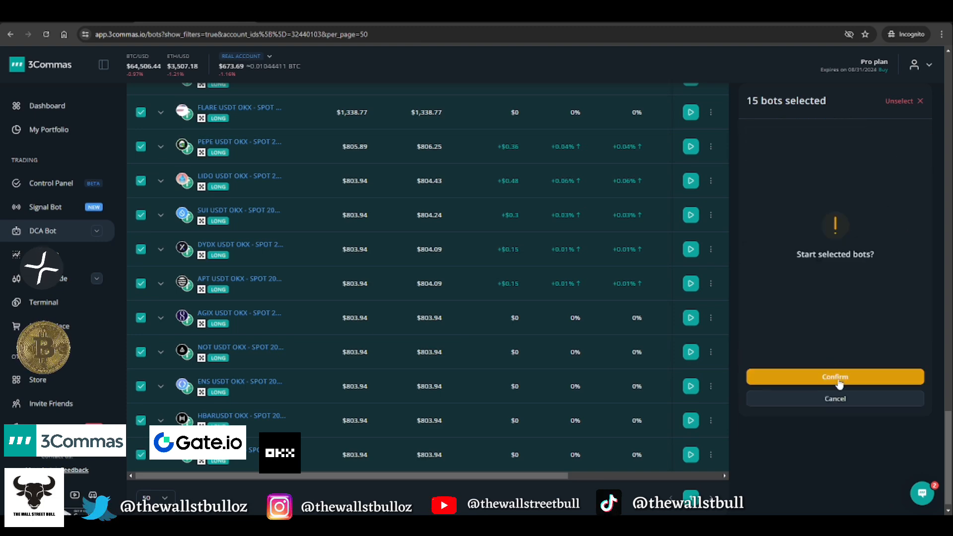
{"action": "left_click", "coordinate": [824, 376]}
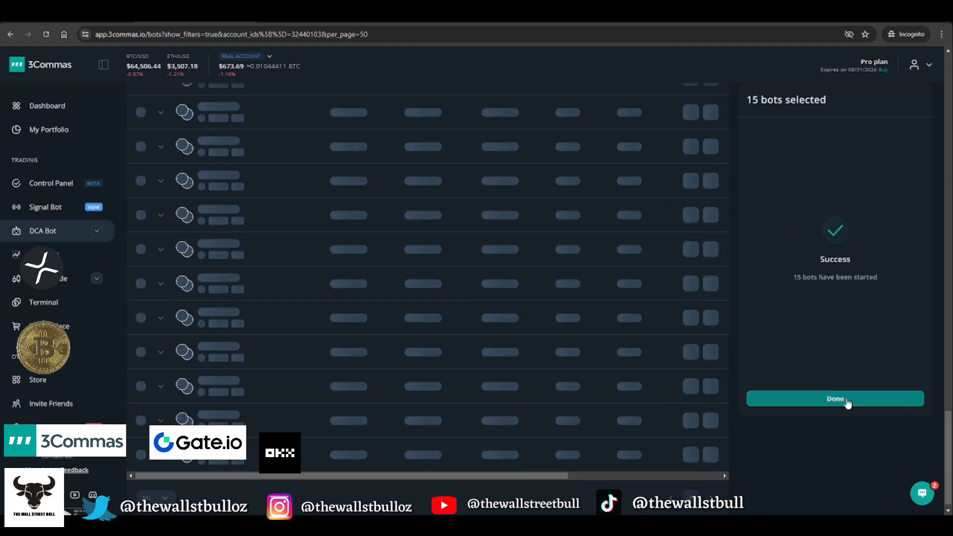
{"action": "left_click", "coordinate": [846, 401]}
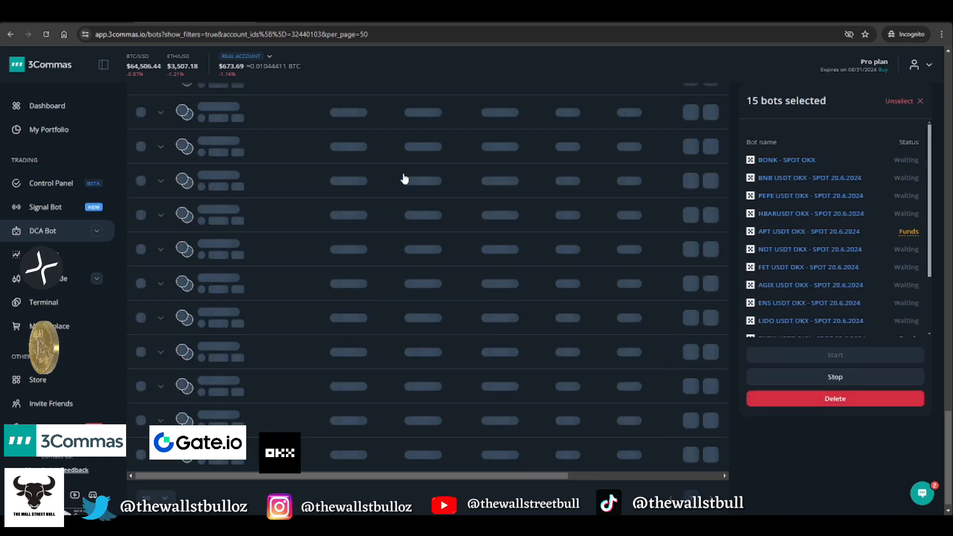
Examine the list of active OKX Spot bots, including the 33-pair long bot and the individual pair bots
{"action": "scroll", "coordinate": [519, 123], "scroll_direction": "up", "scroll_amount": 12}
{"action": "scroll", "coordinate": [292, 320], "scroll_direction": "down", "scroll_amount": 6}
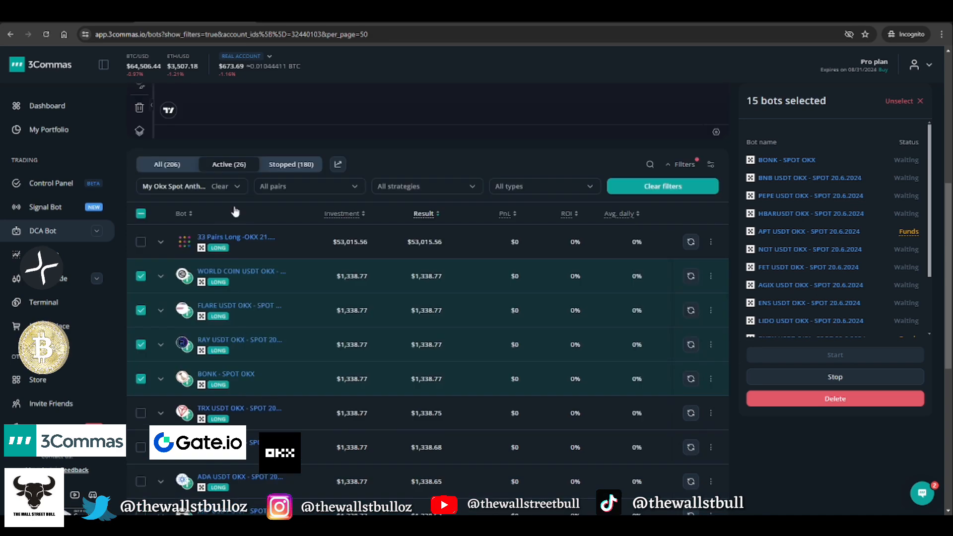
{"action": "scroll", "coordinate": [297, 278], "scroll_direction": "down", "scroll_amount": 10}
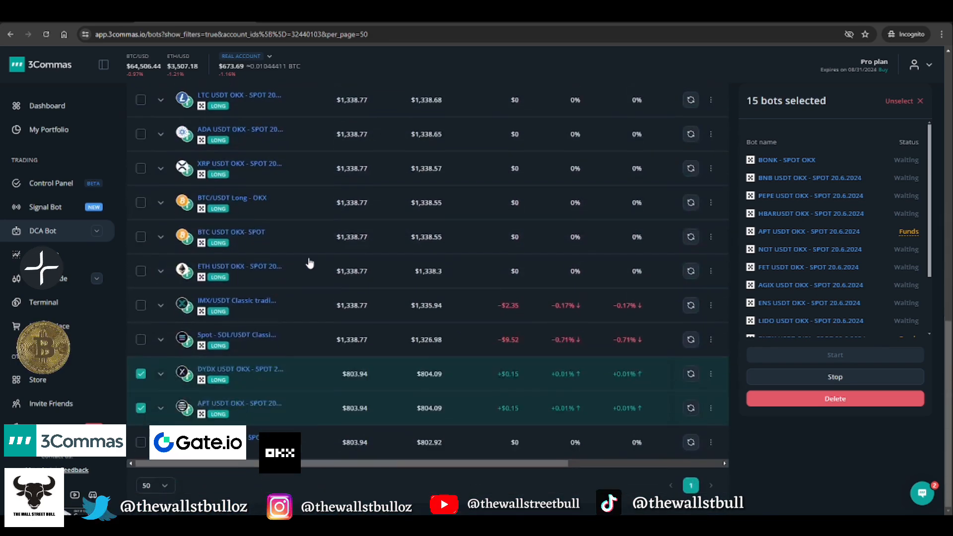
{"action": "scroll", "coordinate": [303, 278], "scroll_direction": "up", "scroll_amount": 5}
{"action": "scroll", "coordinate": [303, 281], "scroll_direction": "up", "scroll_amount": 4}
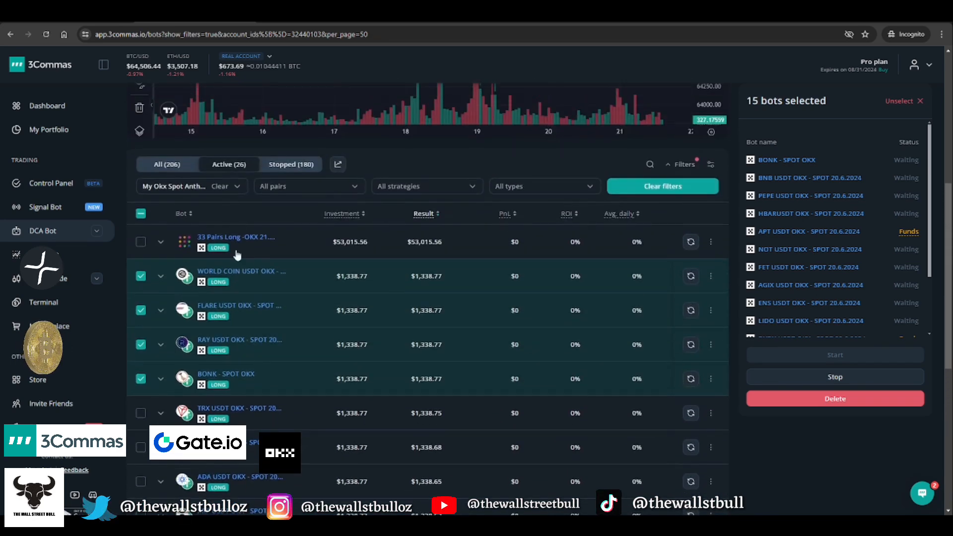
{"action": "scroll", "coordinate": [247, 297], "scroll_direction": "down", "scroll_amount": 4}
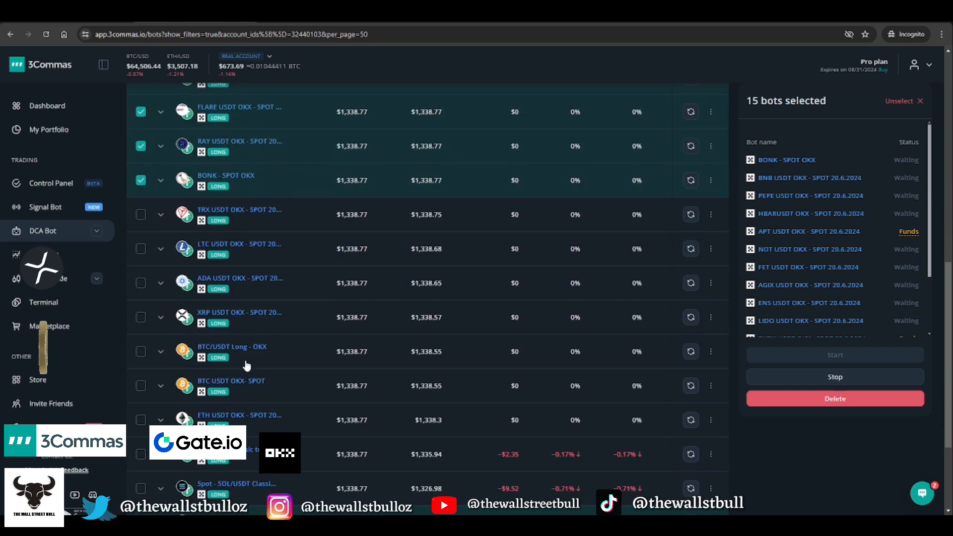
{"action": "scroll", "coordinate": [241, 346], "scroll_direction": "up", "scroll_amount": 5}
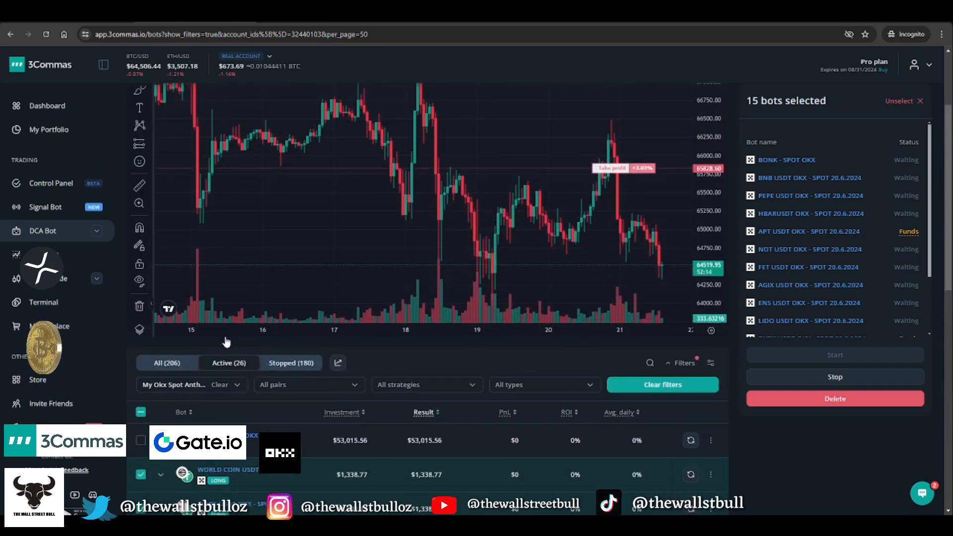
{"action": "scroll", "coordinate": [248, 297], "scroll_direction": "down", "scroll_amount": 4}
{"action": "scroll", "coordinate": [223, 223], "scroll_direction": "down", "scroll_amount": 3}
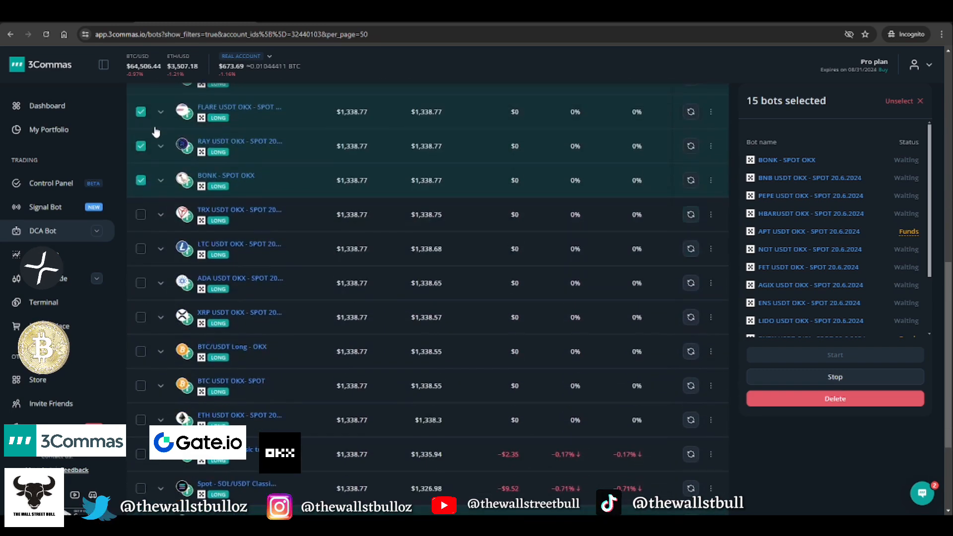
Deselect the WORLD COIN, FLARE, RAY and BONK bots in the active bot list
{"action": "scroll", "coordinate": [149, 193], "scroll_direction": "up", "scroll_amount": 1}
{"action": "left_click", "coordinate": [141, 178]}
{"action": "left_click", "coordinate": [141, 211]}
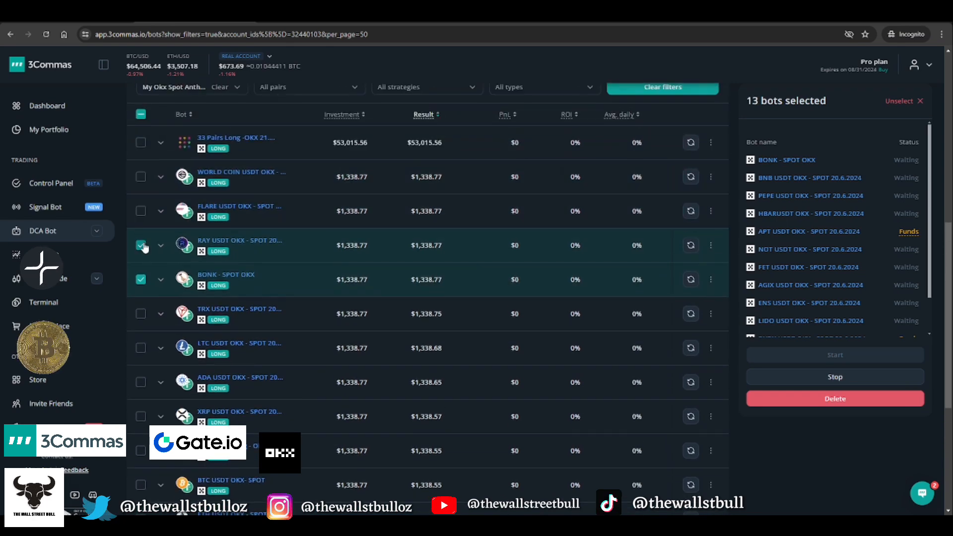
{"action": "left_click", "coordinate": [141, 246]}
{"action": "left_click", "coordinate": [142, 279]}
{"action": "scroll", "coordinate": [243, 298], "scroll_direction": "down", "scroll_amount": 3}
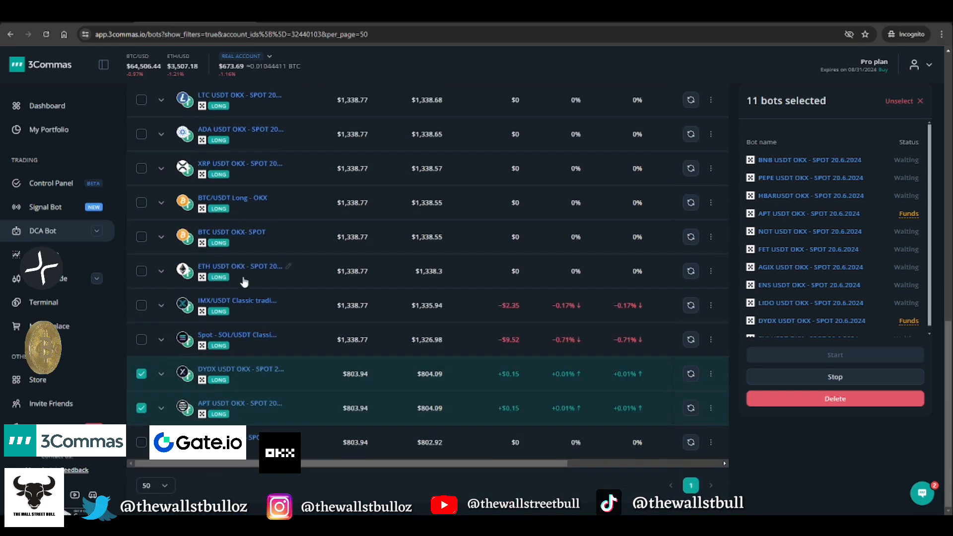
{"action": "scroll", "coordinate": [248, 283], "scroll_direction": "up", "scroll_amount": 5}
{"action": "scroll", "coordinate": [208, 238], "scroll_direction": "up", "scroll_amount": 1}
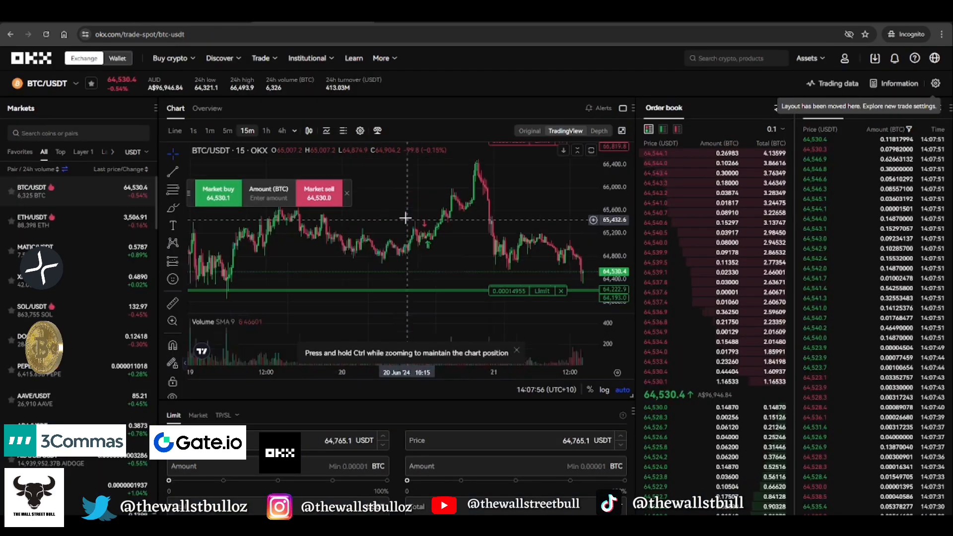
Switch to the OKX BTC/USDT spot trading page and review the chart and the open limit and market orders
{"action": "scroll", "coordinate": [284, 358], "scroll_direction": "down", "scroll_amount": 5}
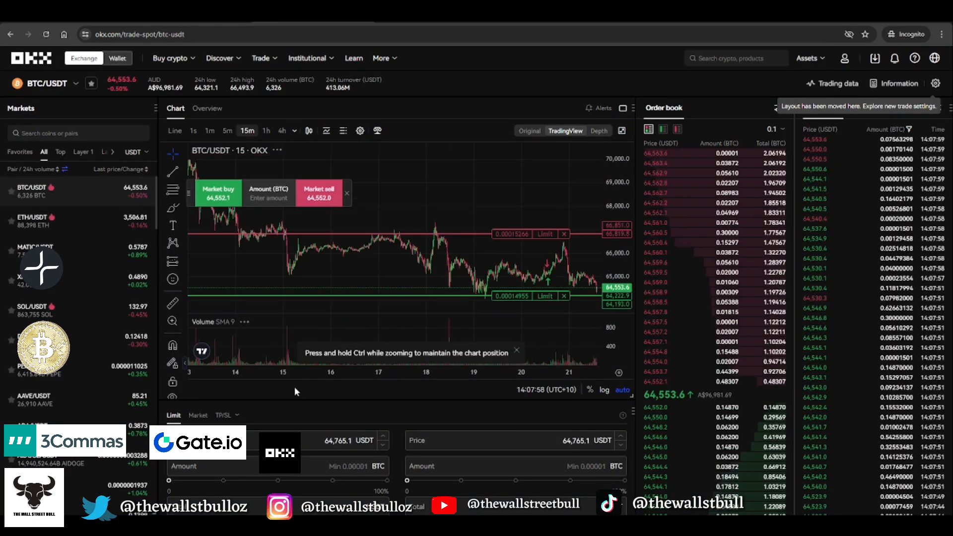
{"action": "scroll", "coordinate": [294, 386], "scroll_direction": "down", "scroll_amount": 4}
{"action": "scroll", "coordinate": [301, 289], "scroll_direction": "down", "scroll_amount": 2}
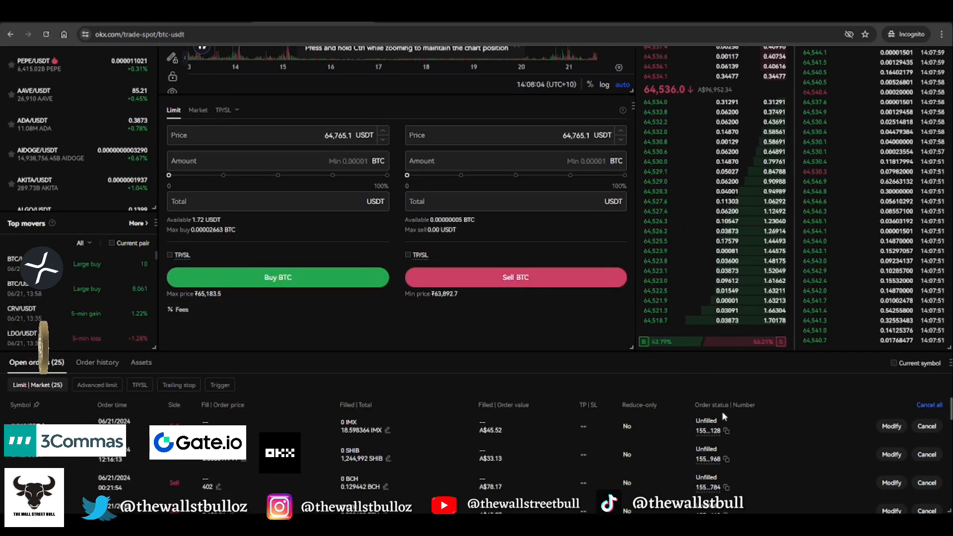
{"action": "scroll", "coordinate": [764, 426], "scroll_direction": "down", "scroll_amount": 3}
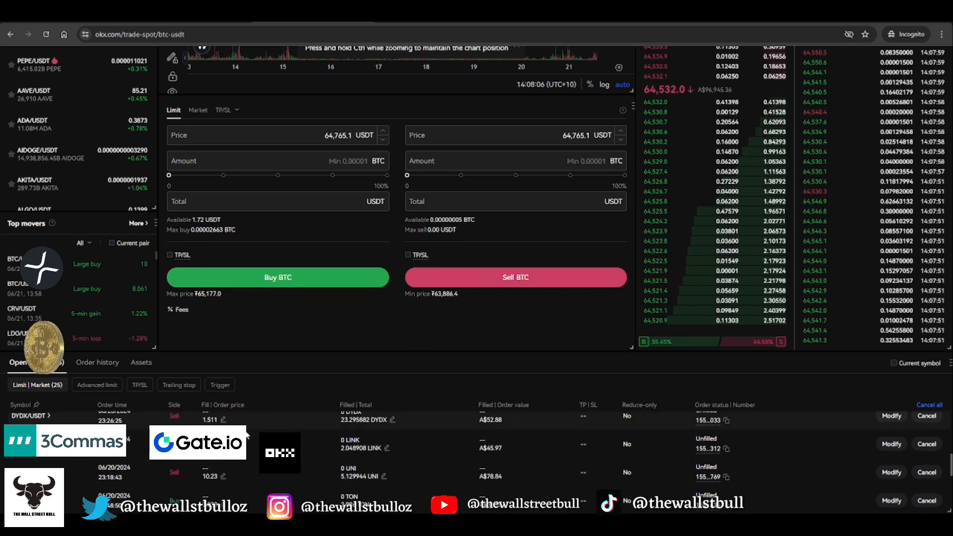
{"action": "scroll", "coordinate": [420, 436], "scroll_direction": "down", "scroll_amount": 3}
{"action": "scroll", "coordinate": [420, 437], "scroll_direction": "down", "scroll_amount": 3}
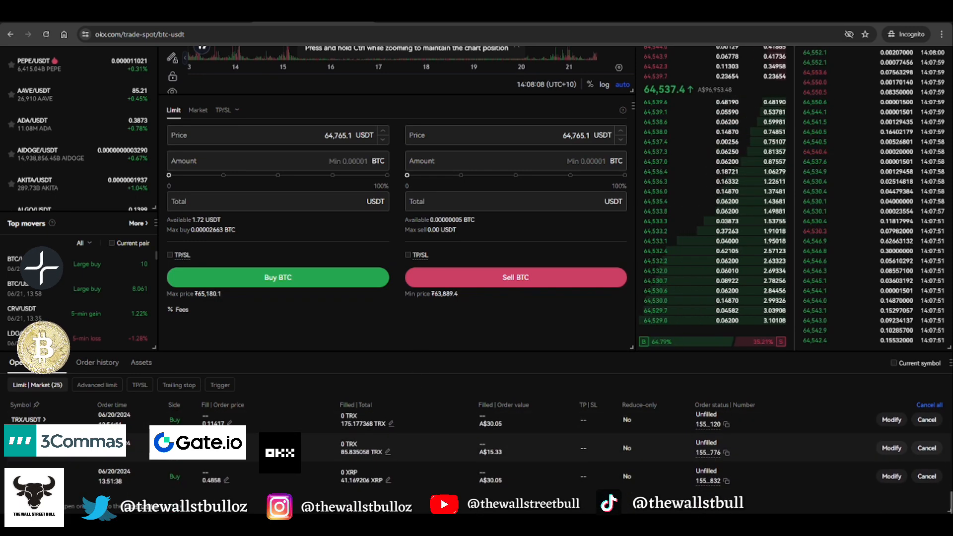
{"action": "scroll", "coordinate": [420, 437], "scroll_direction": "up", "scroll_amount": 9}
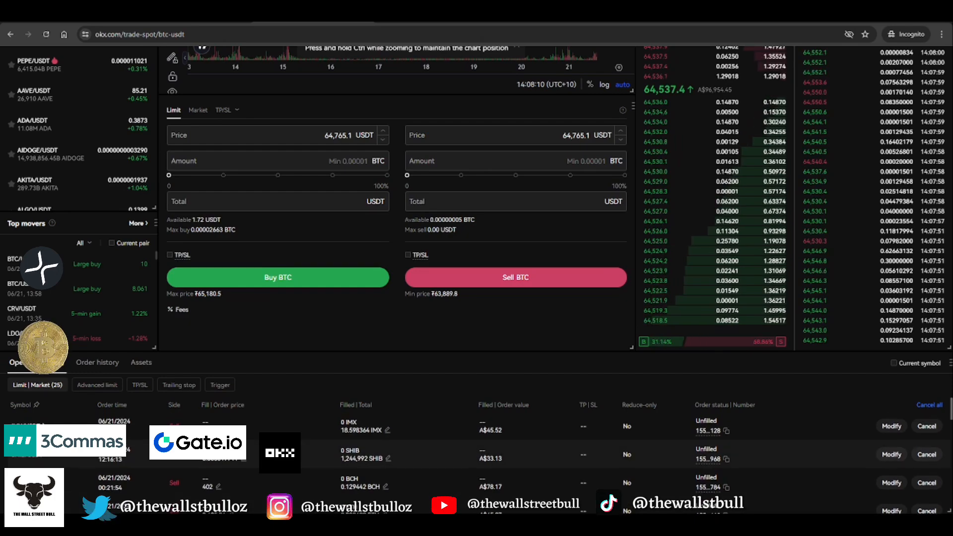
{"action": "scroll", "coordinate": [397, 307], "scroll_direction": "up", "scroll_amount": 2}
{"action": "scroll", "coordinate": [397, 308], "scroll_direction": "down", "scroll_amount": 2}
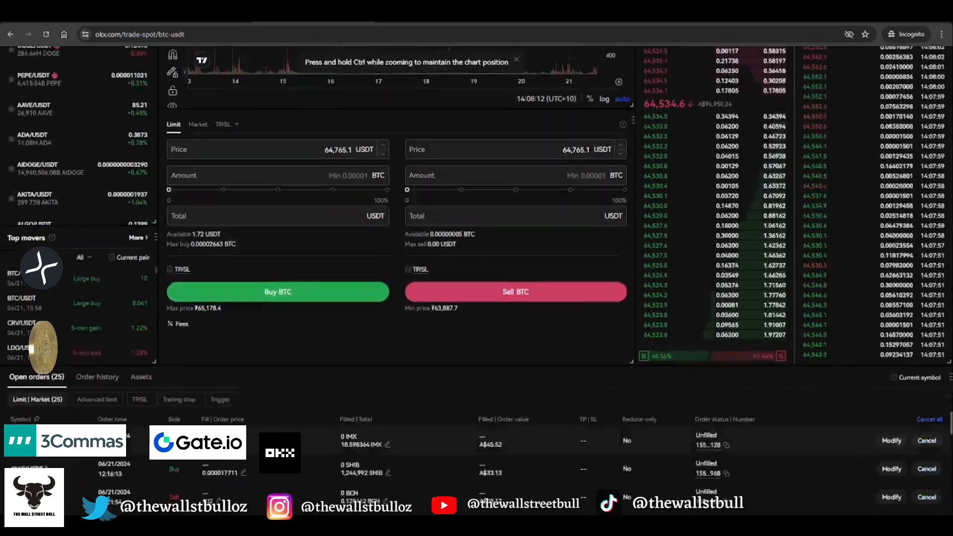
Check the OKX order history, and return to the open orders to examine the pending buy and sell orders
{"action": "left_click", "coordinate": [98, 362]}
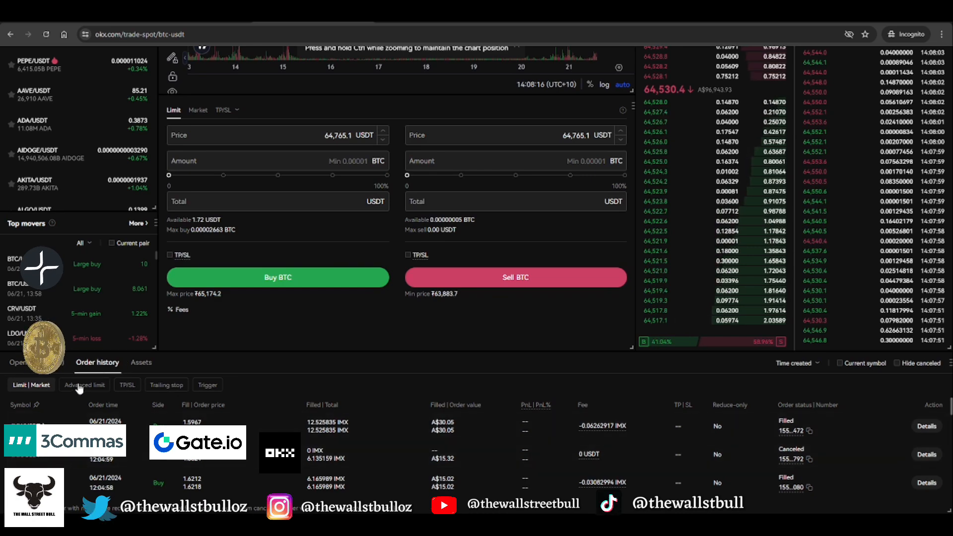
{"action": "scroll", "coordinate": [216, 395], "scroll_direction": "up", "scroll_amount": 6}
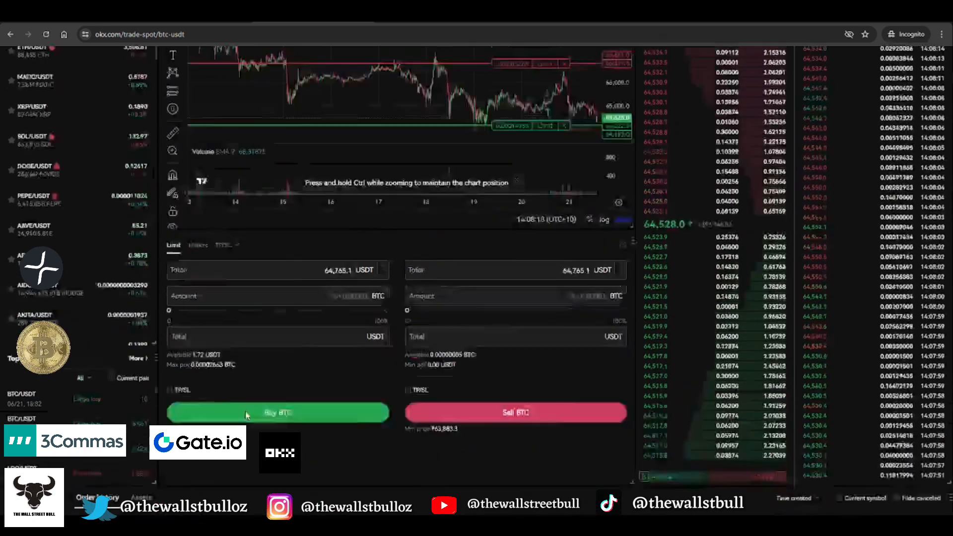
{"action": "scroll", "coordinate": [632, 241], "scroll_direction": "down", "scroll_amount": 6}
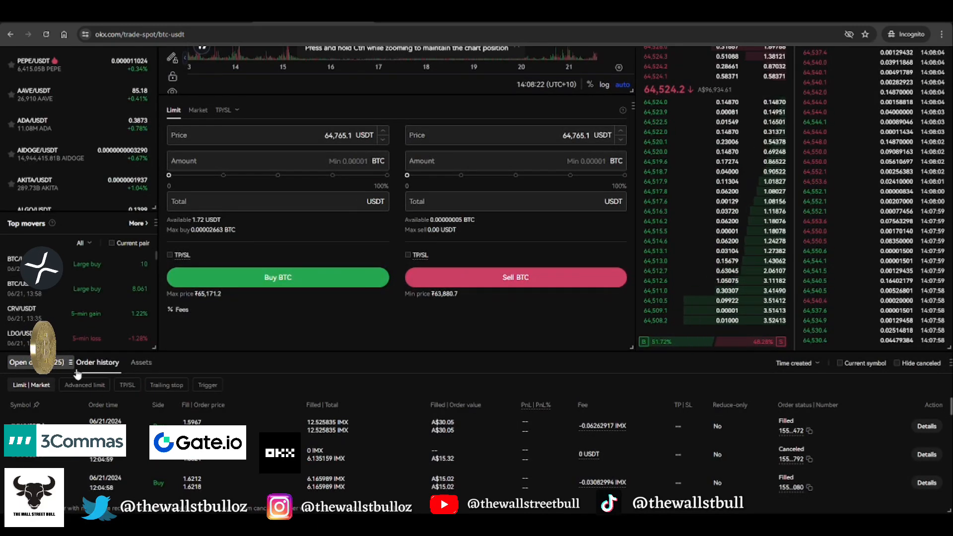
{"action": "left_click", "coordinate": [31, 363]}
{"action": "scroll", "coordinate": [424, 421], "scroll_direction": "down", "scroll_amount": 5}
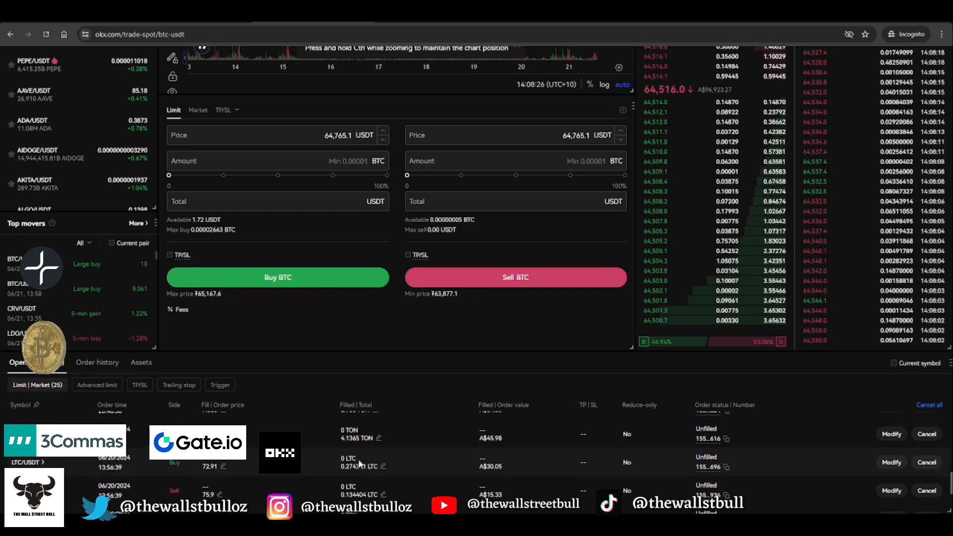
{"action": "scroll", "coordinate": [359, 457], "scroll_direction": "up", "scroll_amount": 6}
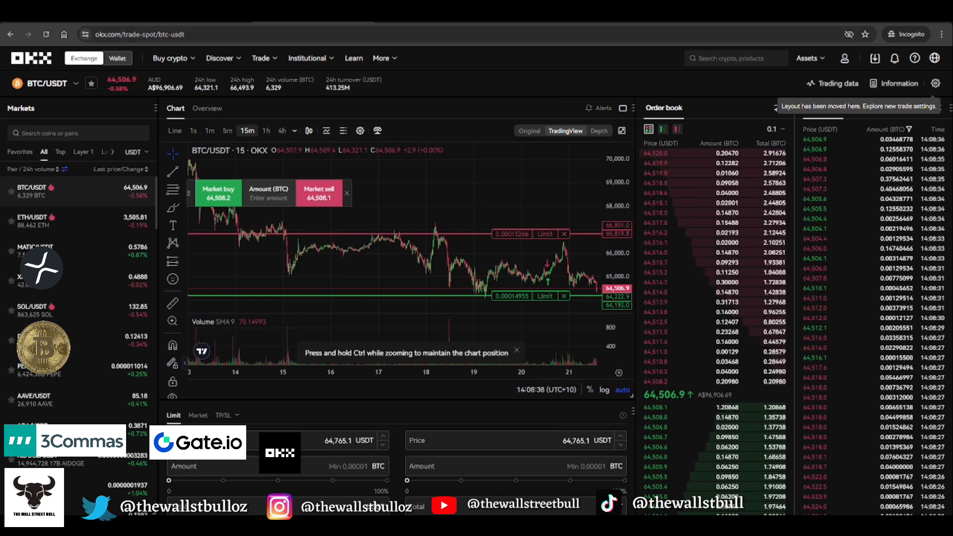
Switch back to 3Commas, open the dashboard and view the exchanges available to connect, closing that list without choosing one
{"action": "left_click", "coordinate": [194, 15]}
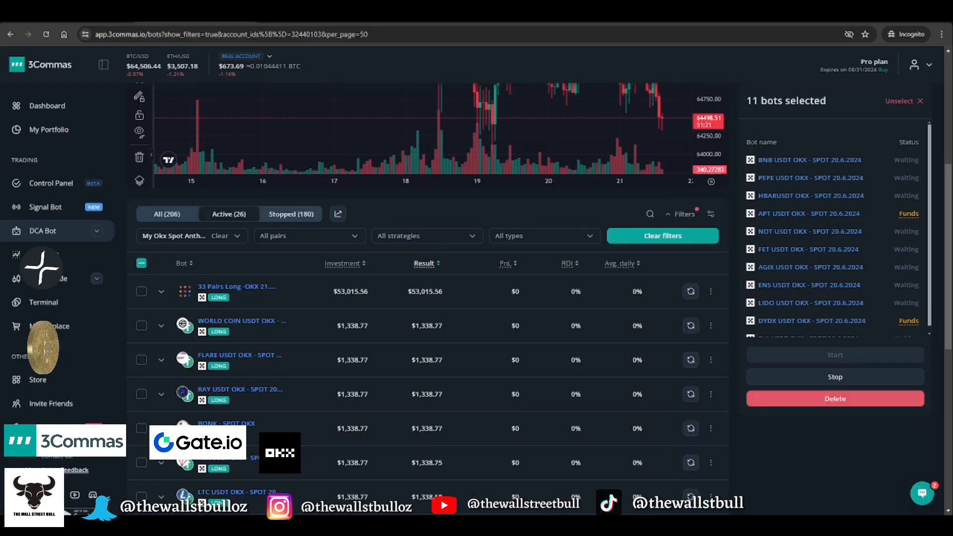
{"action": "left_click", "coordinate": [55, 112]}
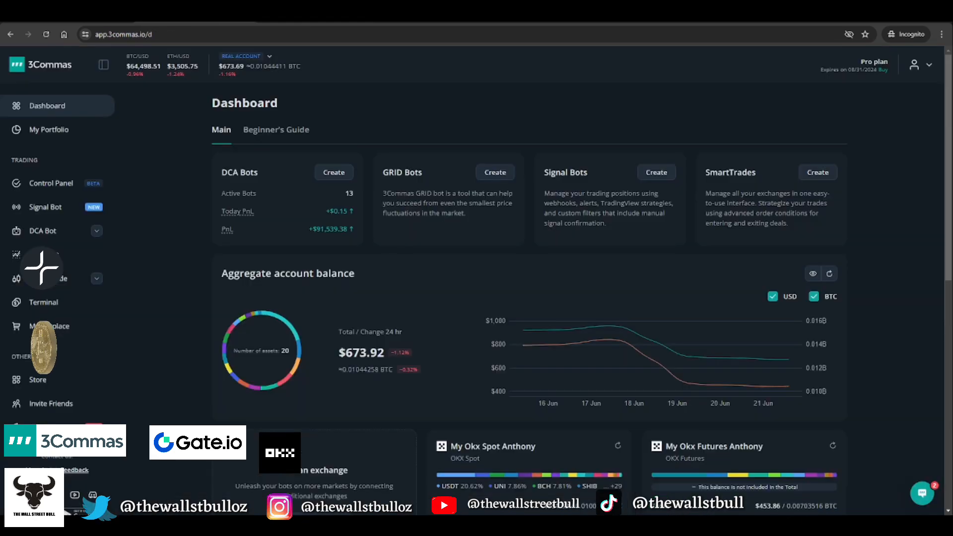
{"action": "scroll", "coordinate": [189, 234], "scroll_direction": "down", "scroll_amount": 4}
{"action": "left_click", "coordinate": [318, 323]}
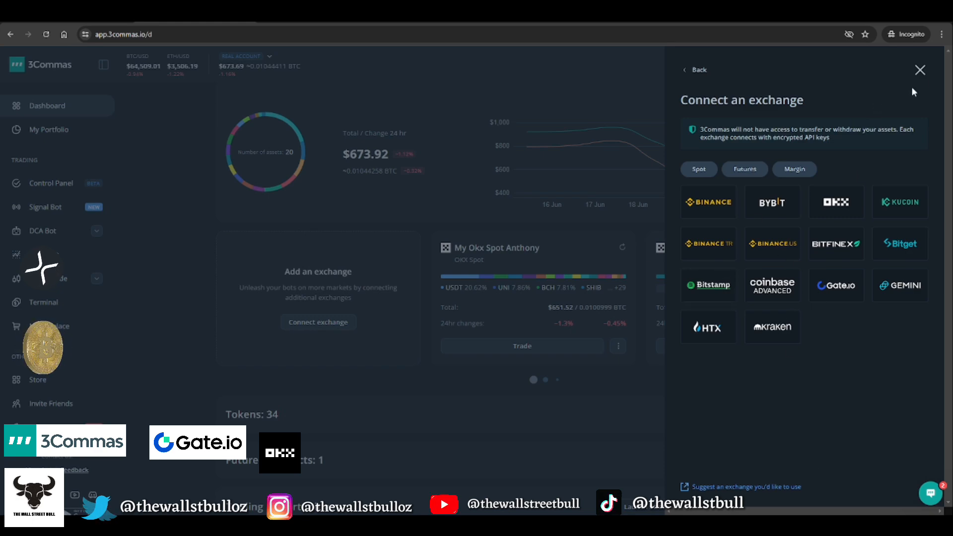
{"action": "left_click", "coordinate": [919, 70]}
{"action": "scroll", "coordinate": [373, 208], "scroll_direction": "up", "scroll_amount": 4}
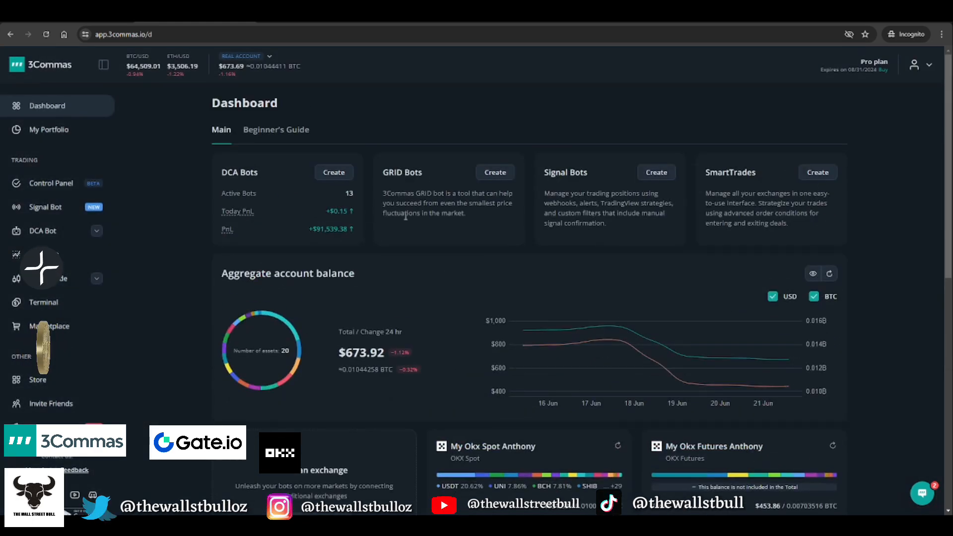
Look over the dashboard's bot summaries, aggregate account balance, connected OKX spot and futures accounts, and token and futures contract sections
{"action": "scroll", "coordinate": [361, 351], "scroll_direction": "down", "scroll_amount": 7}
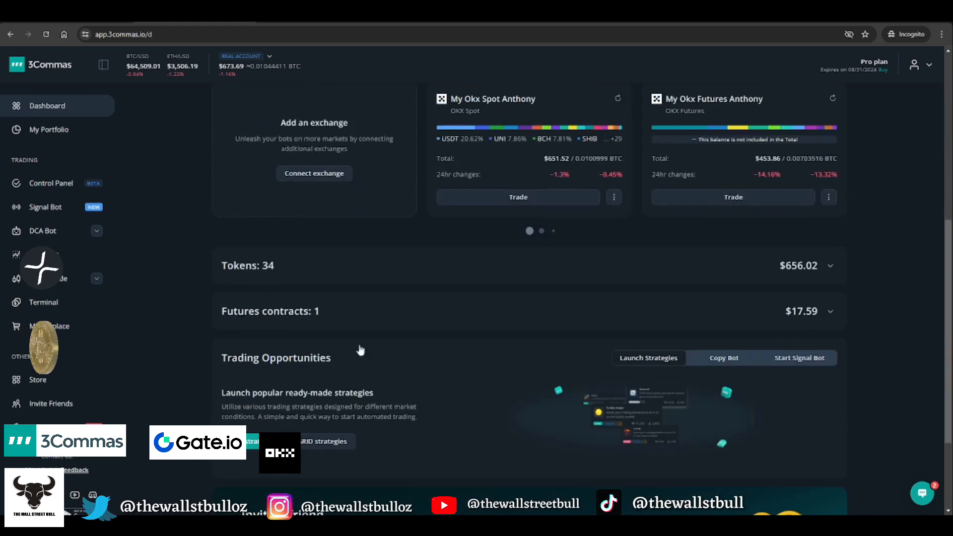
{"action": "scroll", "coordinate": [407, 347], "scroll_direction": "up", "scroll_amount": 7}
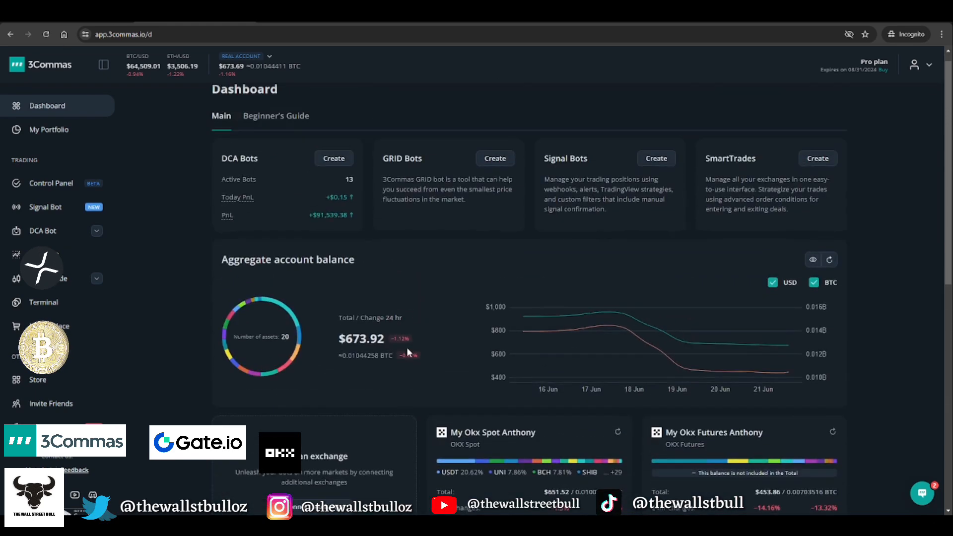
{"action": "scroll", "coordinate": [381, 248], "scroll_direction": "down", "scroll_amount": 7}
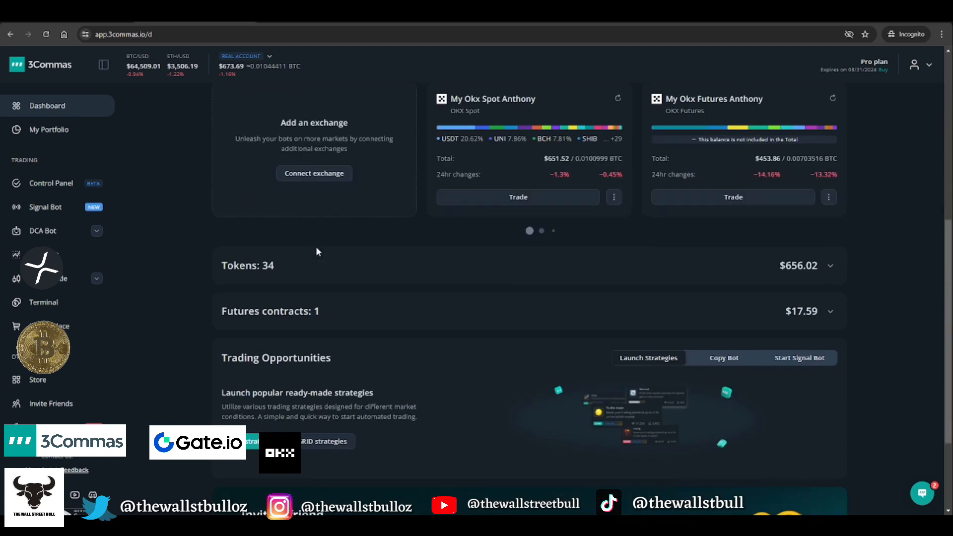
{"action": "scroll", "coordinate": [393, 294], "scroll_direction": "down", "scroll_amount": 3}
{"action": "scroll", "coordinate": [446, 302], "scroll_direction": "up", "scroll_amount": 6}
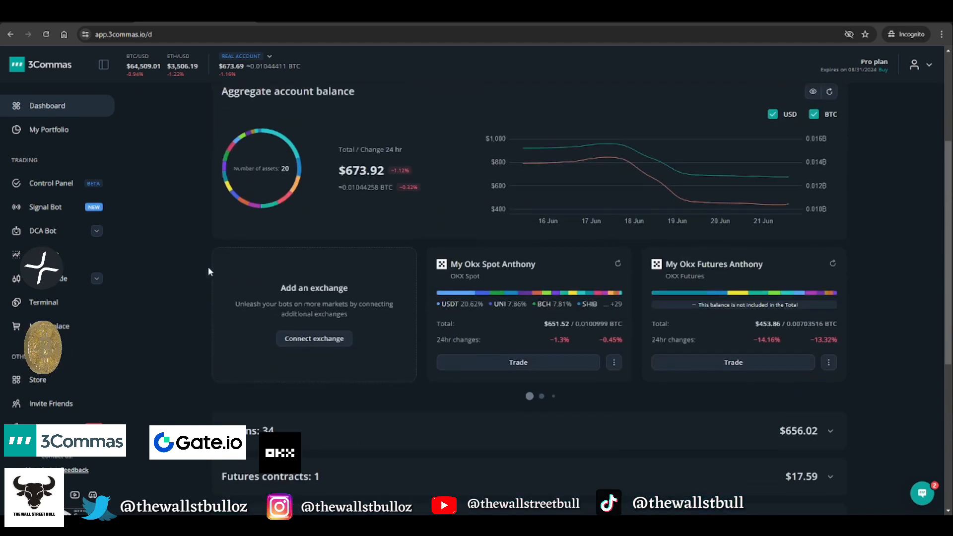
{"action": "scroll", "coordinate": [286, 276], "scroll_direction": "up", "scroll_amount": 3}
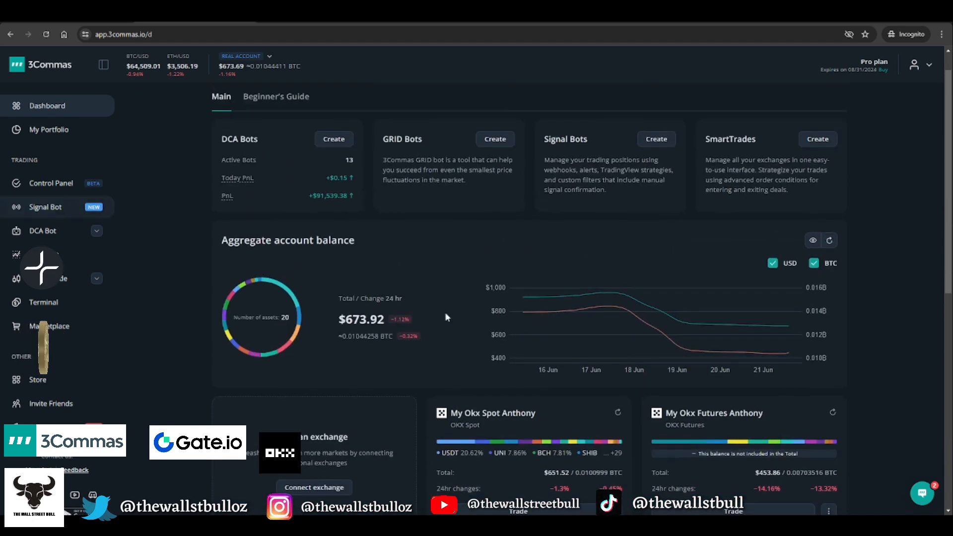
{"action": "scroll", "coordinate": [206, 200], "scroll_direction": "up", "scroll_amount": 1}
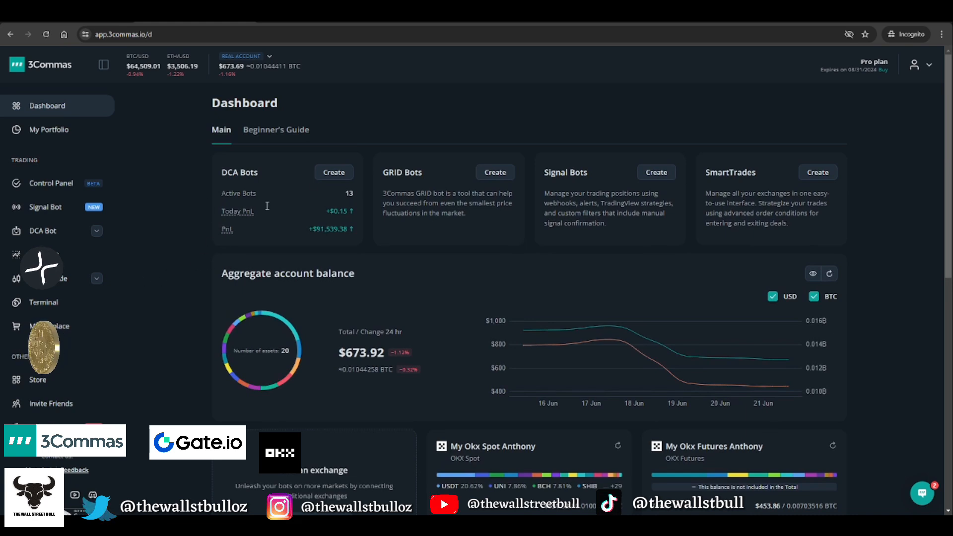